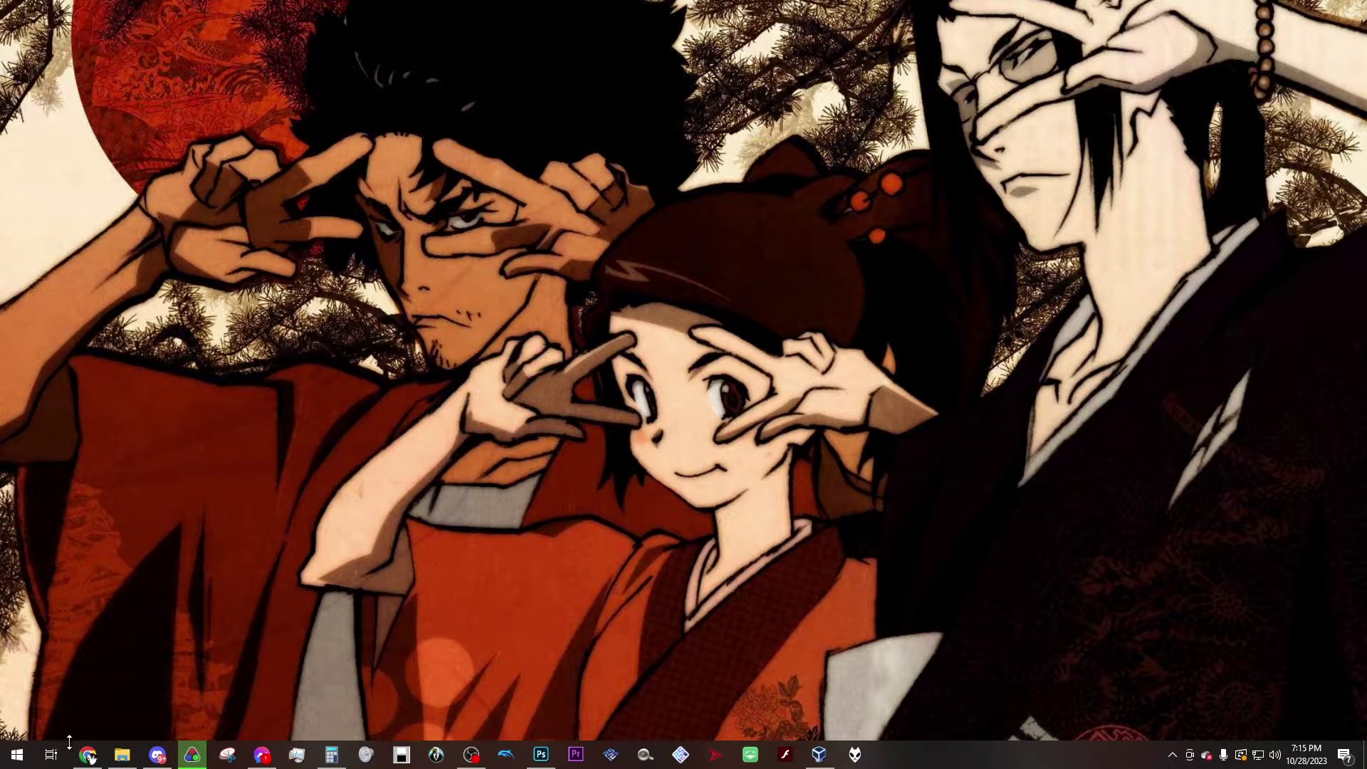
Step: Restore the minimized Chrome browser from its taskbar icon
mouse_move(88, 758)
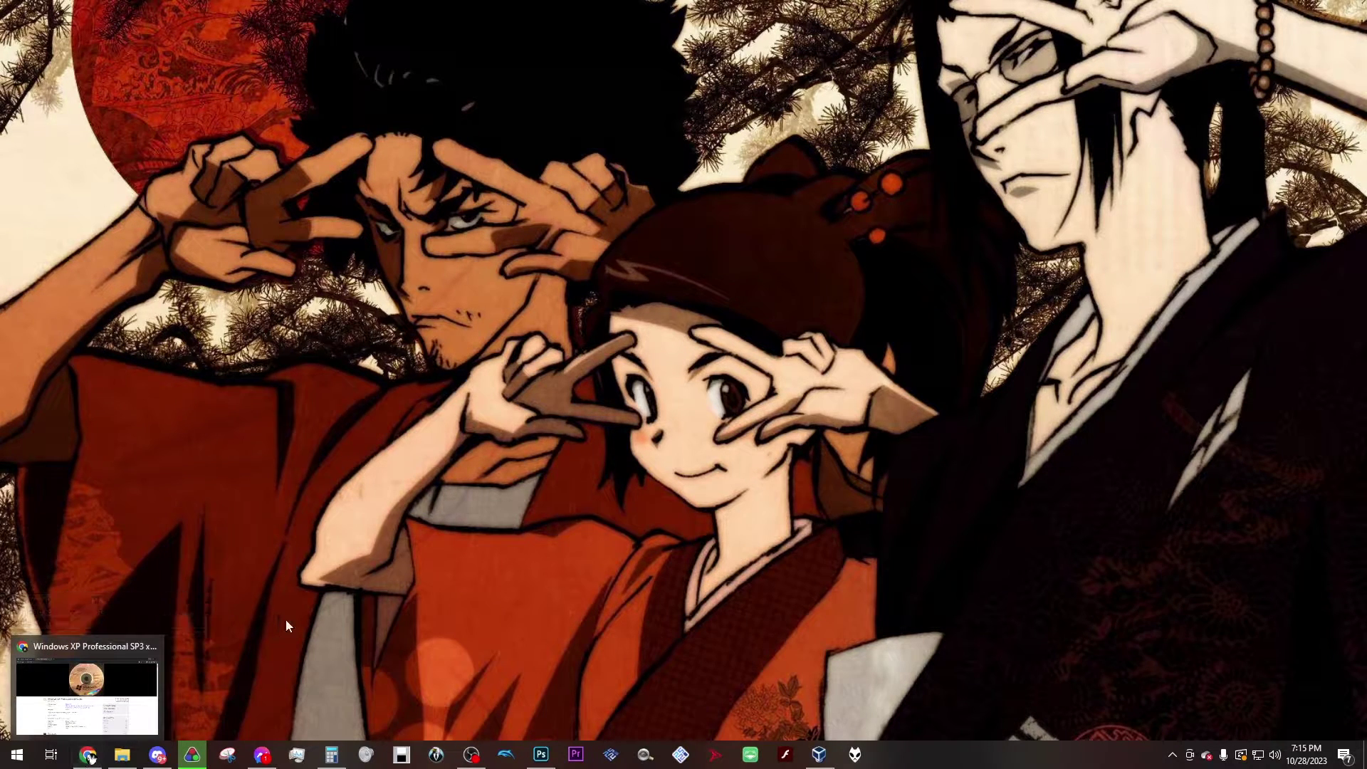
left_click(89, 758)
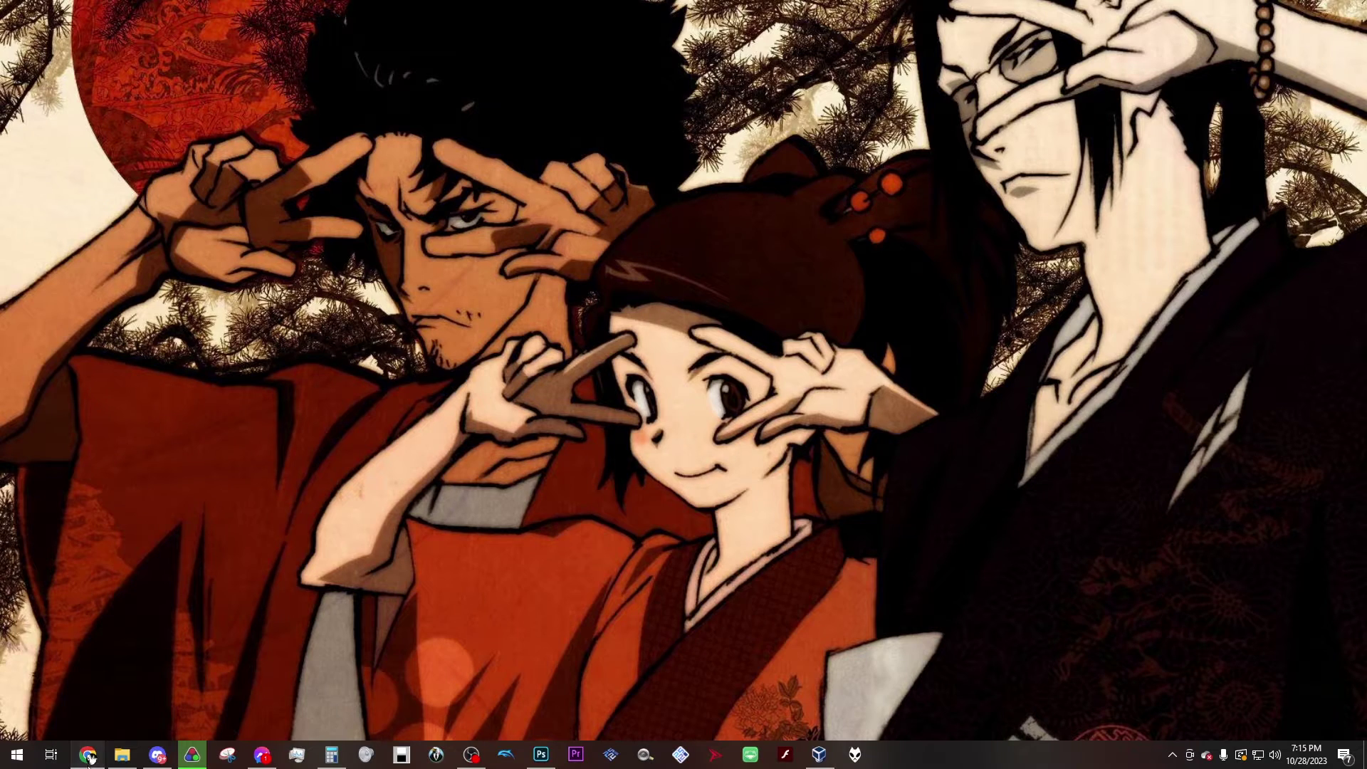
Step: Switch to the VirtualBox Downloads tab and download the 7.0.12 Windows hosts package
left_click(93, 11)
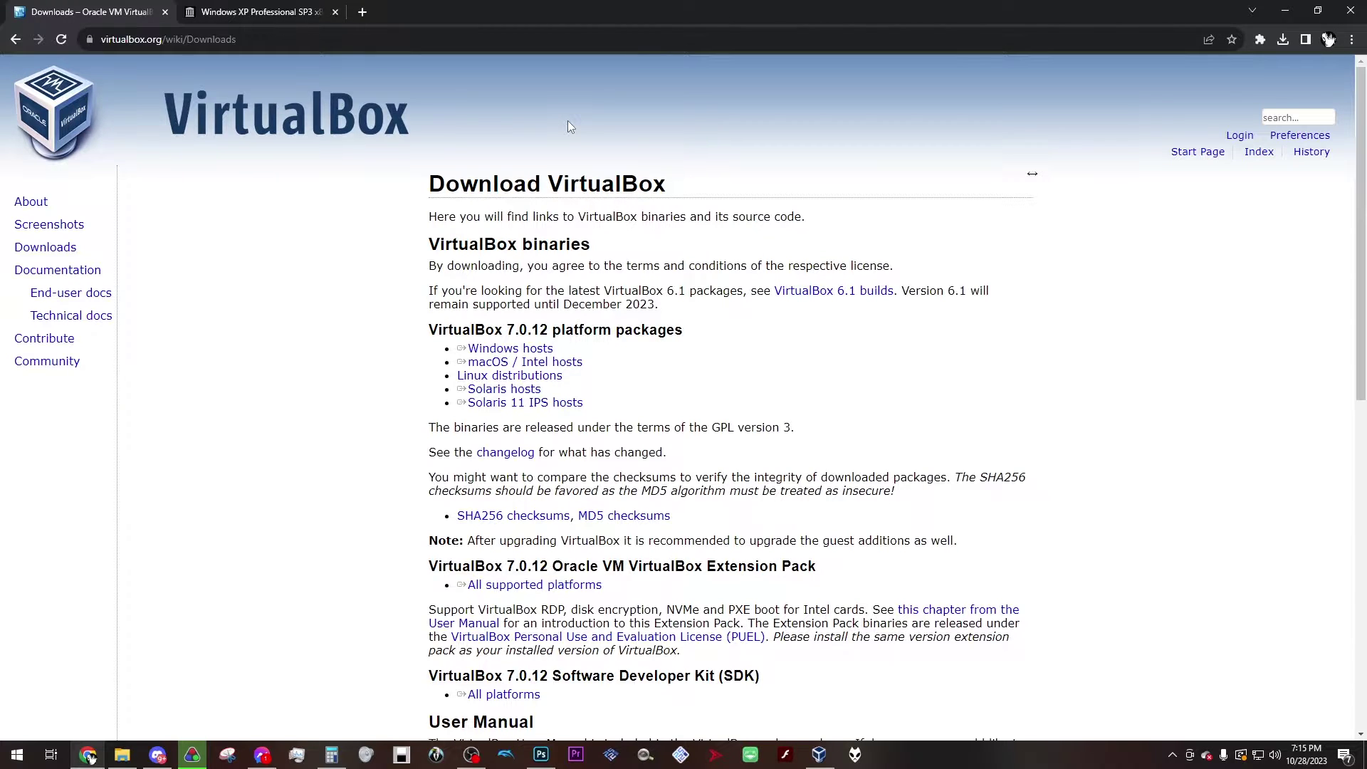
left_click_drag(570, 360, 494, 356)
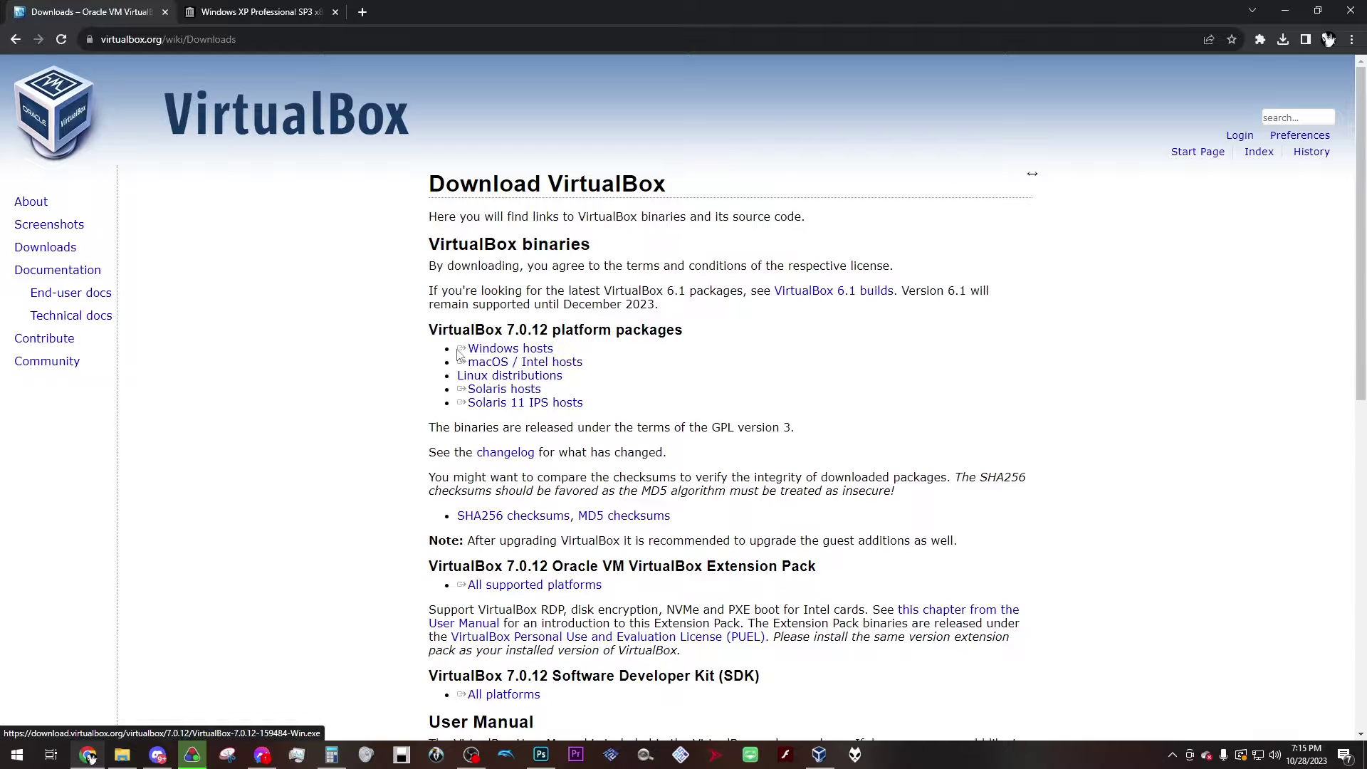
left_click(537, 354)
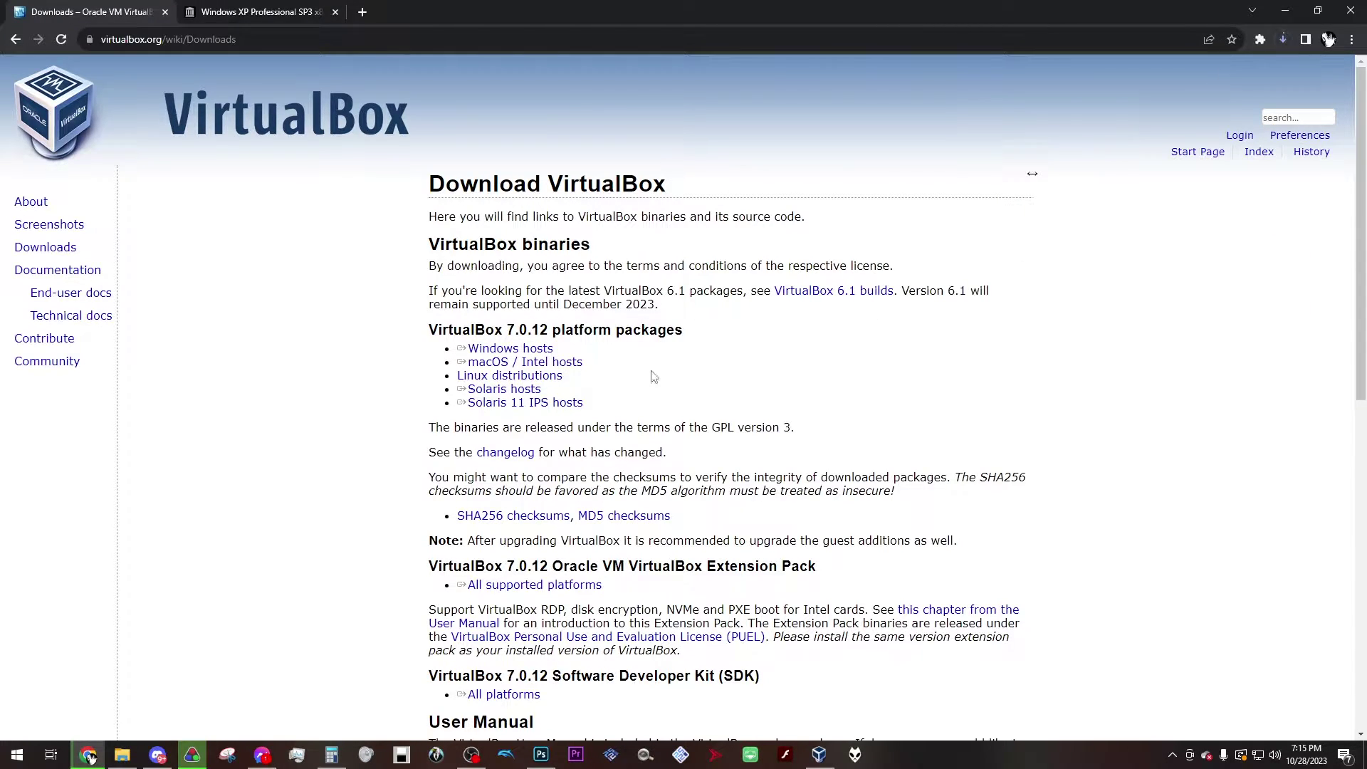
left_click_drag(569, 359, 499, 356)
left_click(326, 699)
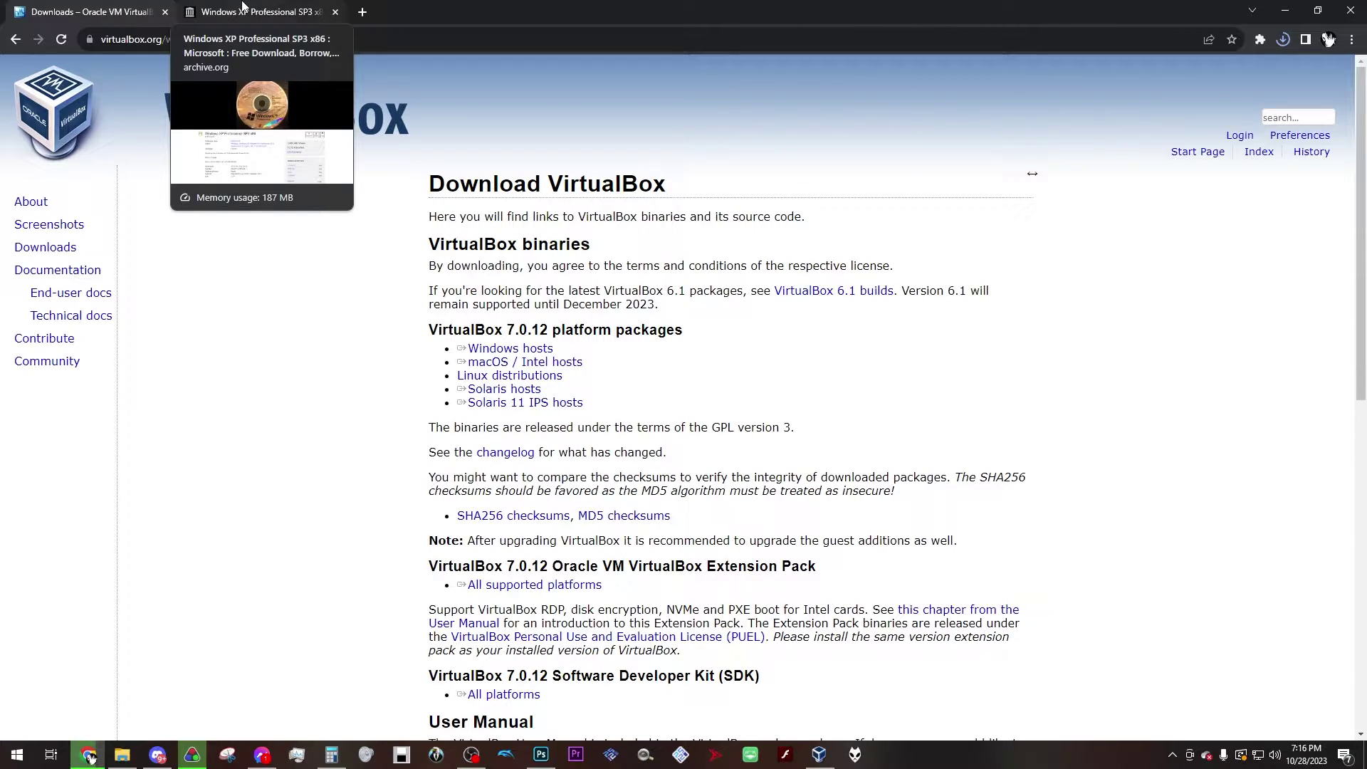
Step: Review the Windows XP Professional SP3 x86 archive page and its serial key, then minimize Chrome
left_click(242, 9)
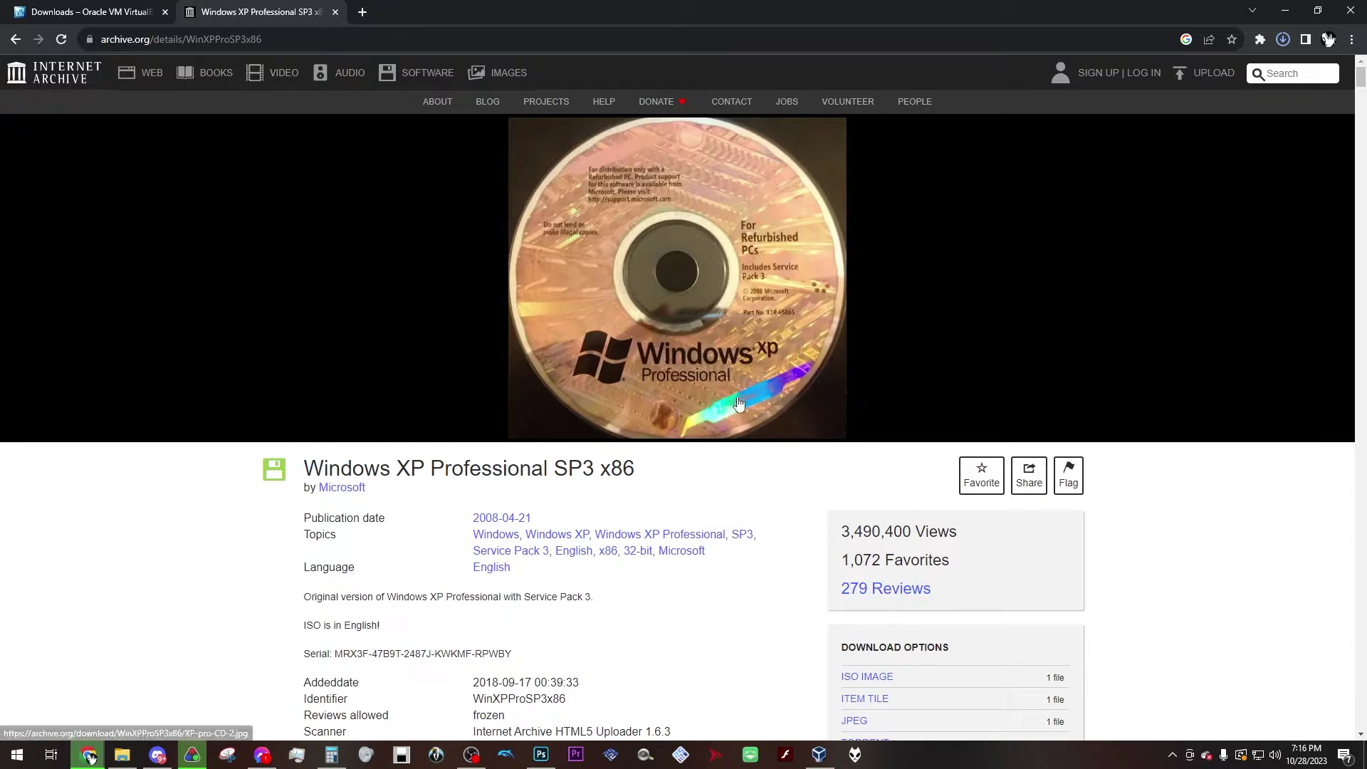
scroll(753, 466, "down", 1)
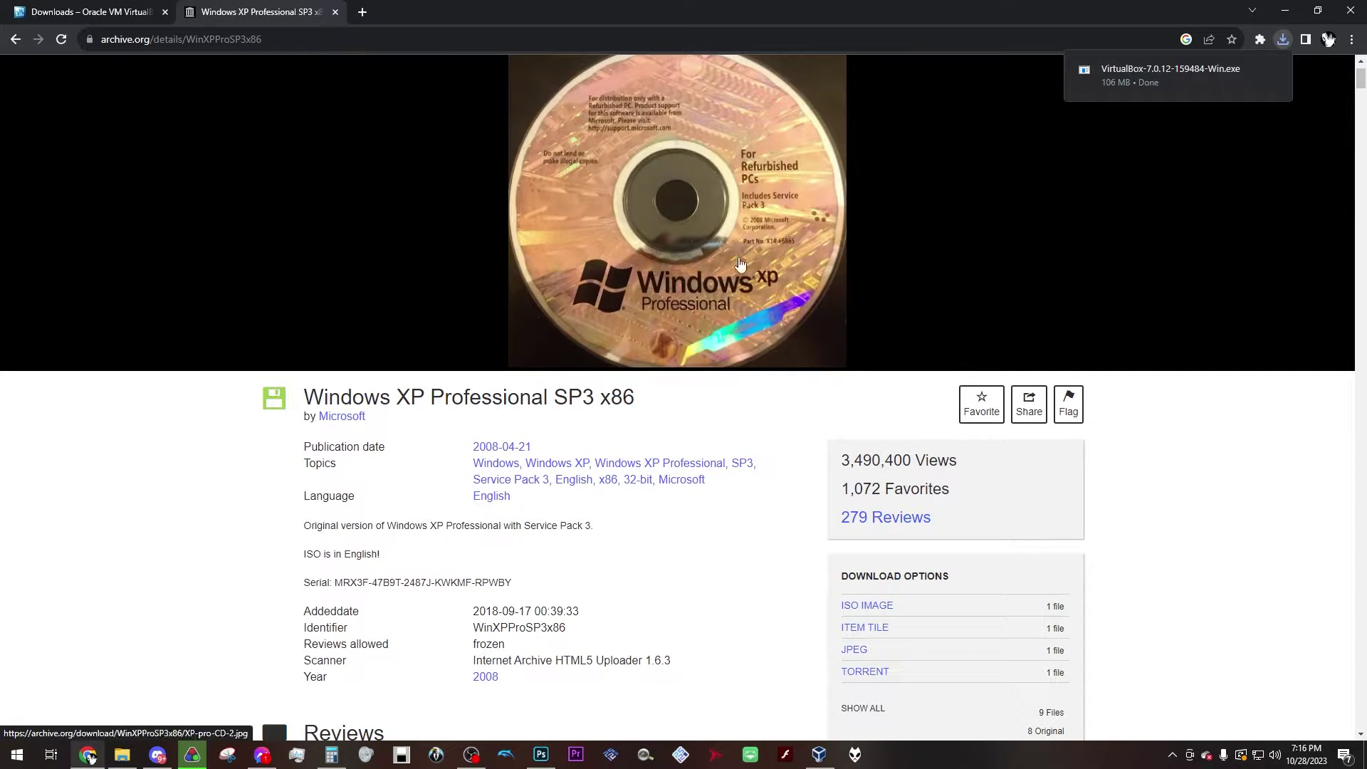
scroll(751, 464, "up", 1)
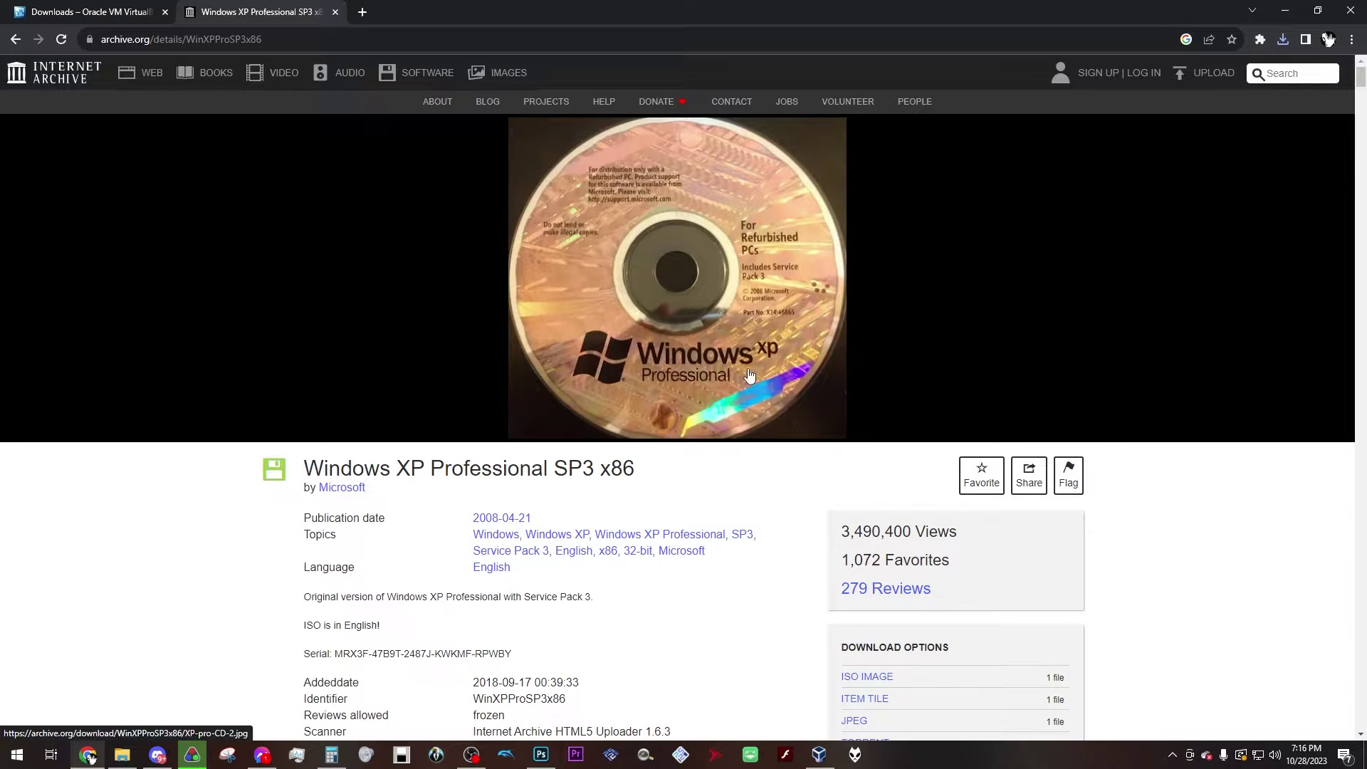
scroll(974, 520, "down", 1)
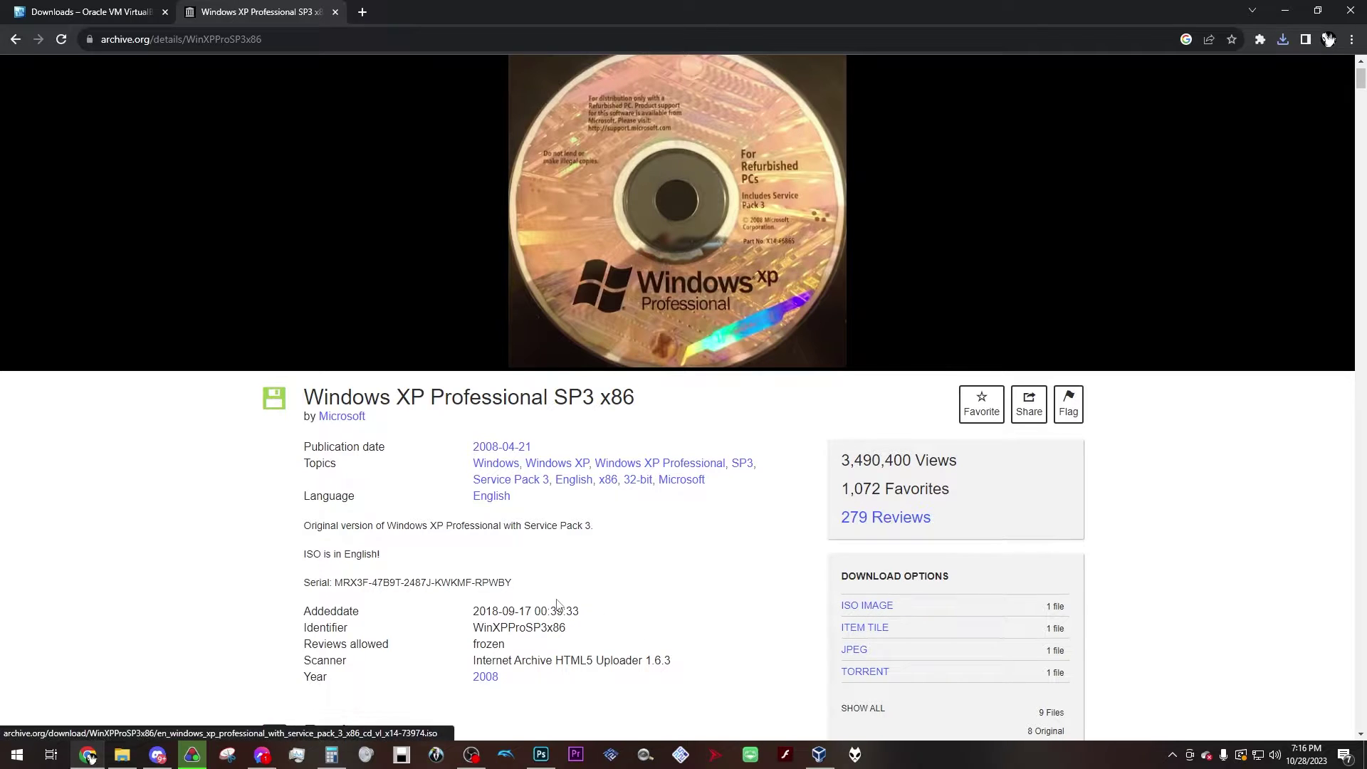
left_click_drag(517, 585, 295, 593)
left_click(527, 561)
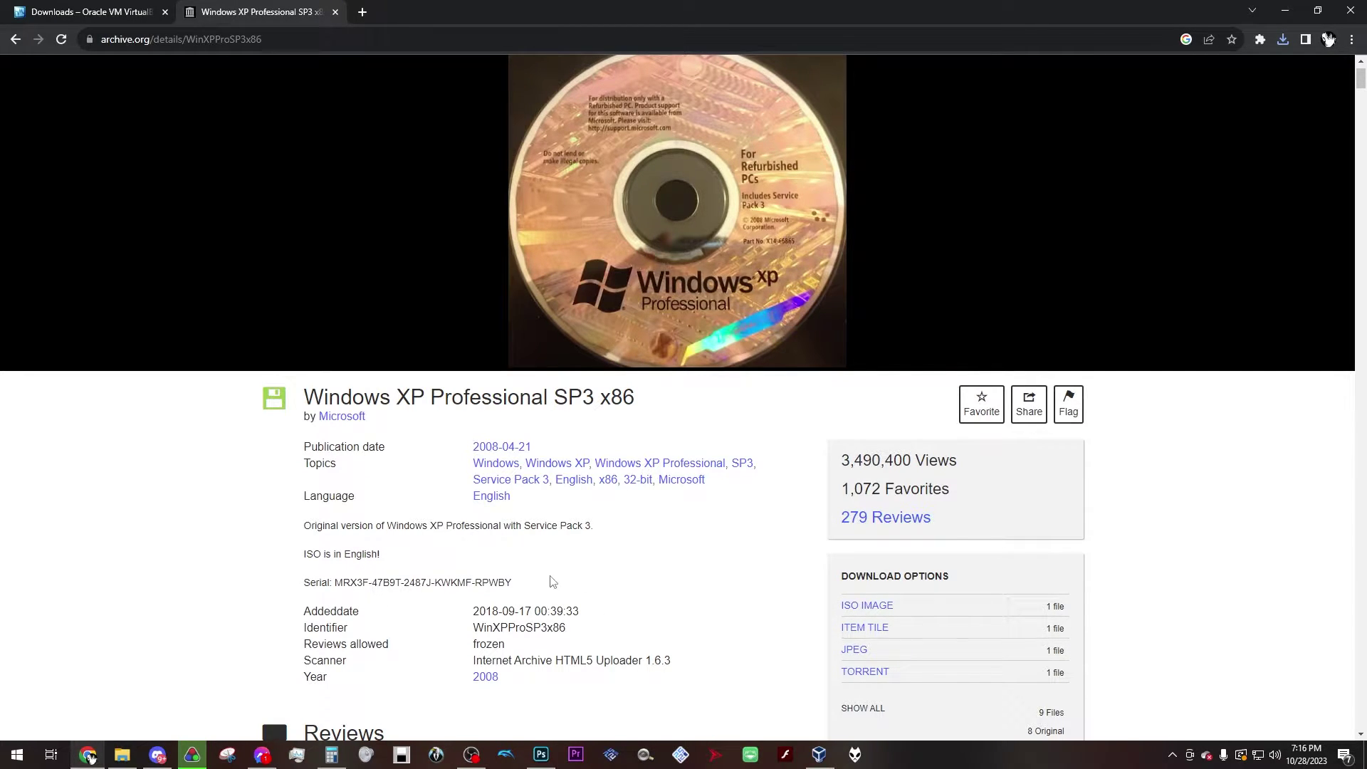
scroll(509, 582, "up", 1)
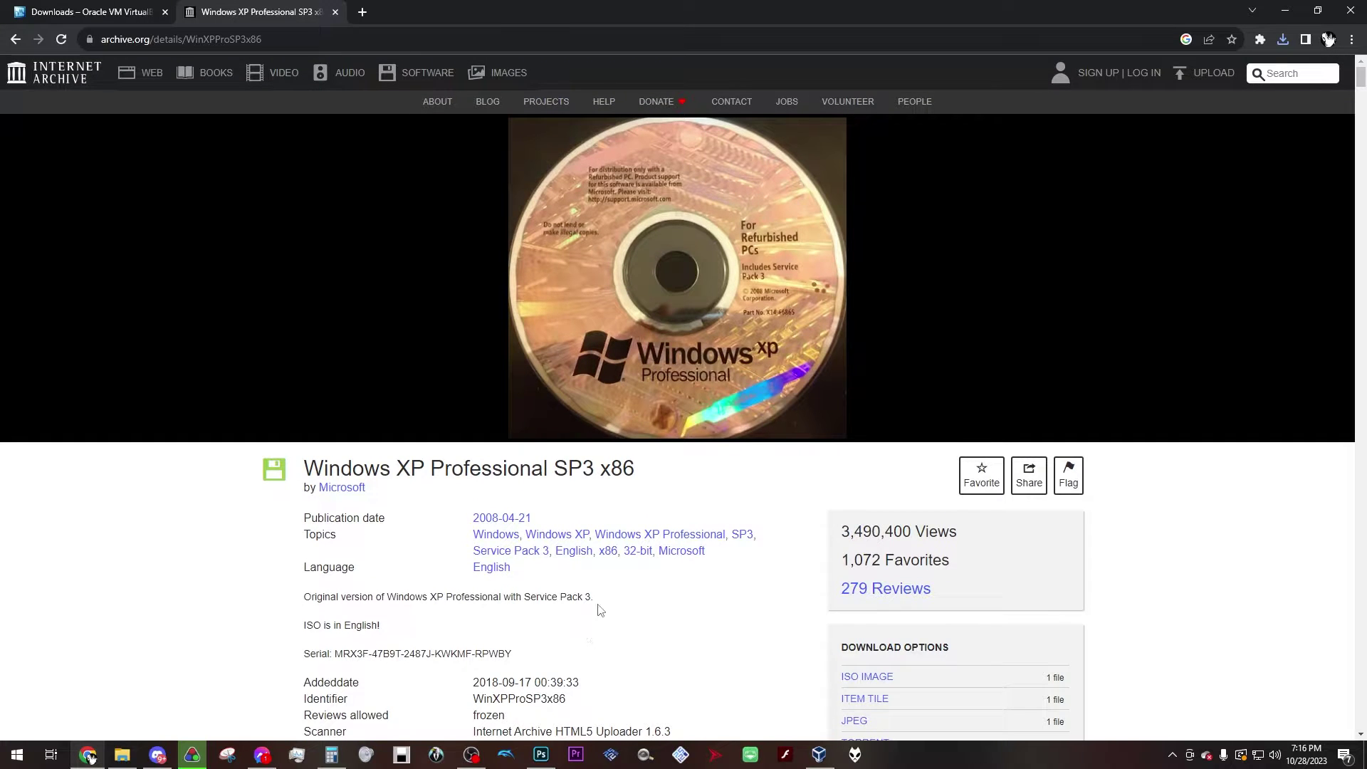
left_click(1292, 10)
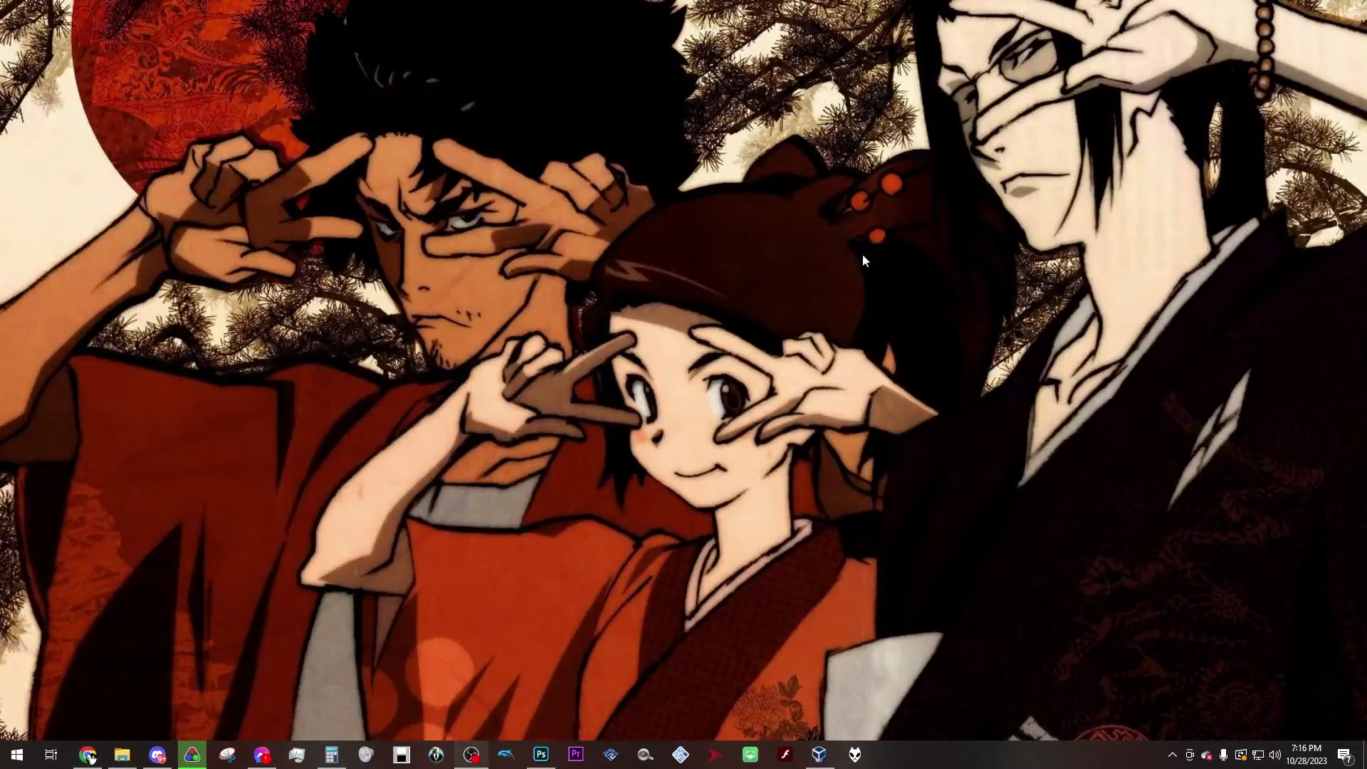
Step: Run VirtualBox-7.0.12-159484-Win.exe from the Virtual Machine Setup folder
left_click(122, 754)
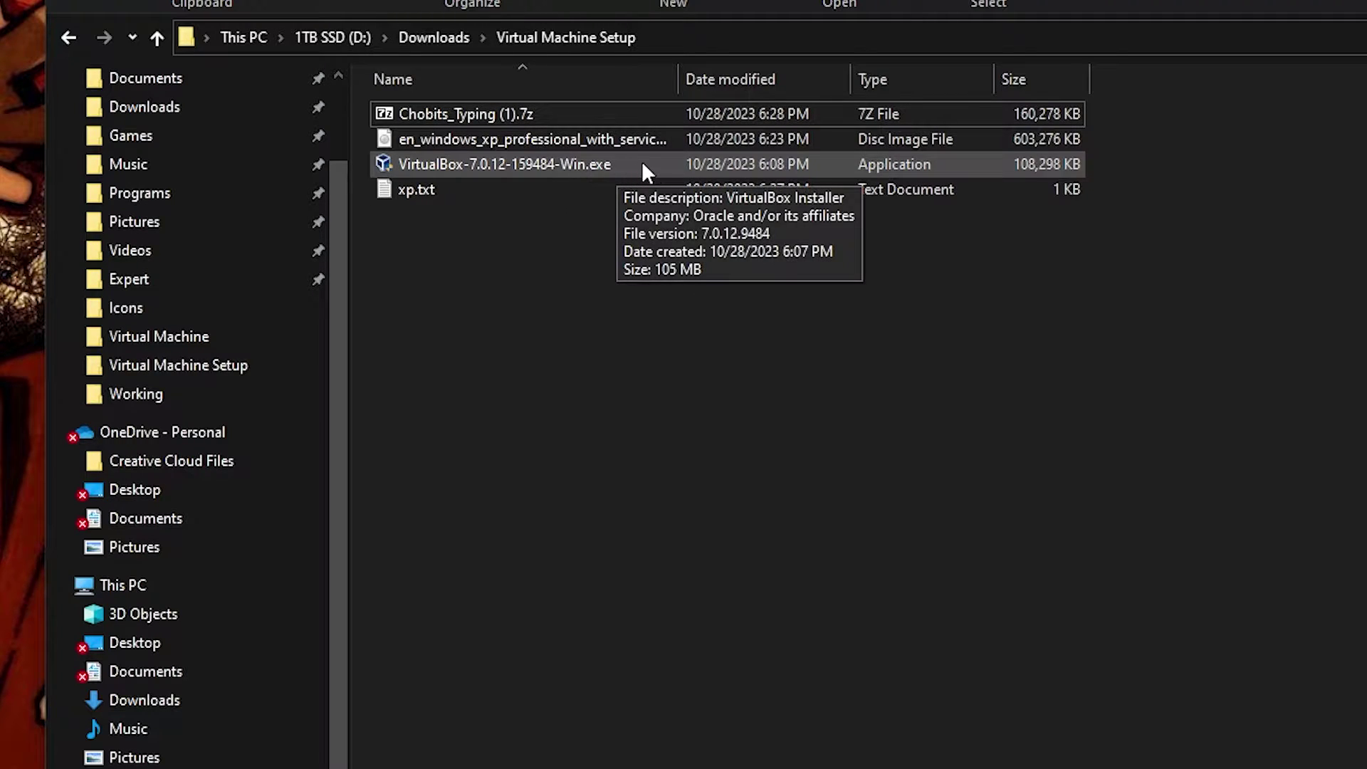
left_click(417, 164)
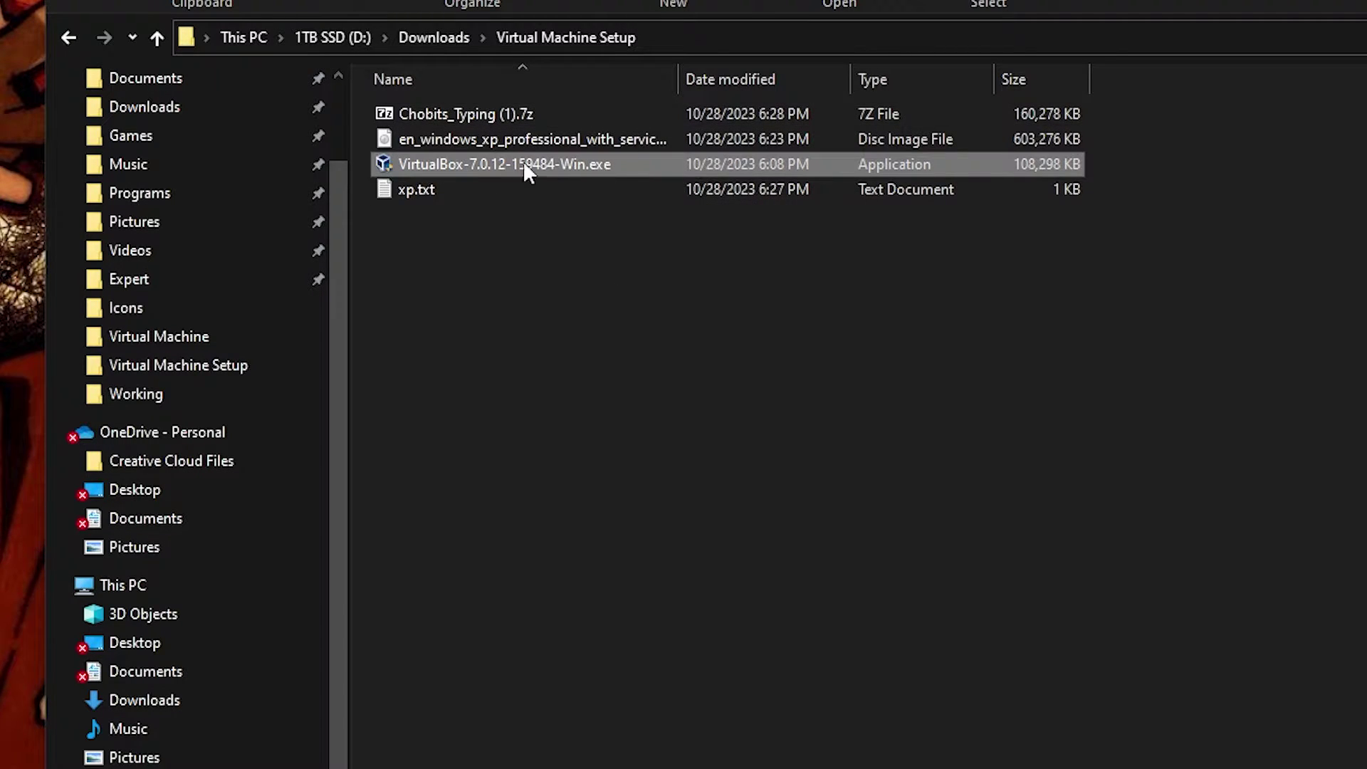
double_click(645, 163)
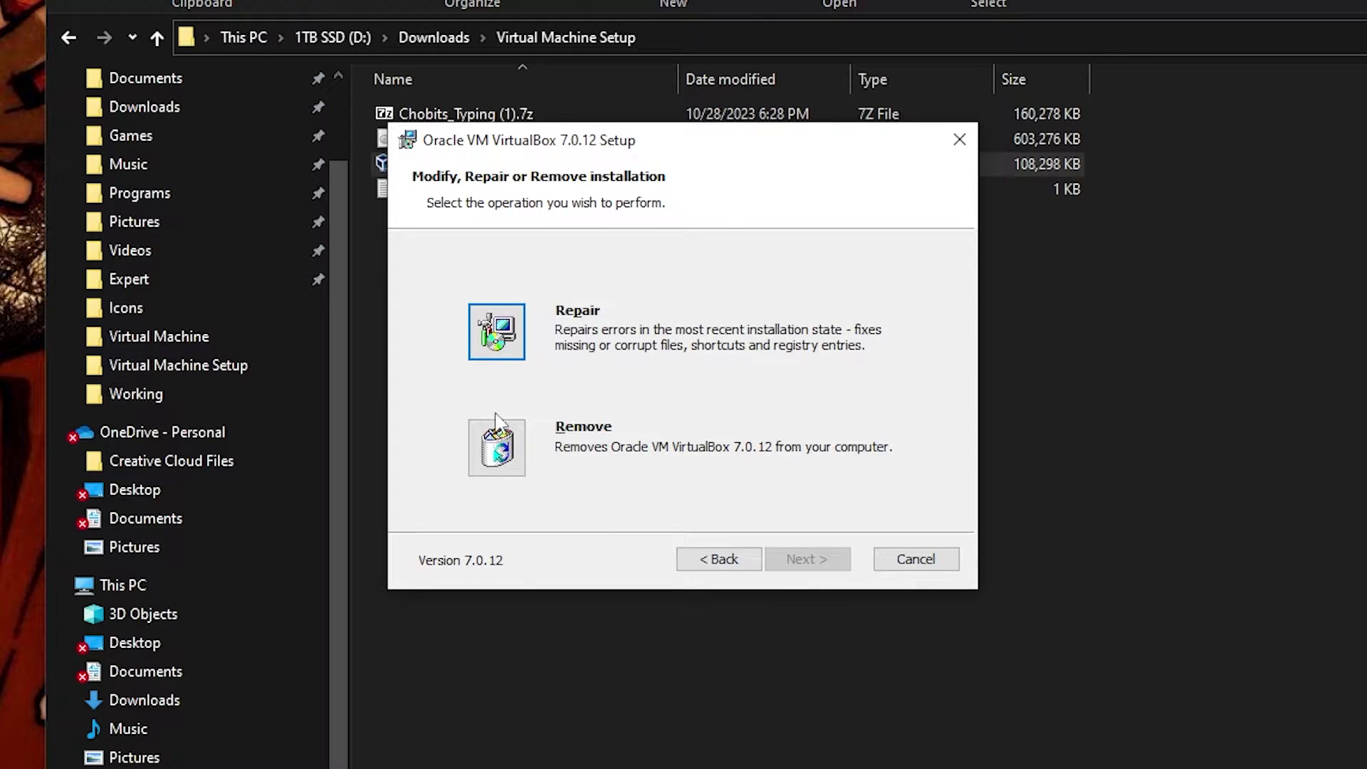
Step: Cancel the VirtualBox setup without changes and close the wizard
left_click(719, 563)
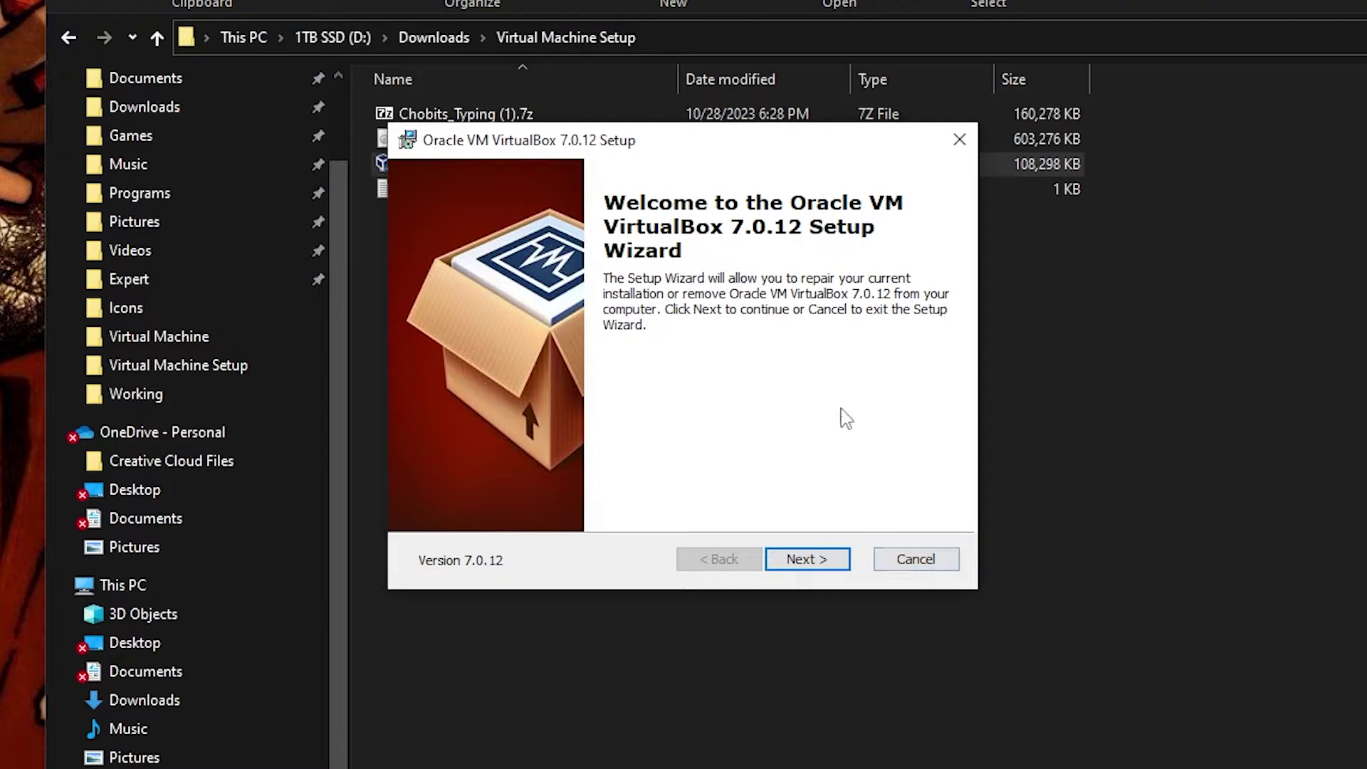
left_click(901, 559)
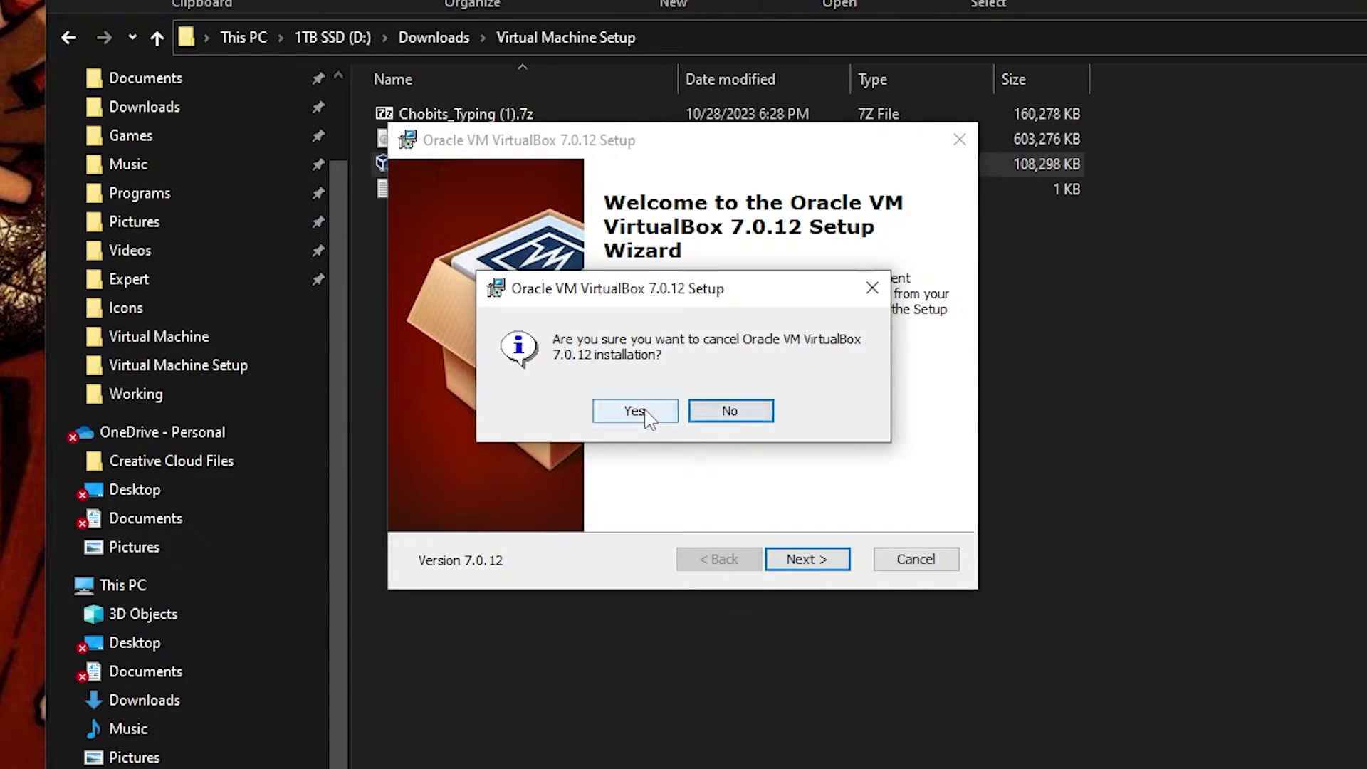
left_click(635, 411)
left_click(958, 141)
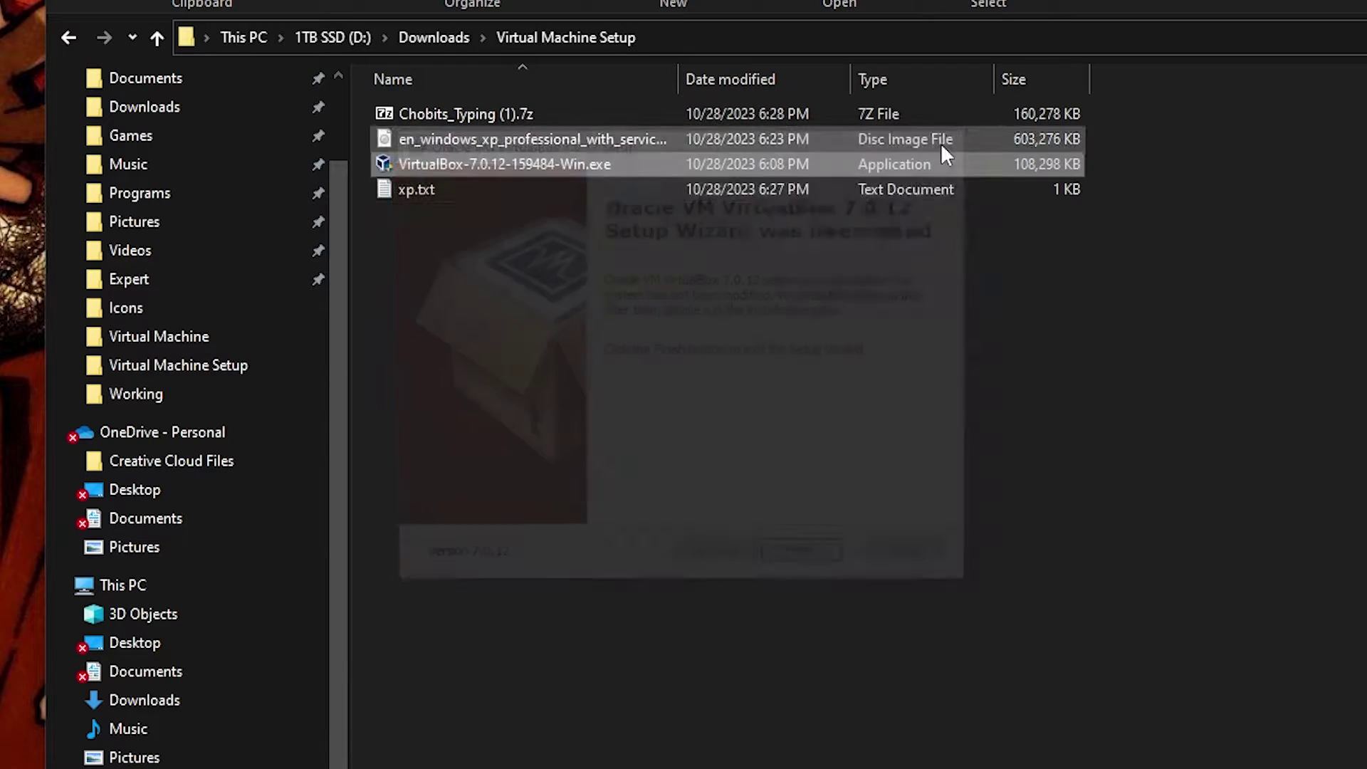
left_click(656, 316)
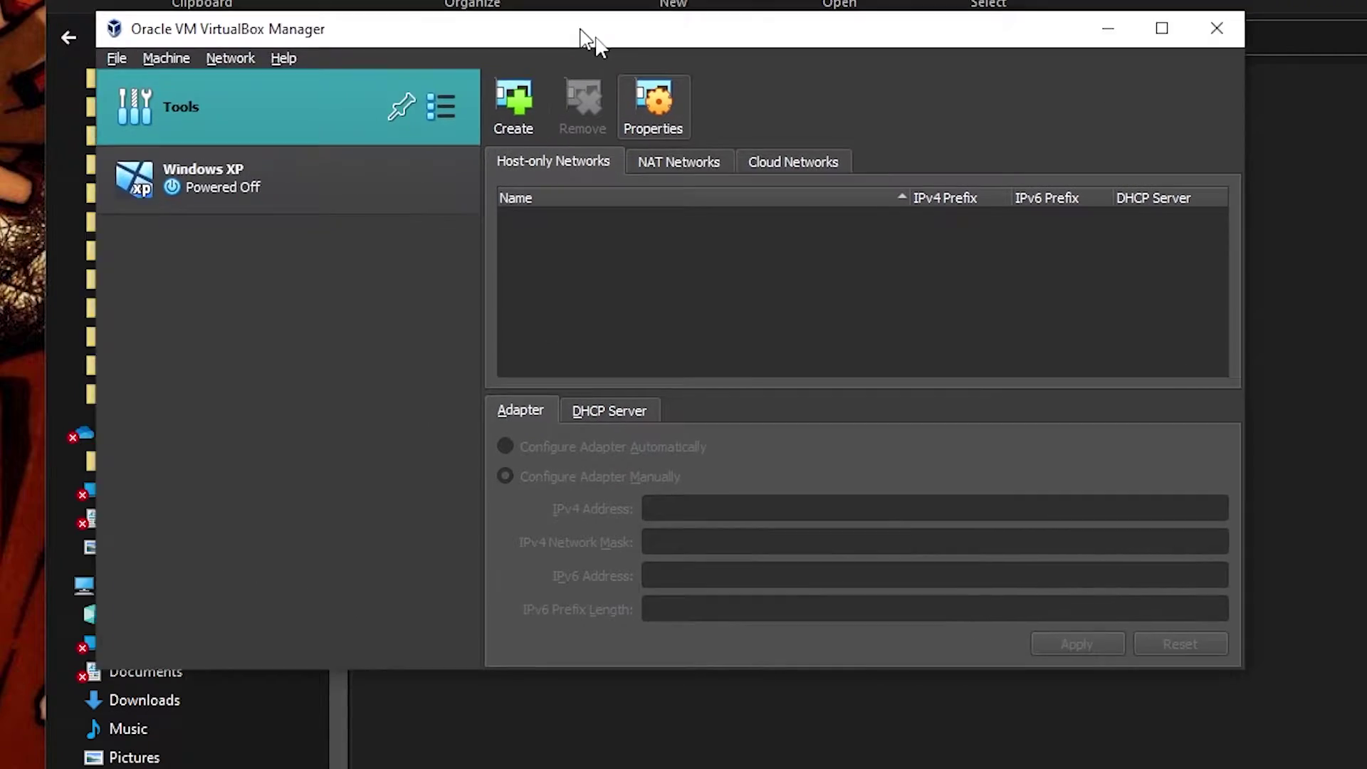
Step: Start a new virtual machine named Windows XP2 in VirtualBox Manager
left_click_drag(579, 36, 546, 0)
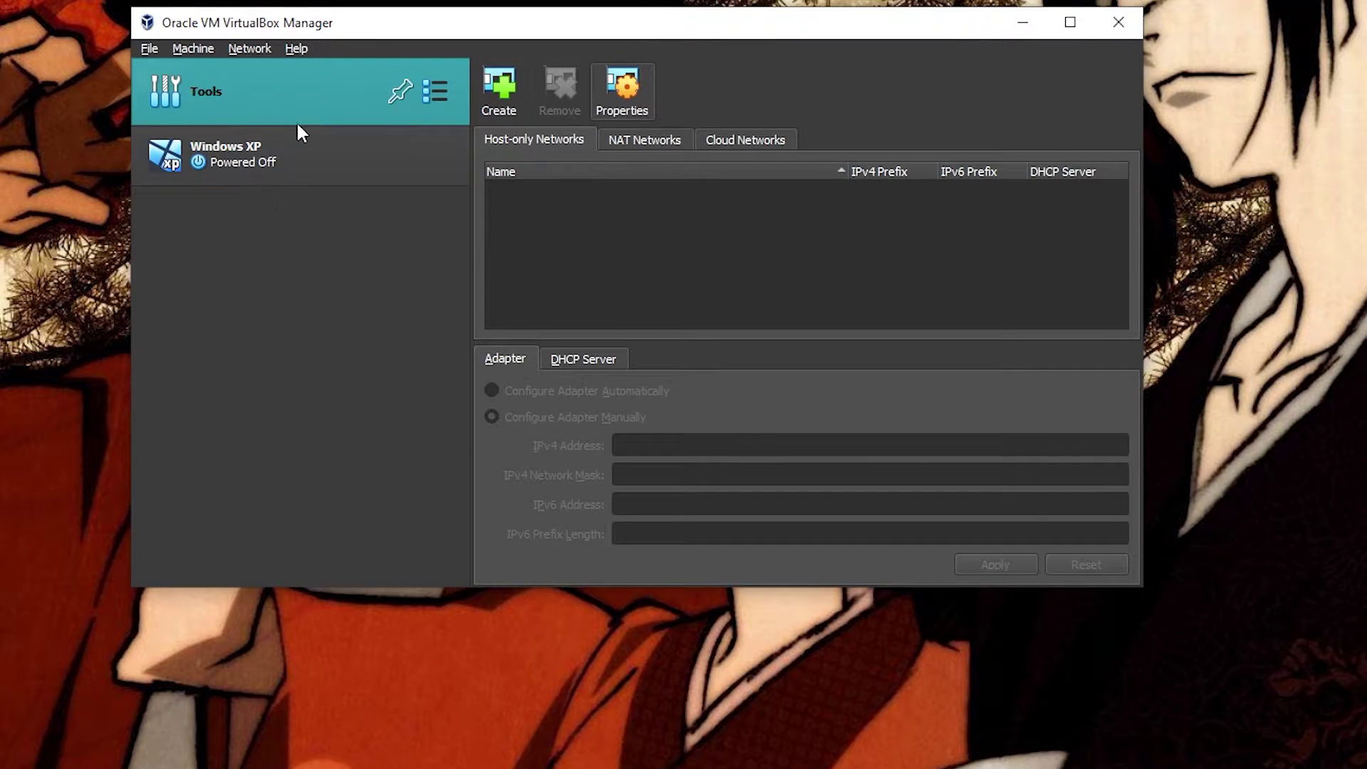
left_click(150, 48)
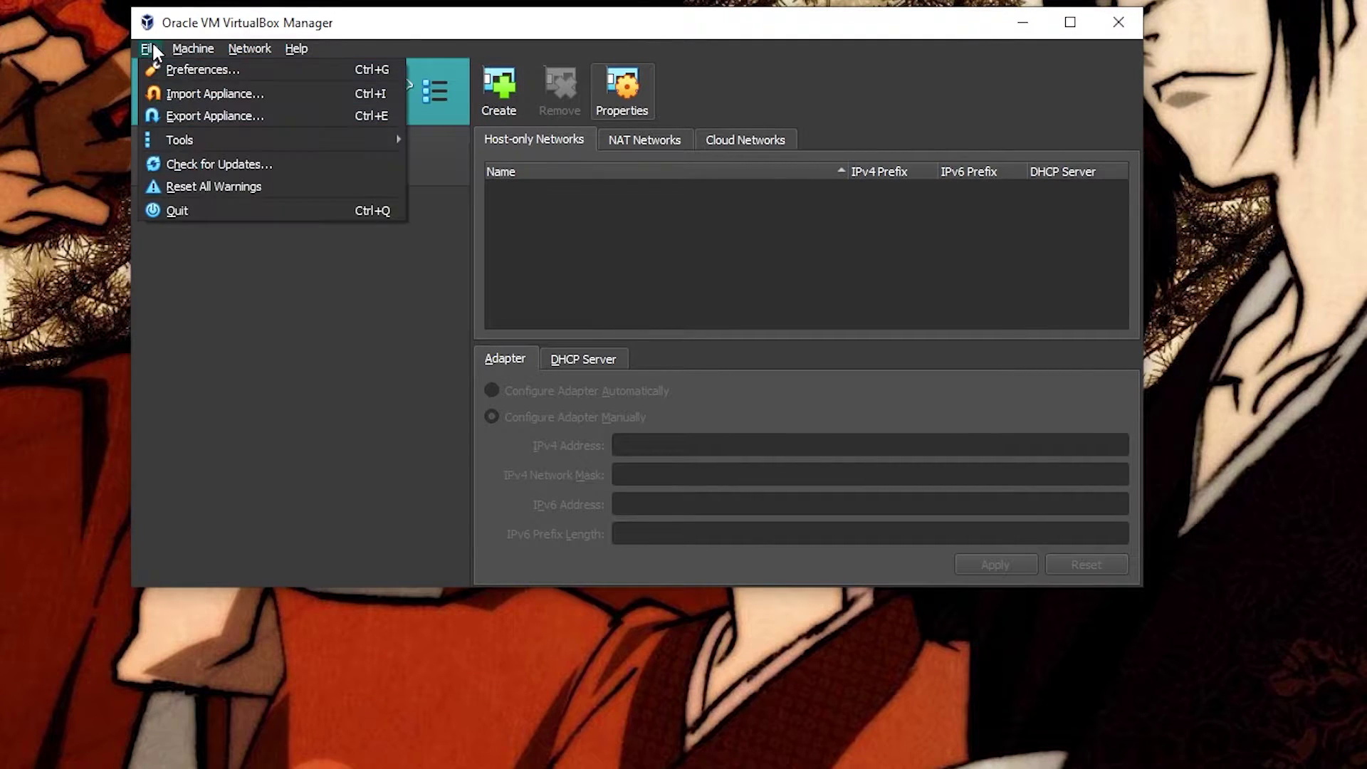
mouse_move(183, 50)
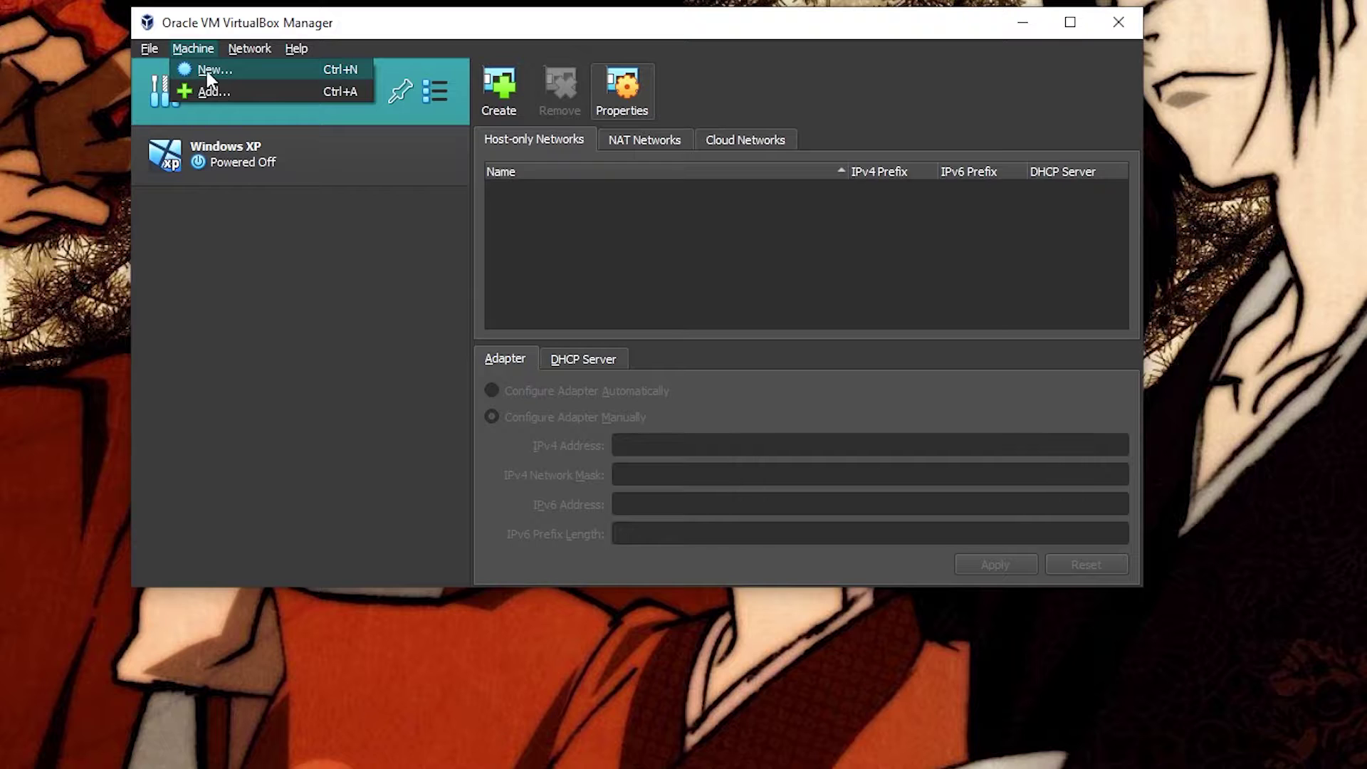
left_click(208, 69)
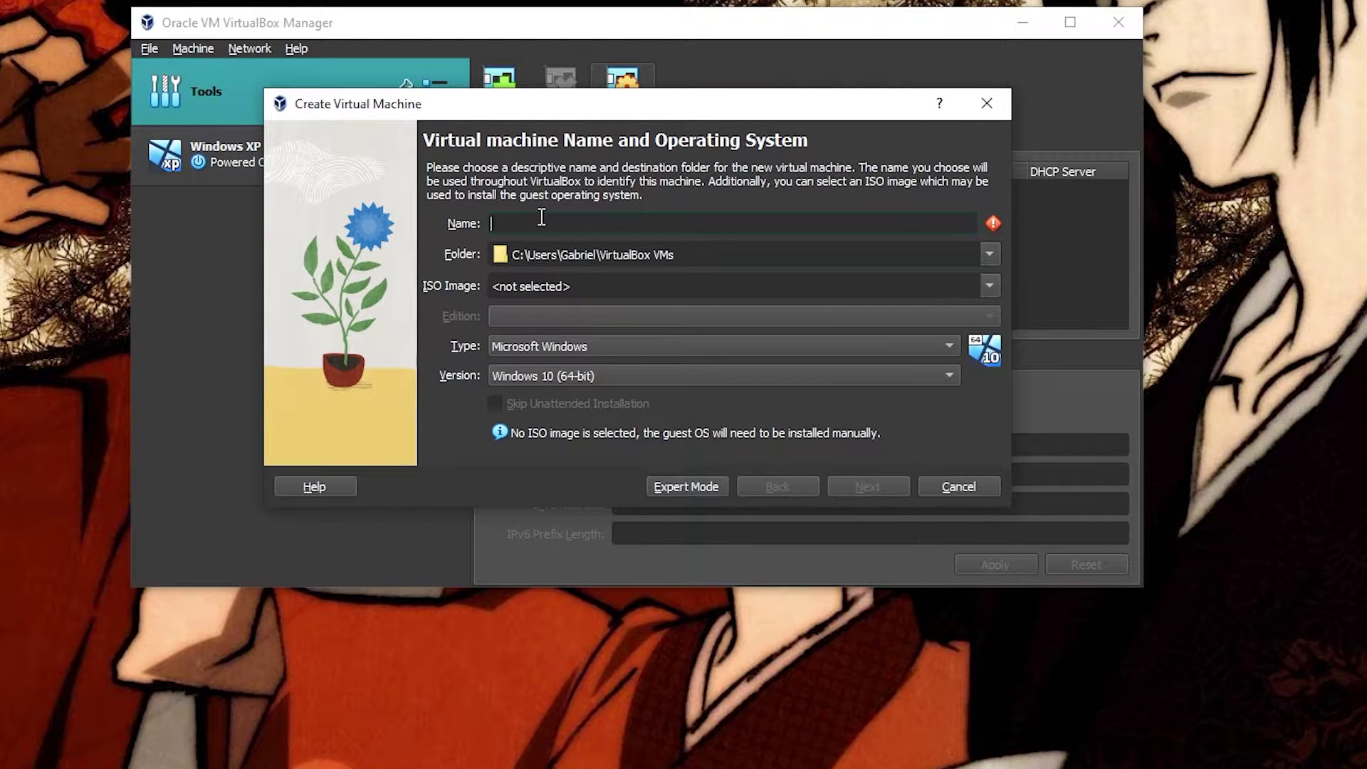
type("Windows XP2")
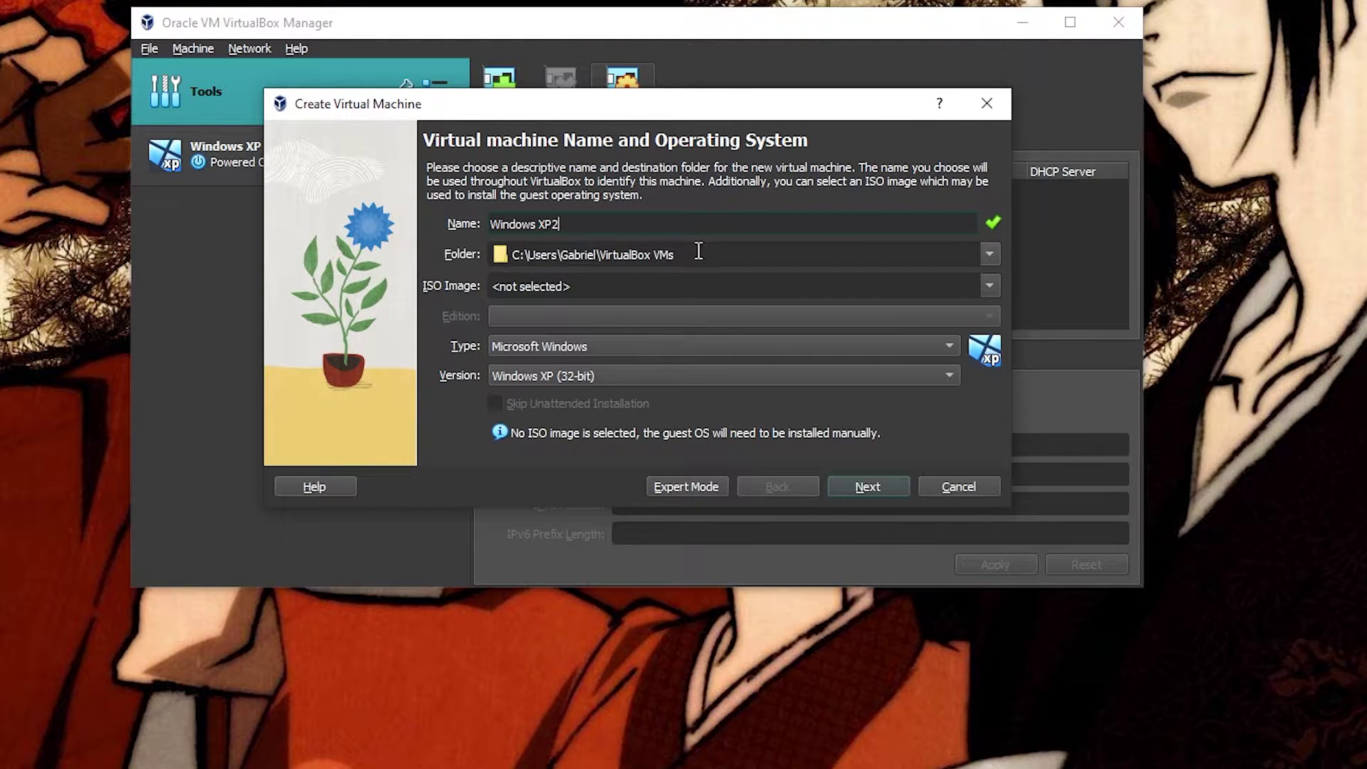
left_click(640, 289)
left_click(875, 488)
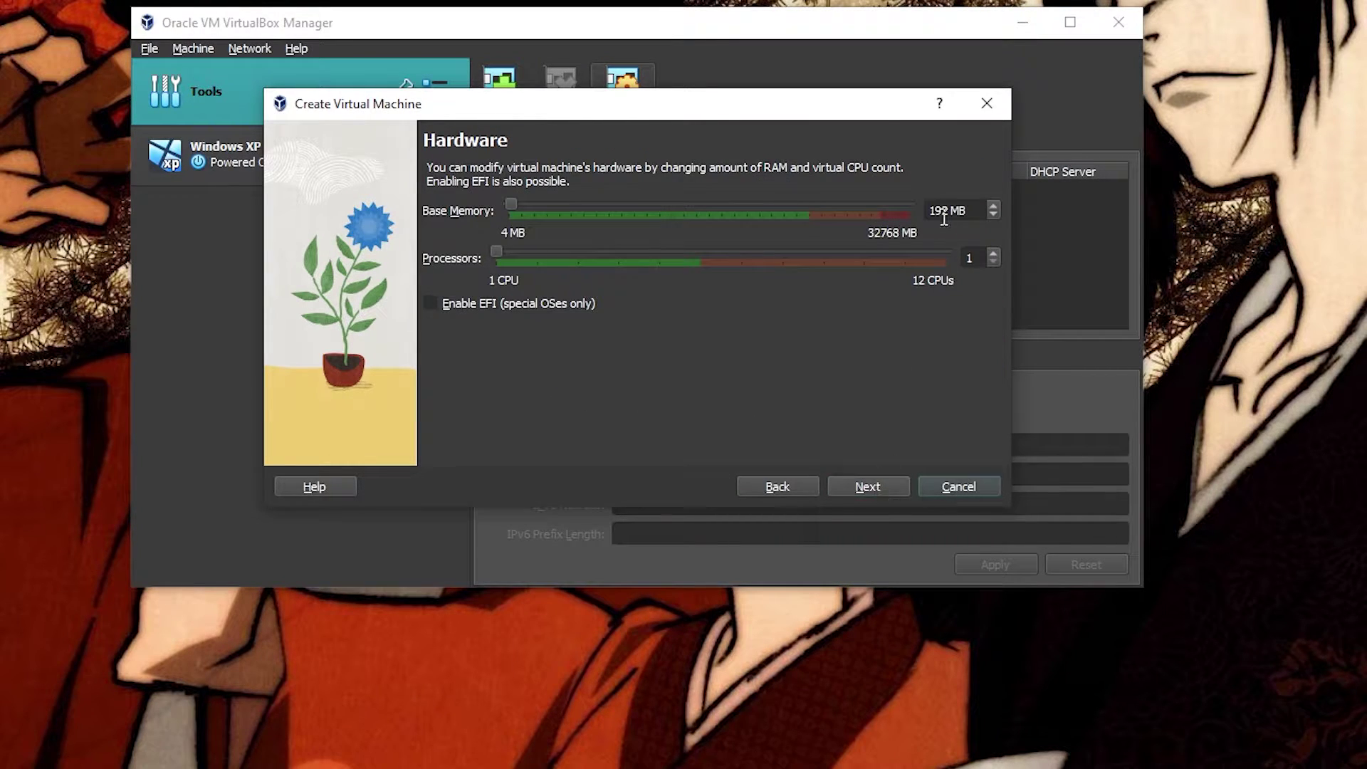
Step: Give it 2048 MB base memory, keep the 10 GB disk, and finish
double_click(944, 216)
type("2048")
left_click(880, 486)
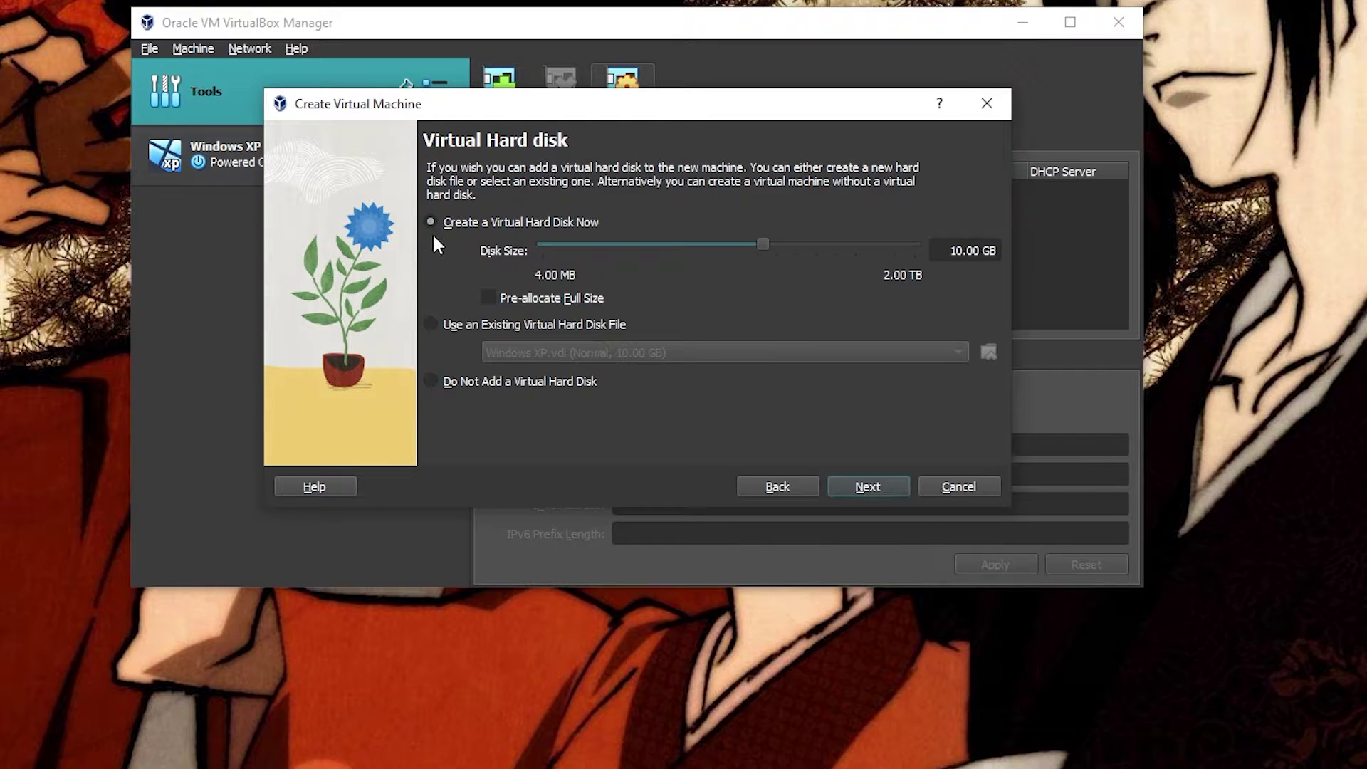
left_click_drag(982, 251, 932, 250)
left_click(871, 478)
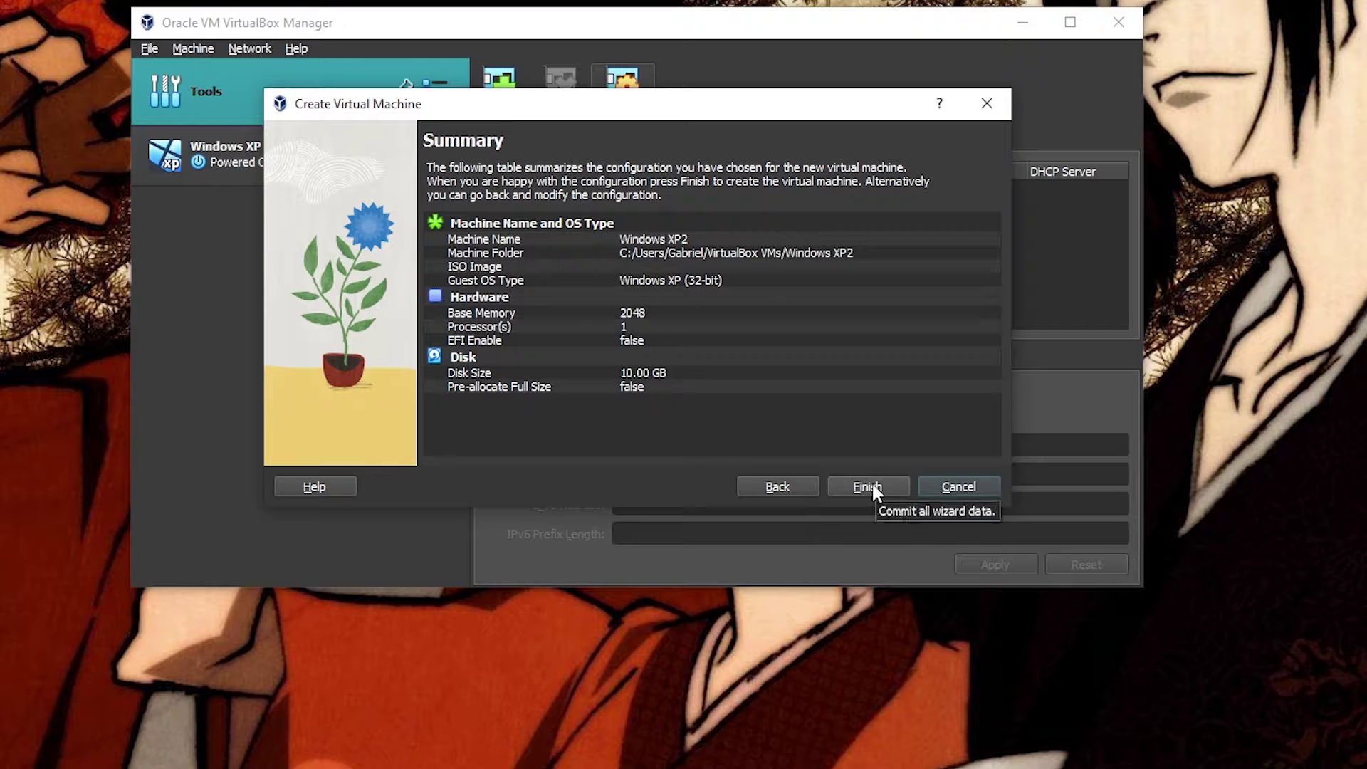
left_click(857, 484)
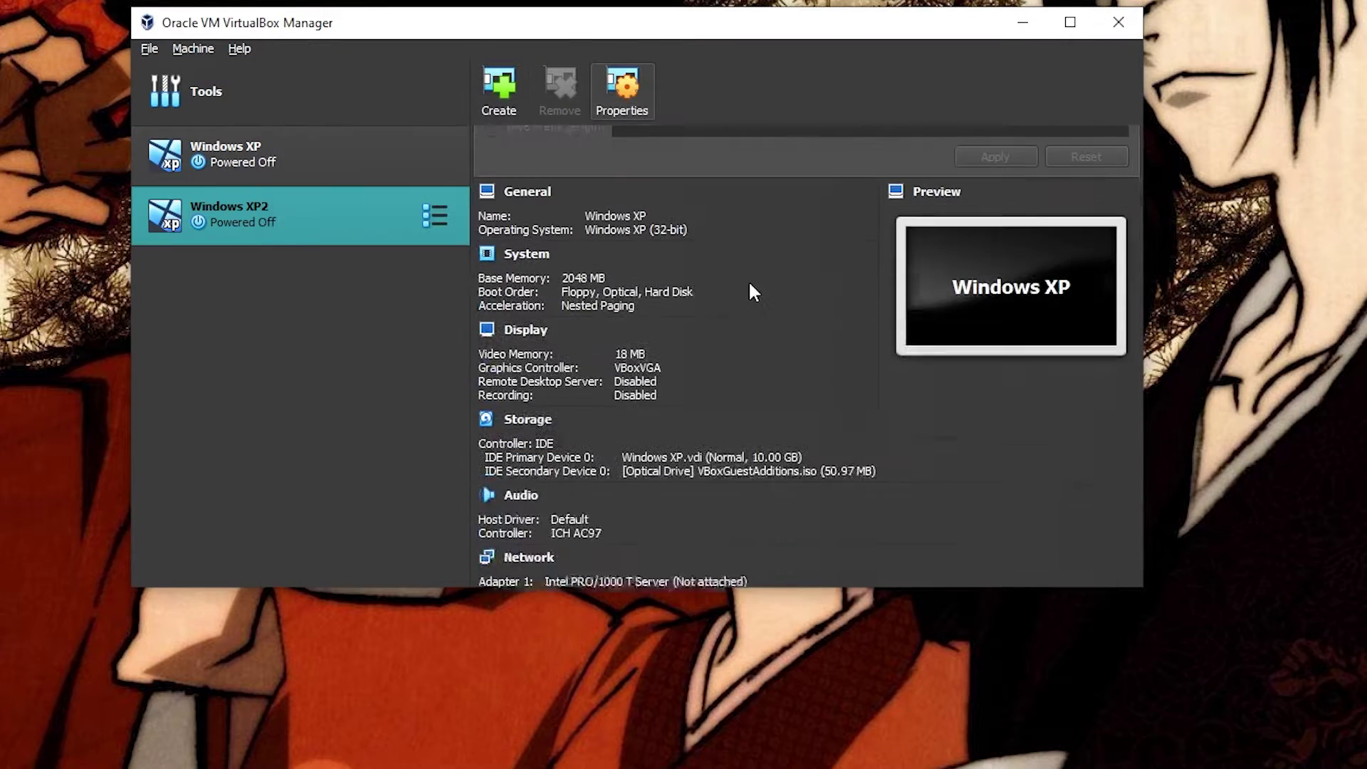
Step: Start Windows XP2, mount the en_windows_xp SP3 ISO, and retry the boot
double_click(368, 222)
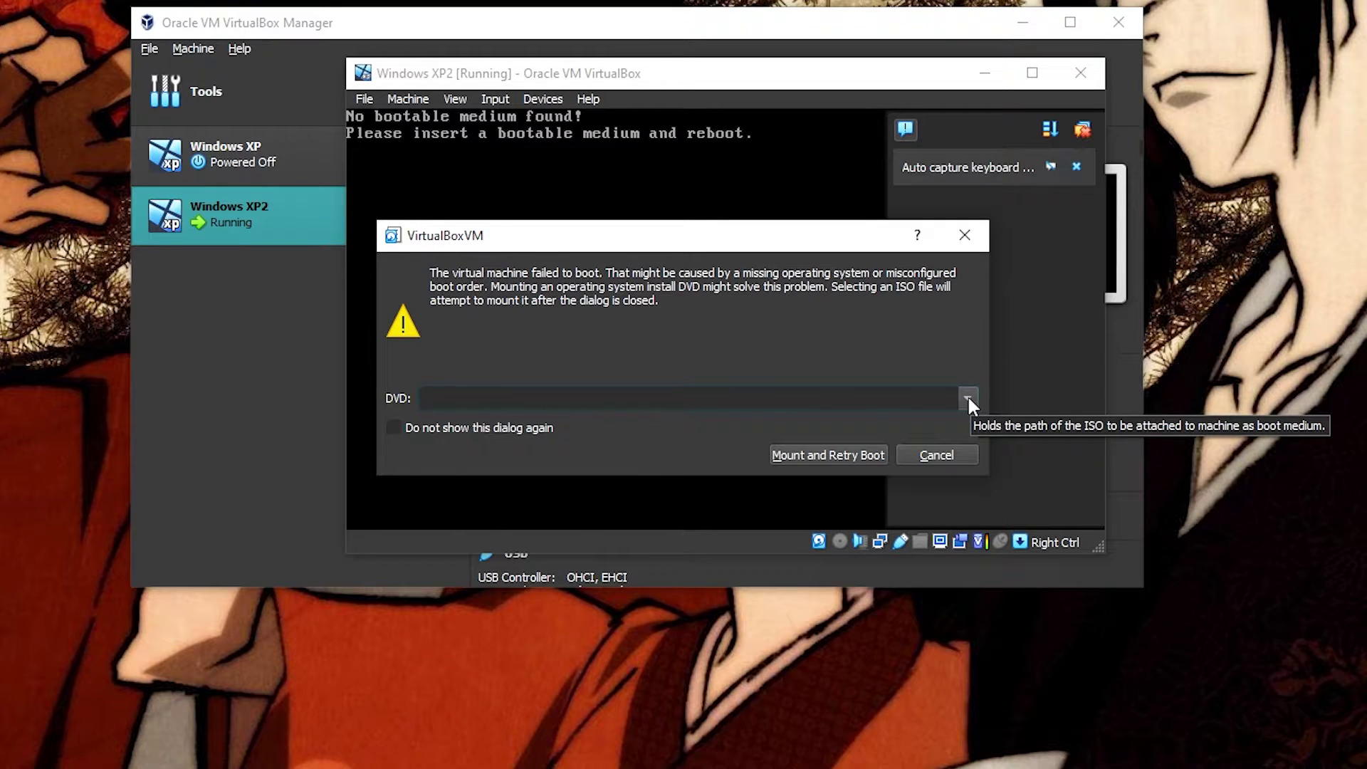
left_click(967, 399)
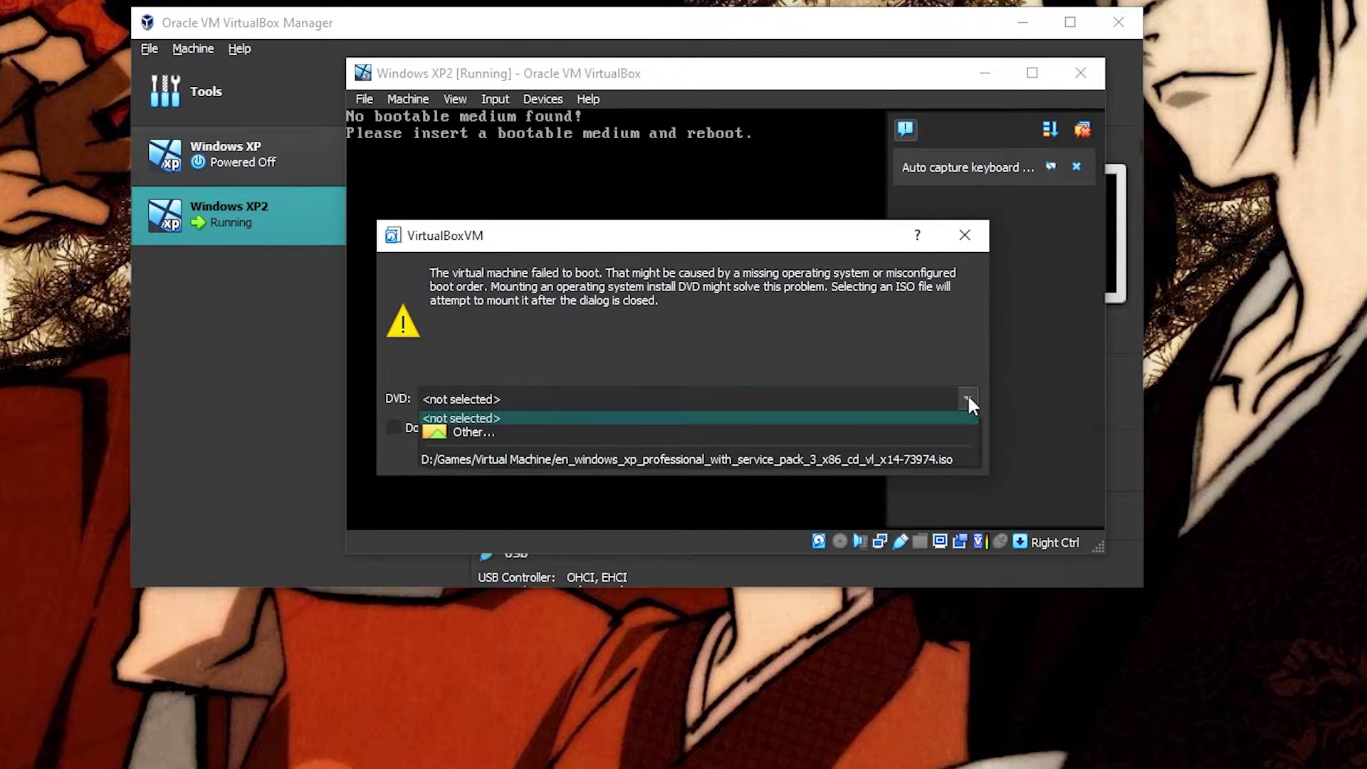
left_click(556, 430)
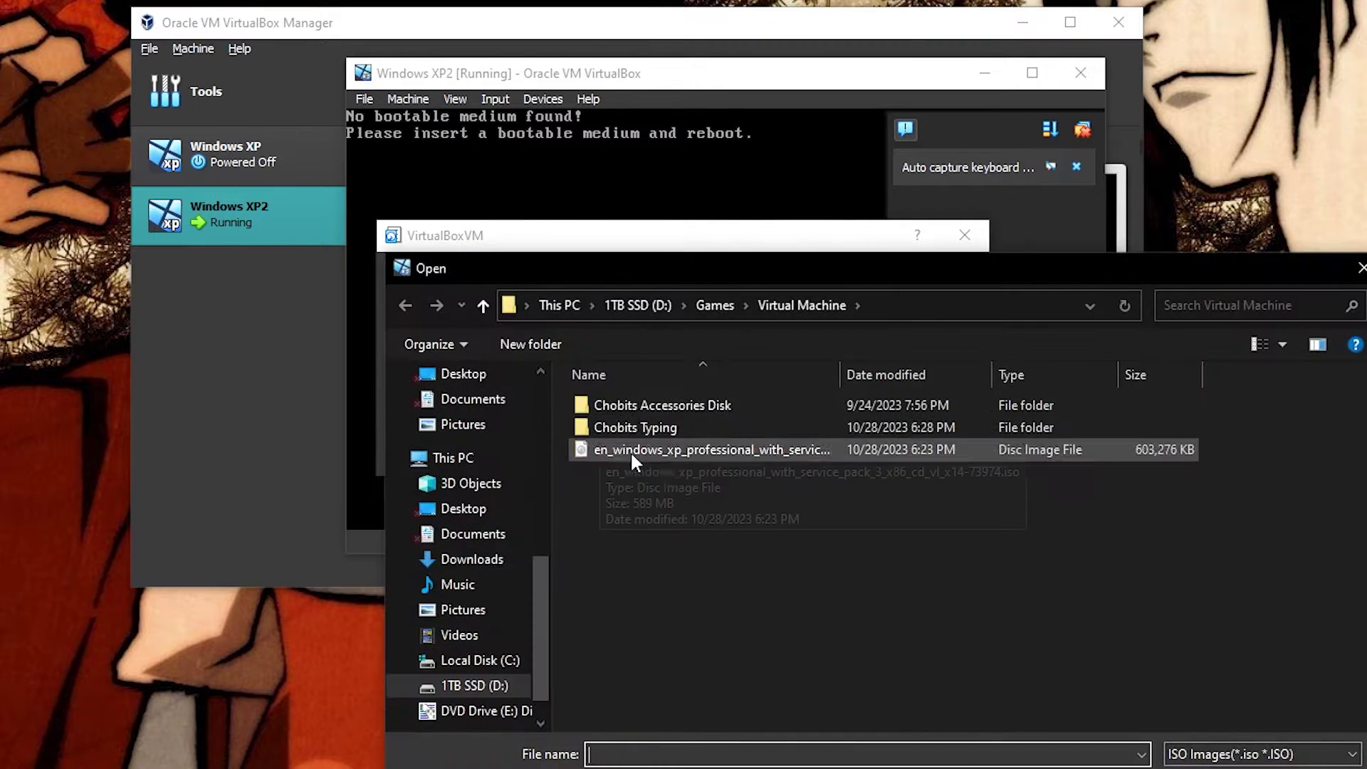
left_click(682, 450)
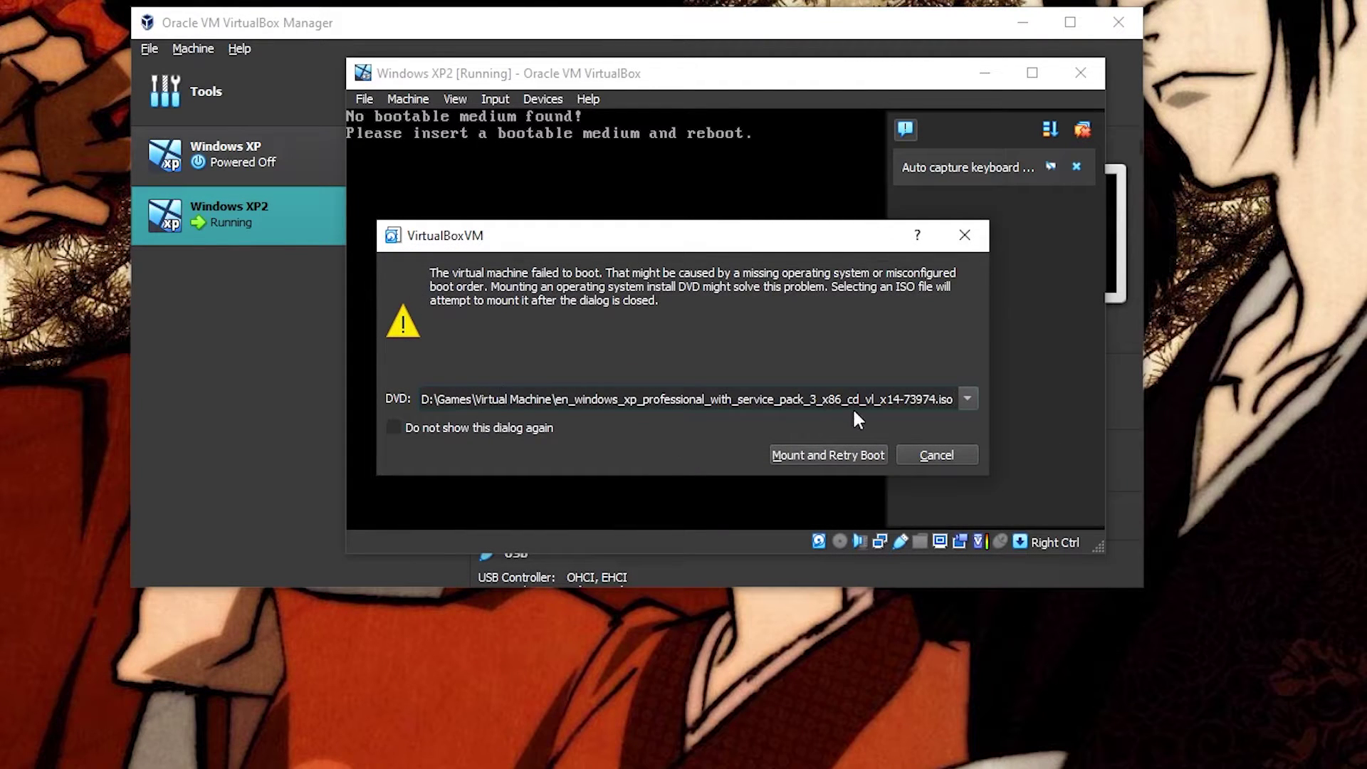
left_click(806, 458)
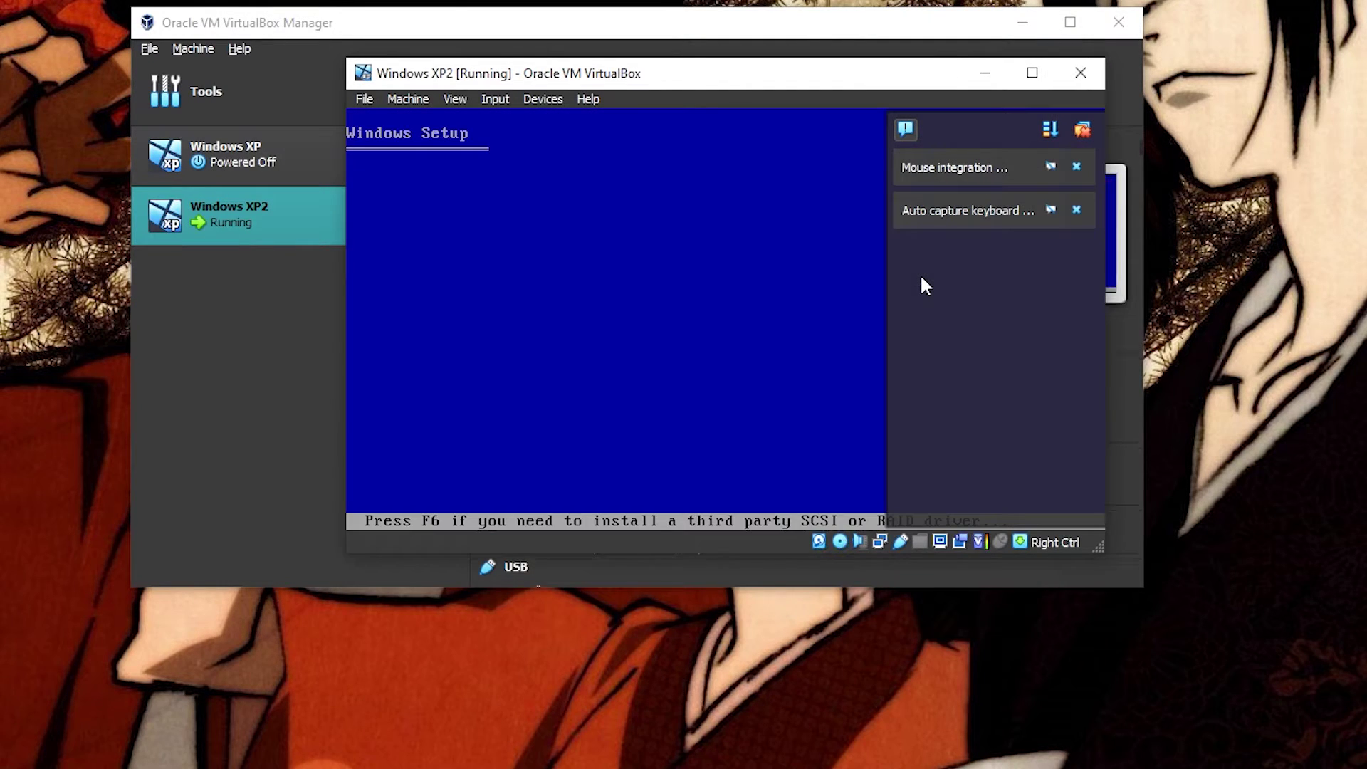
Step: Begin XP Setup, accept the license with F8, and format the unpartitioned space as NTFS
left_click(1082, 130)
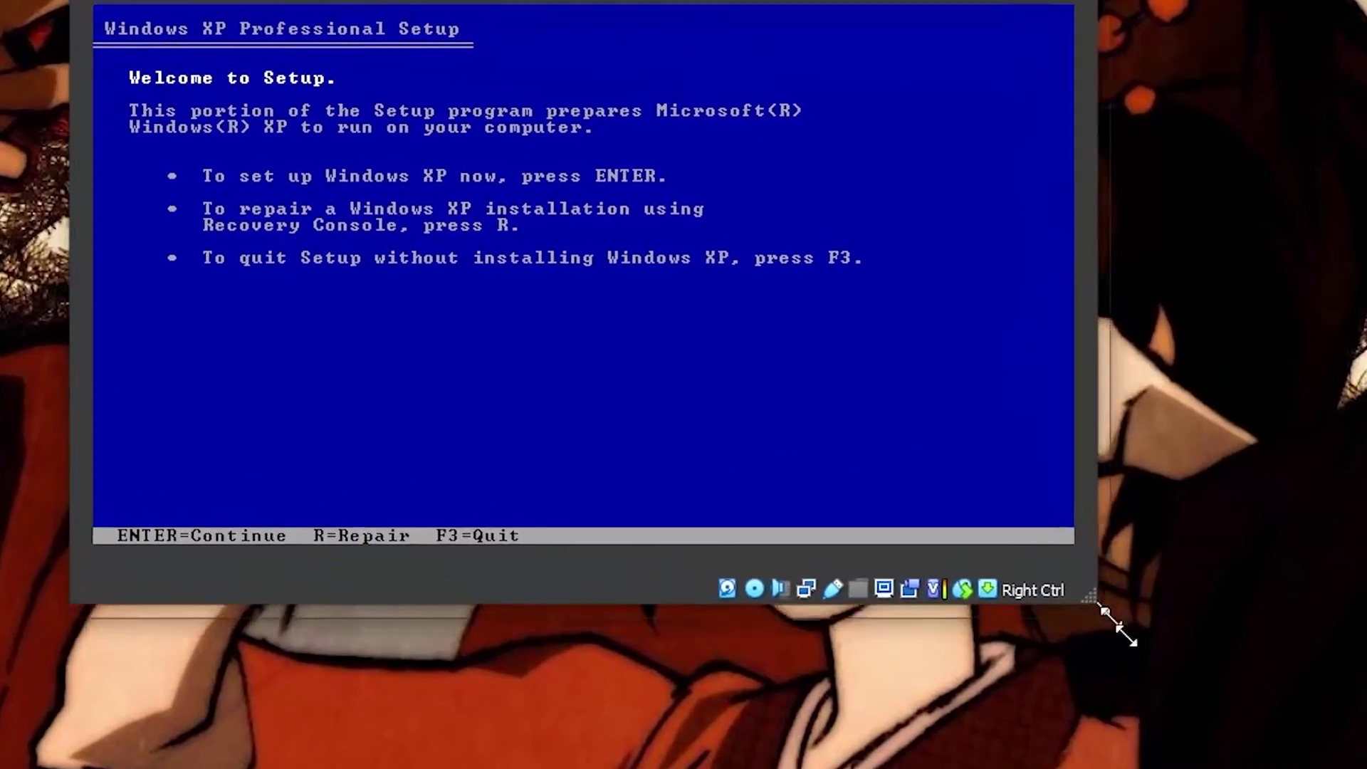
left_click_drag(1117, 625, 1172, 710)
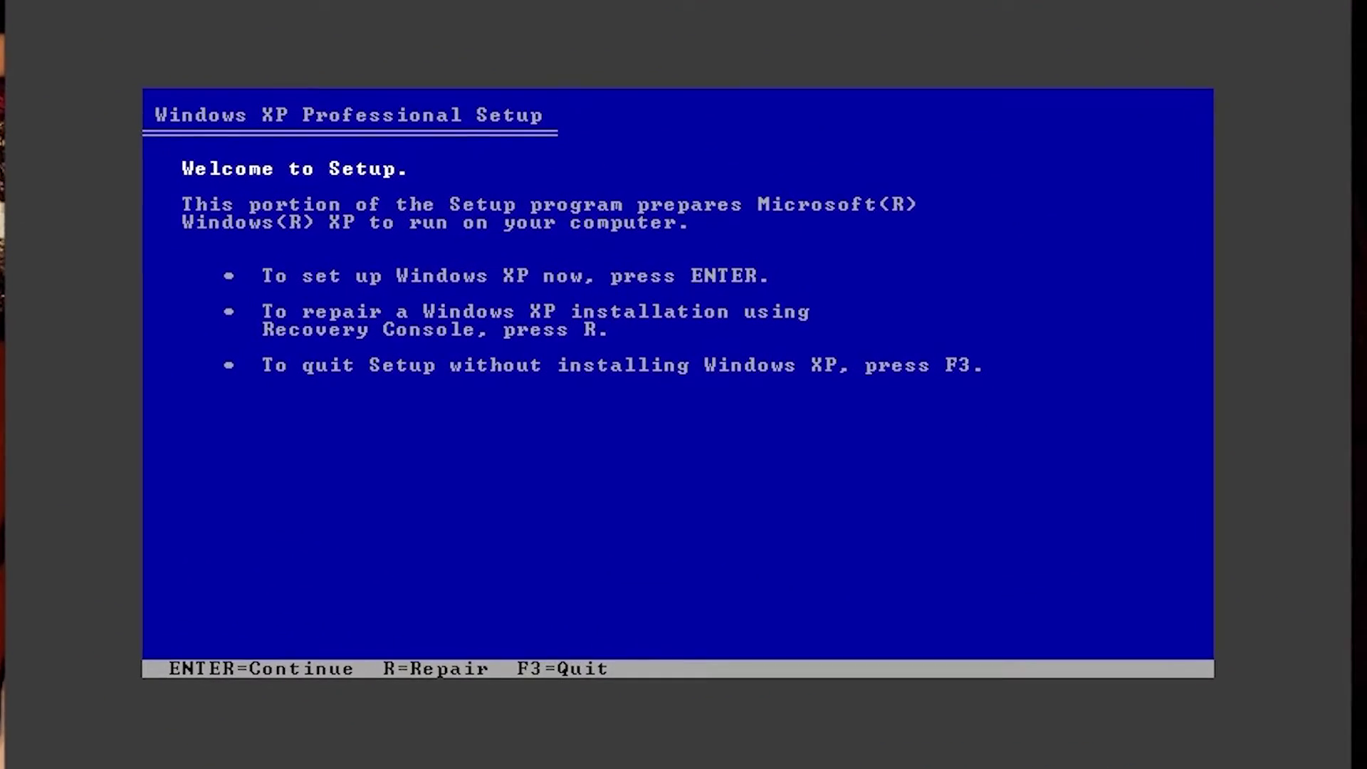
key("Return")
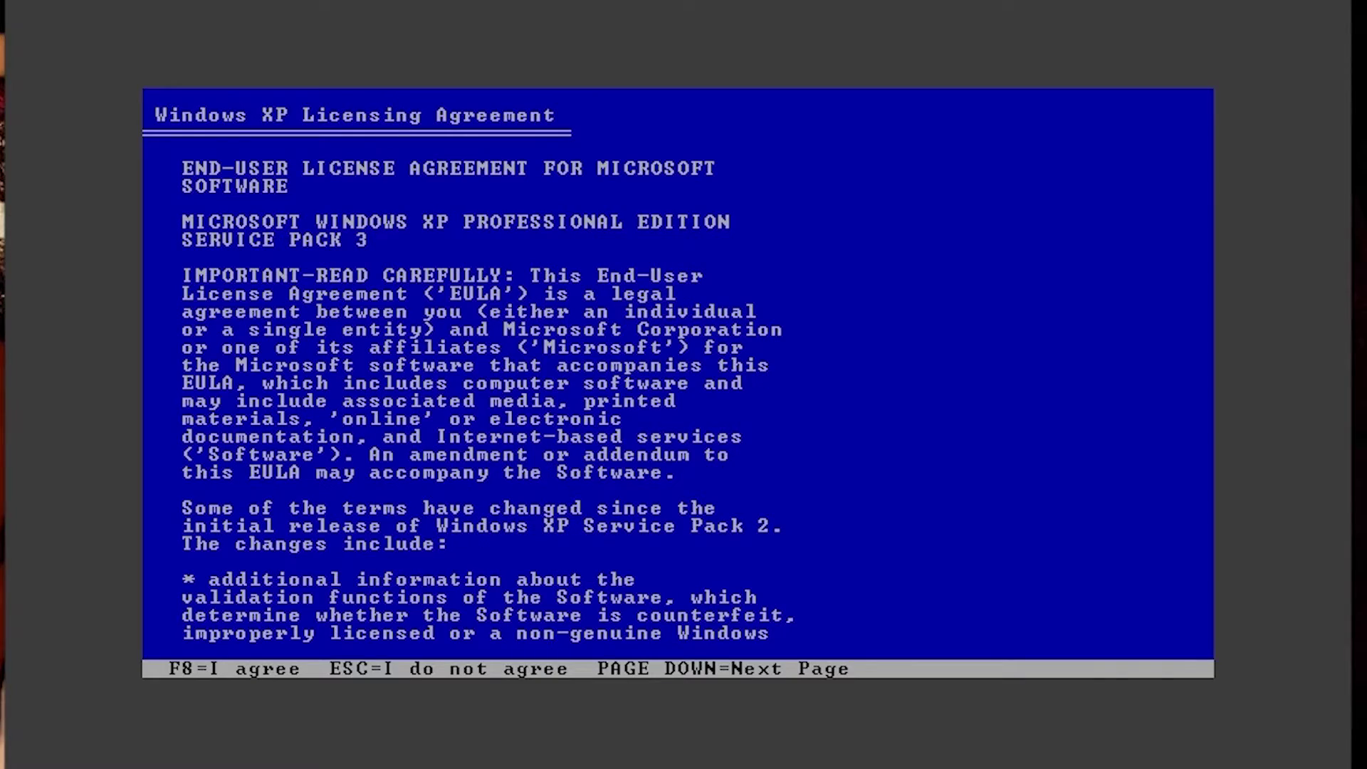
key("F8")
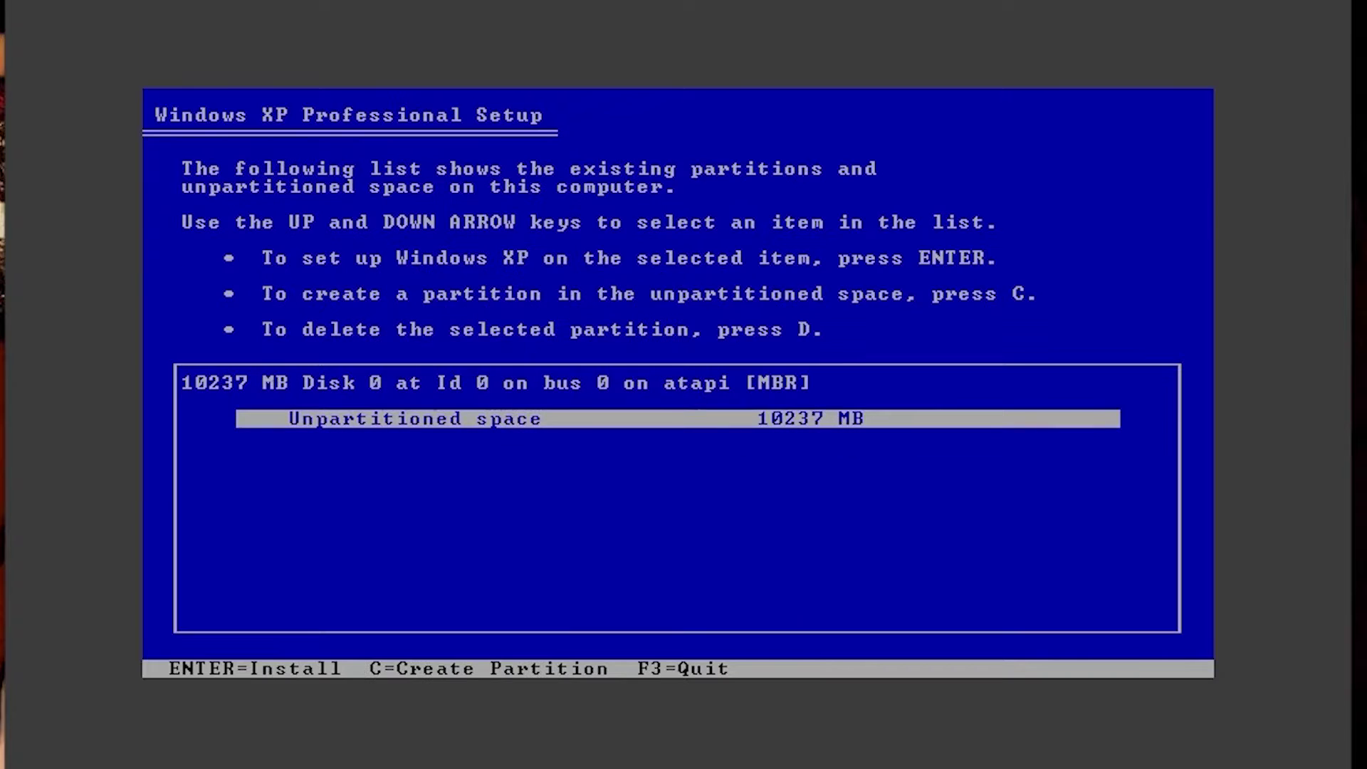
key("Return")
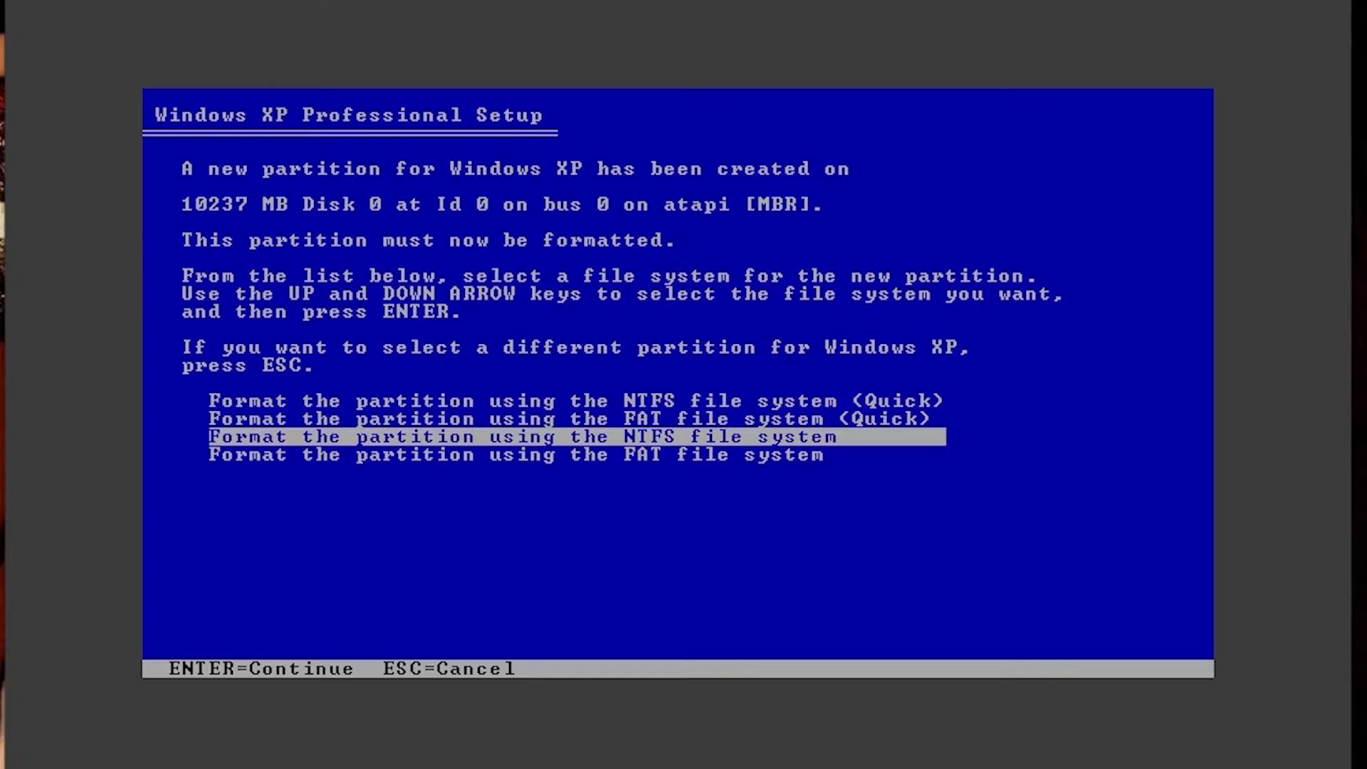
key("Return")
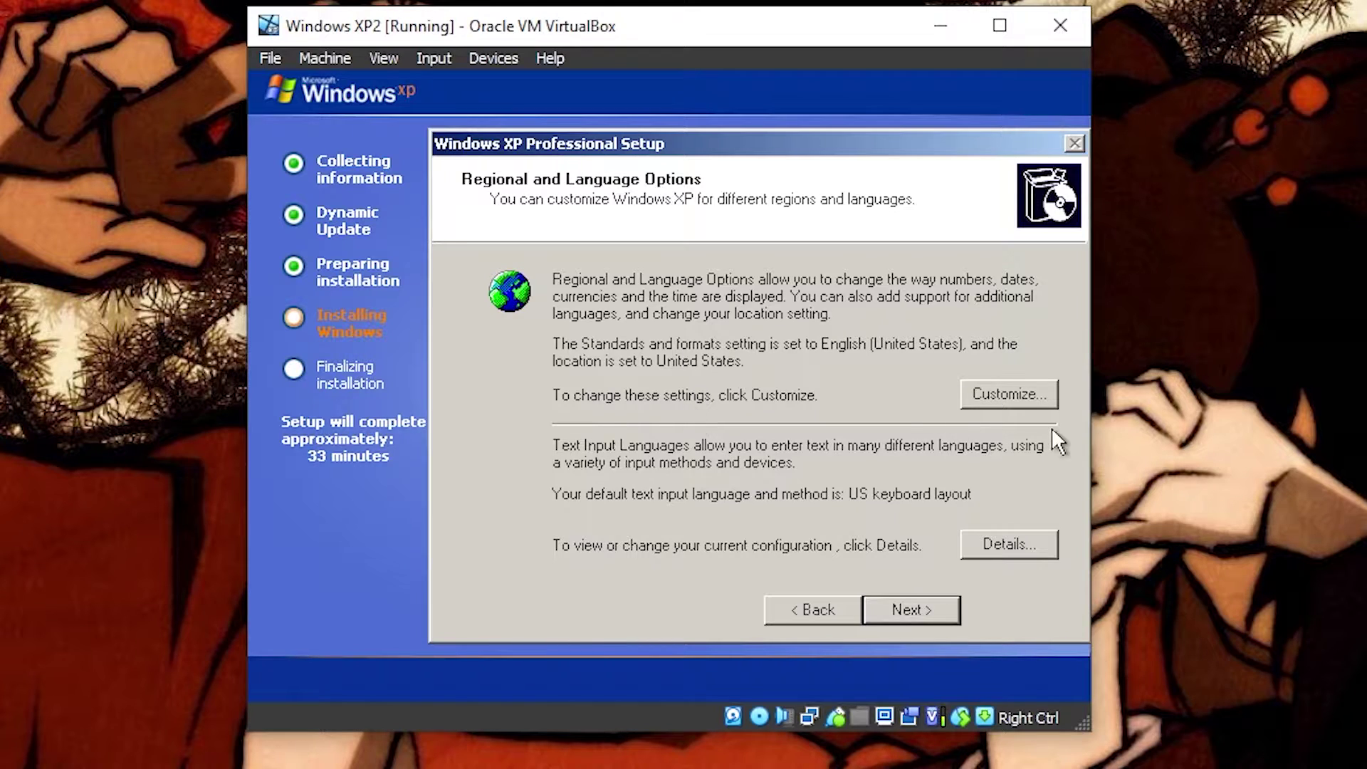
Step: Tick the East Asian and complex-script language options in the Languages tab and apply
left_click(1027, 398)
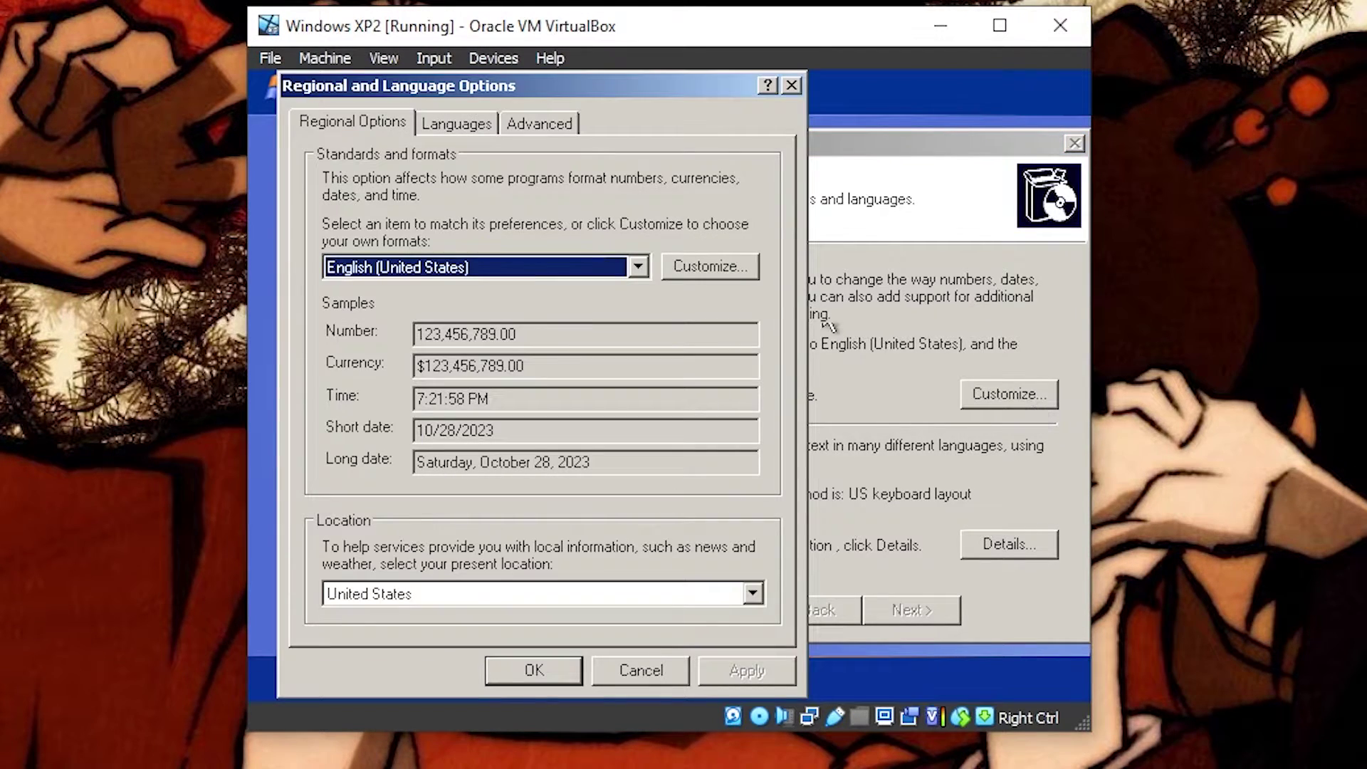
left_click(520, 127)
left_click(478, 122)
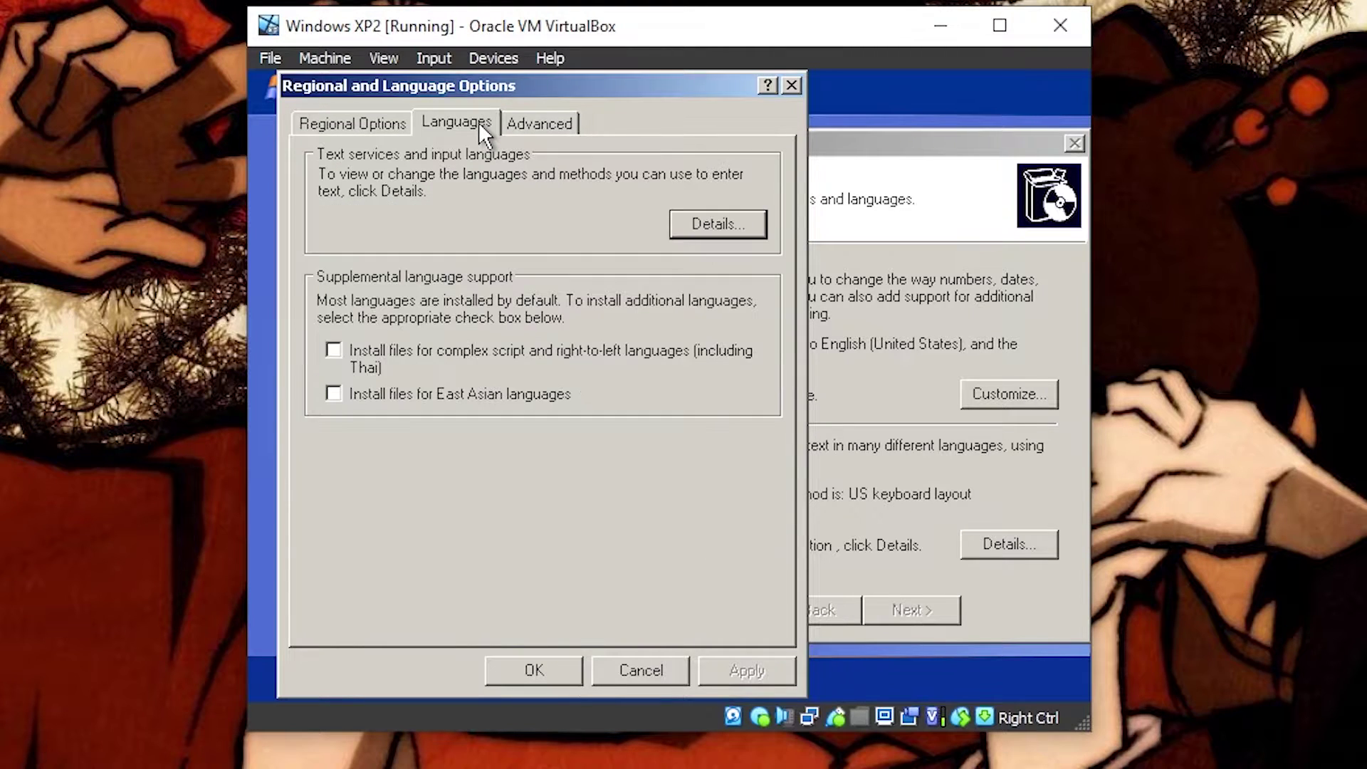
left_click(333, 394)
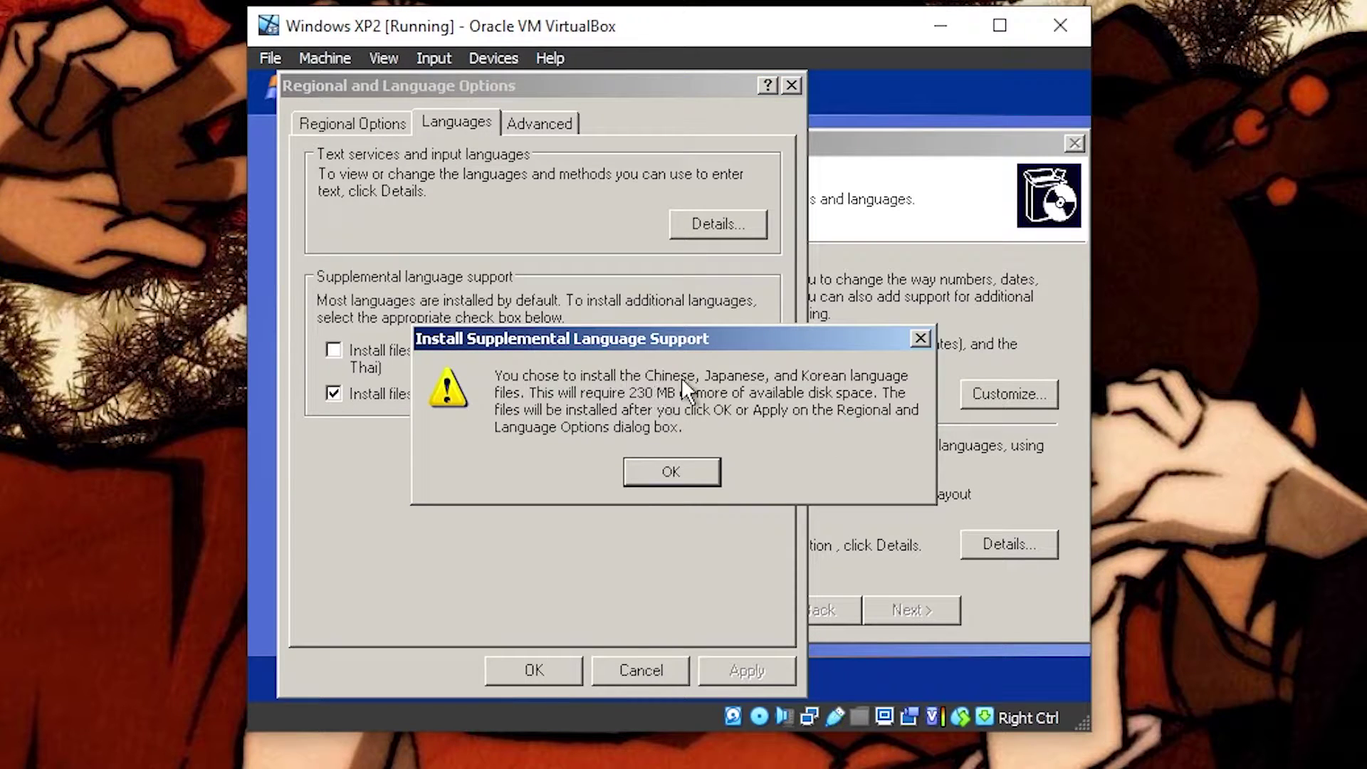
left_click(673, 471)
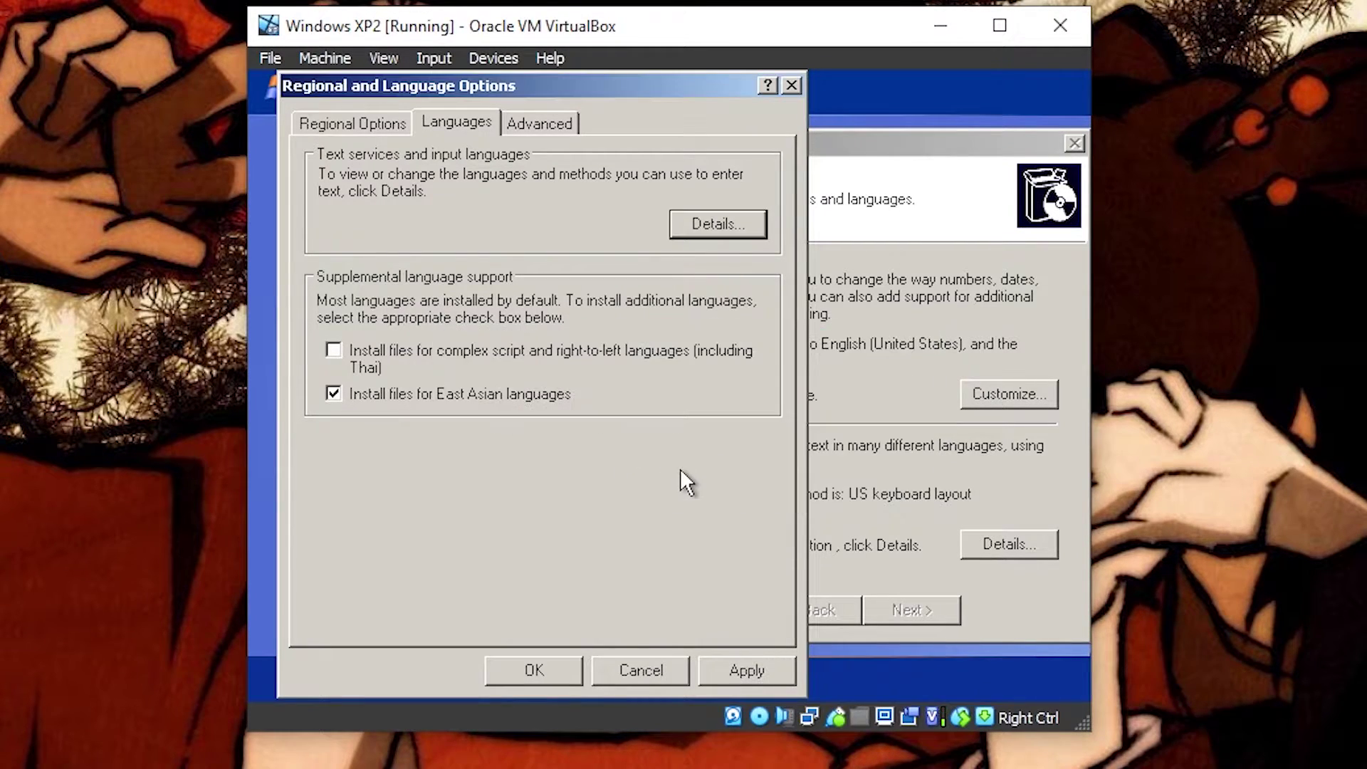
left_click(332, 350)
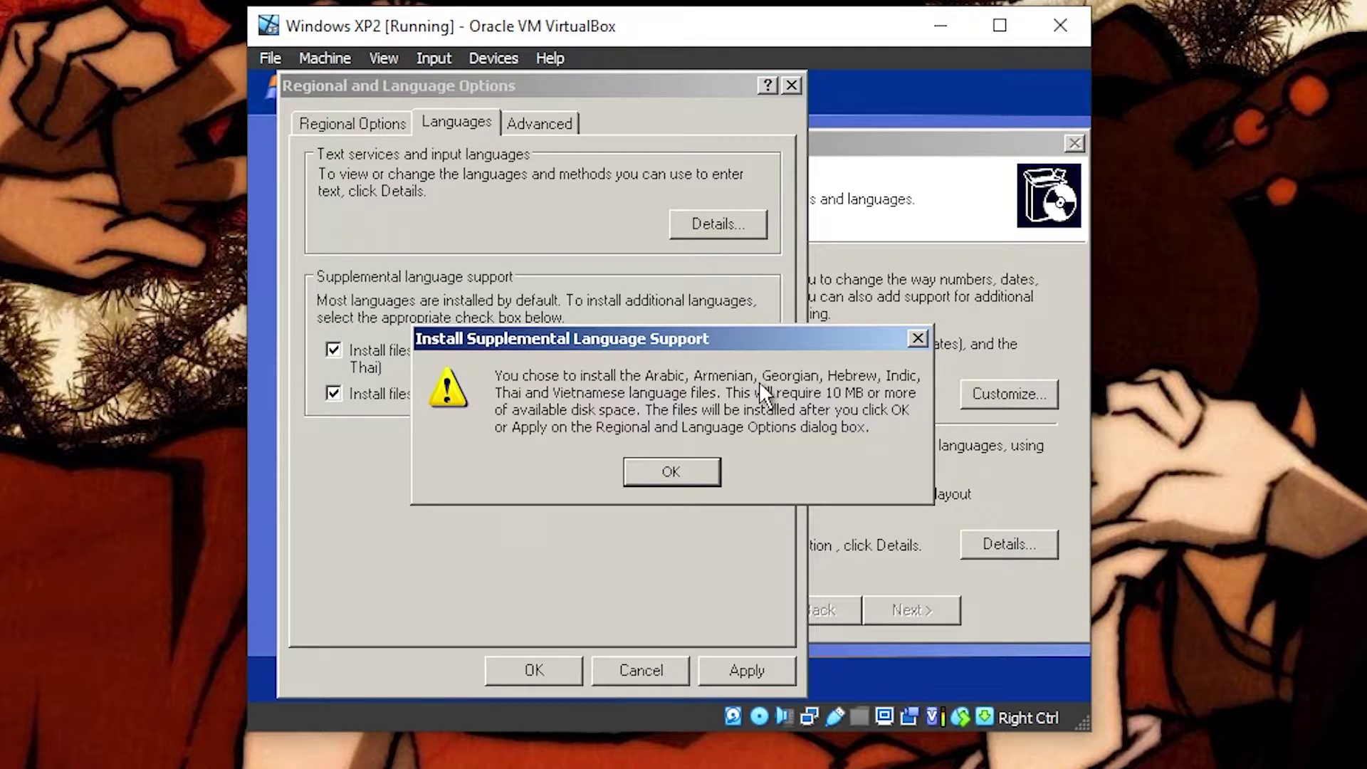
left_click(682, 471)
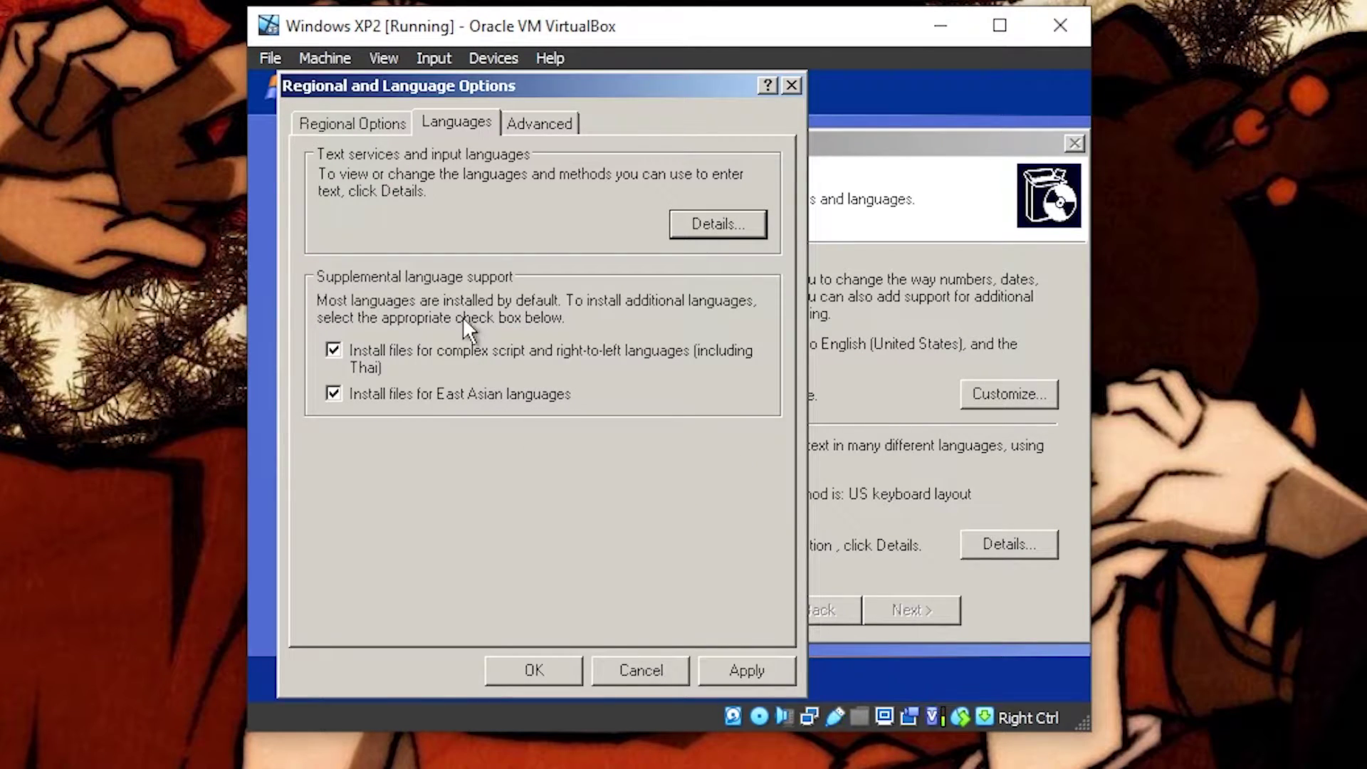
left_click(759, 673)
left_click(372, 123)
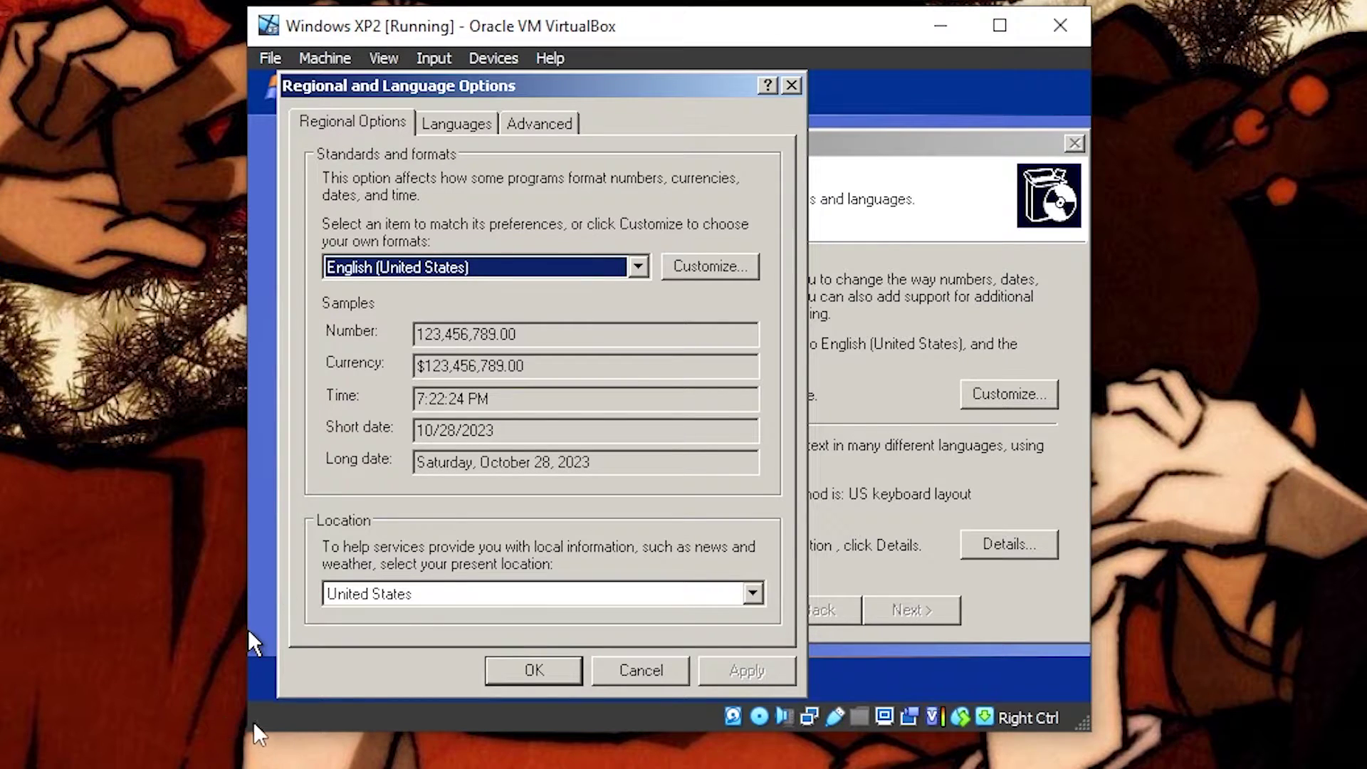
left_click_drag(242, 737, 114, 765)
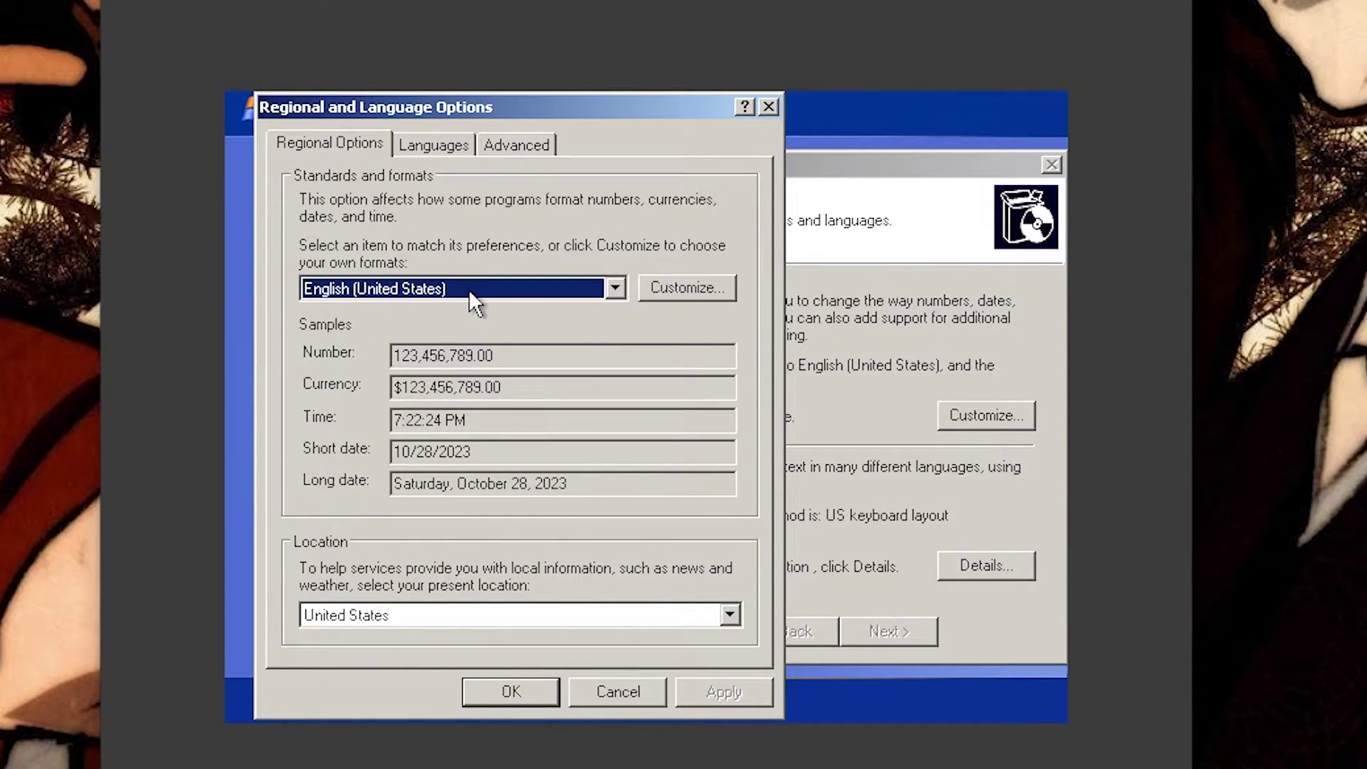
Step: Set standards and formats to Japanese in Regional Options
left_click(614, 288)
scroll(577, 385, "down", 6)
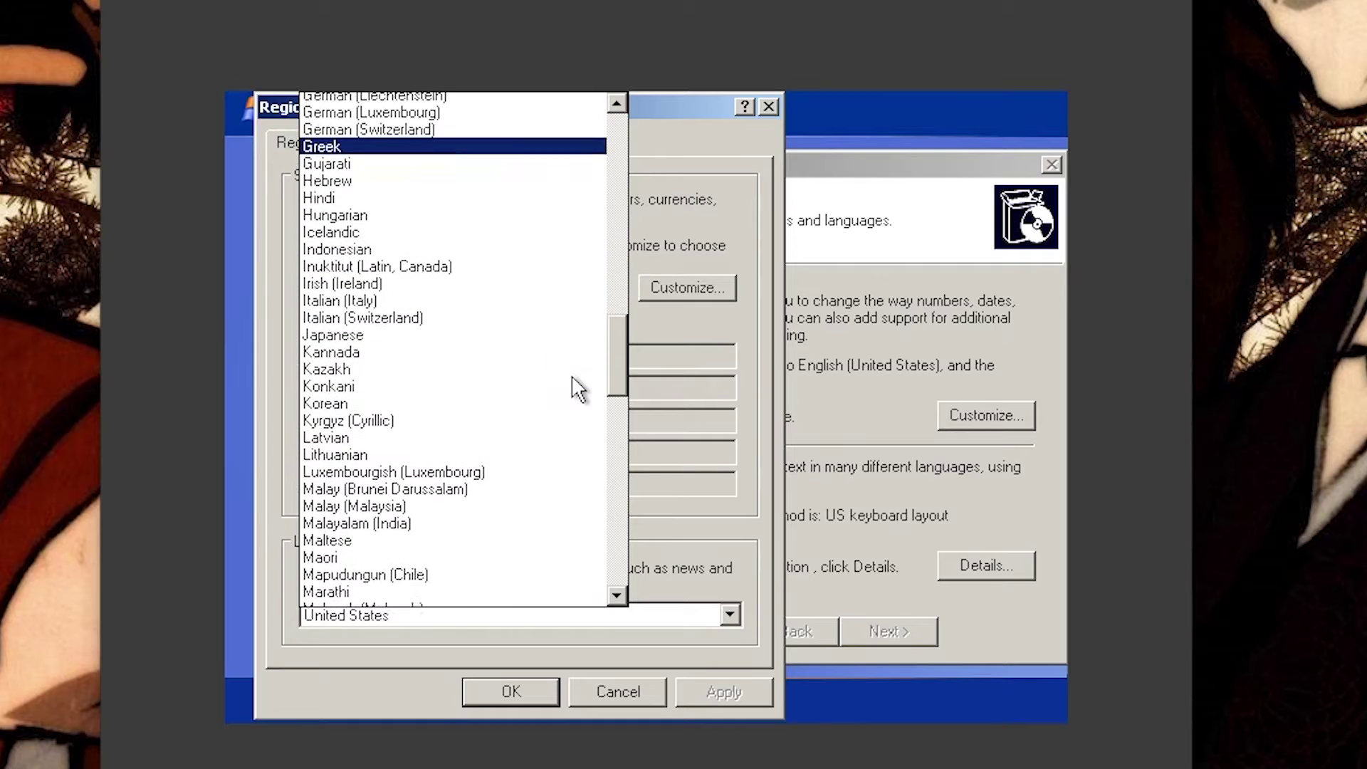
scroll(577, 388, "down", 6)
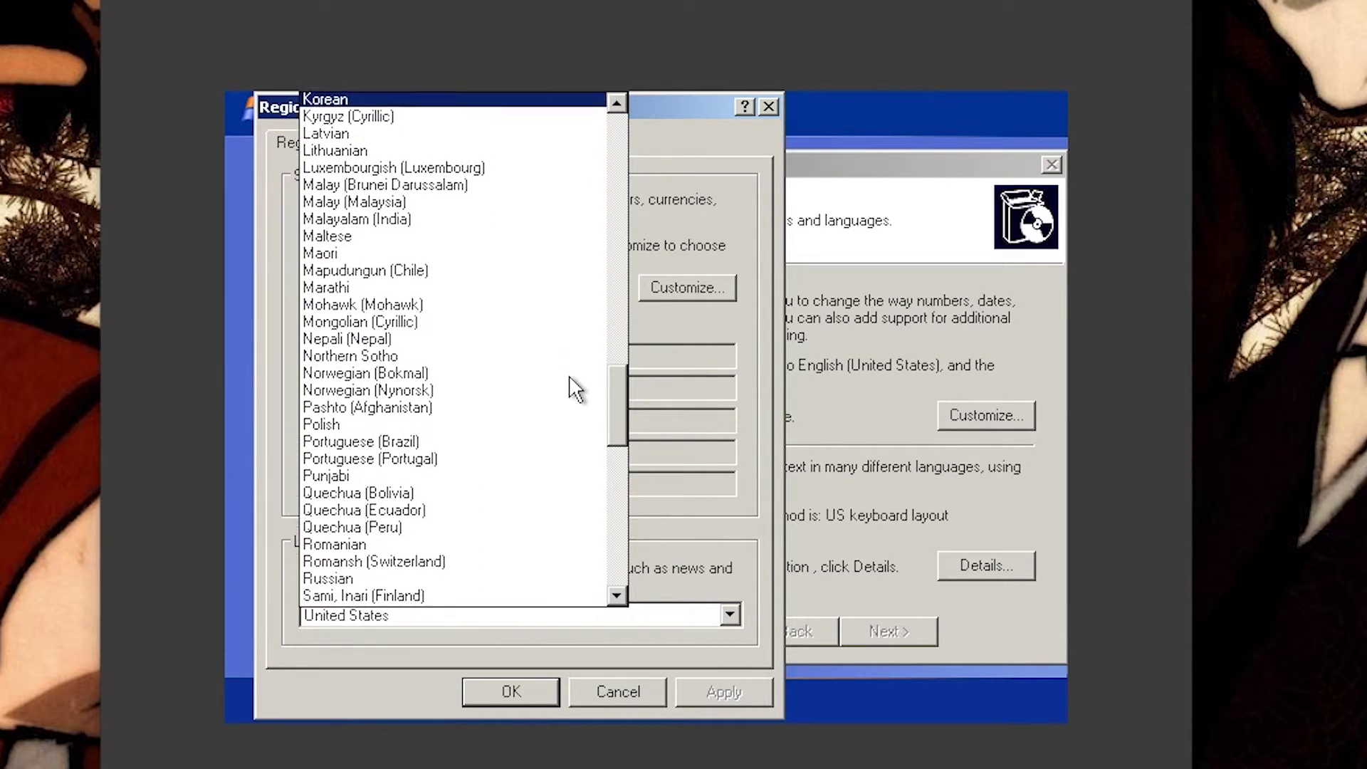
scroll(576, 388, "up", 5)
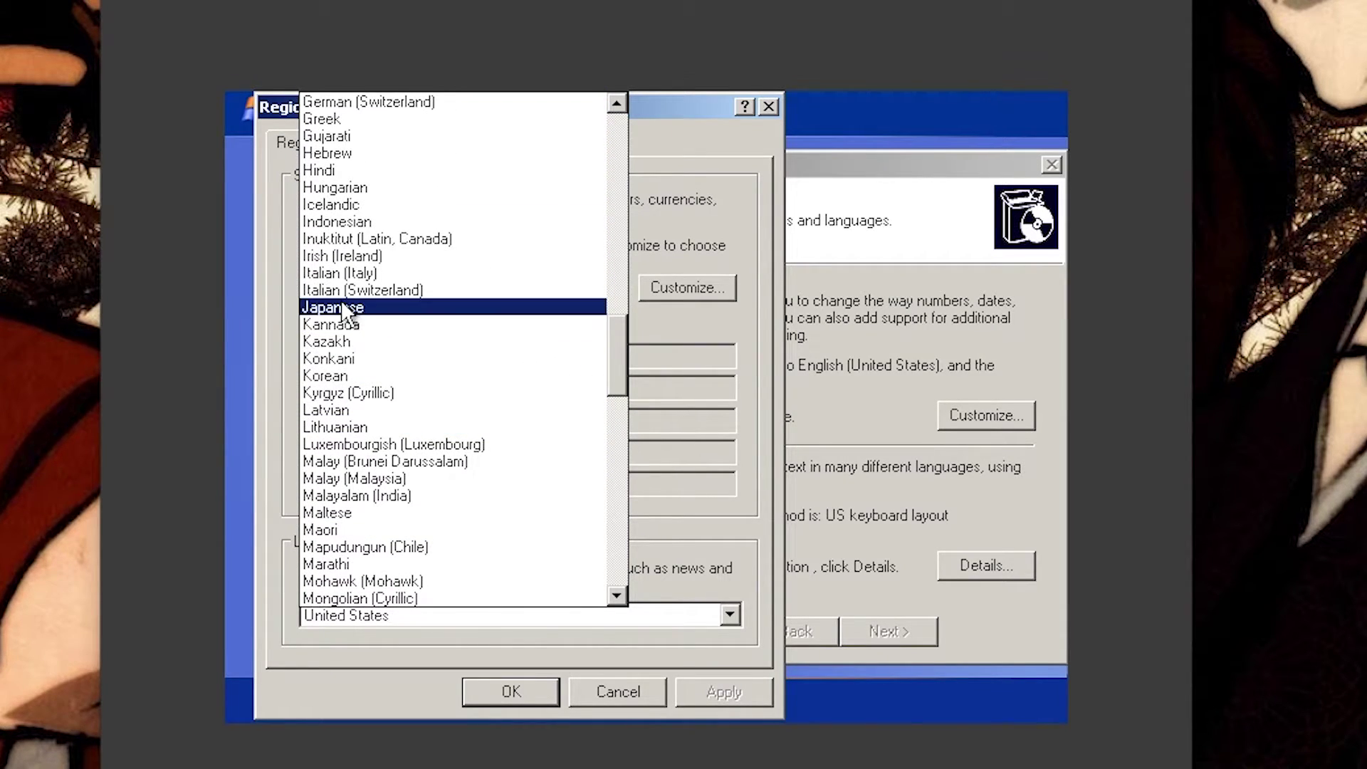
left_click(344, 308)
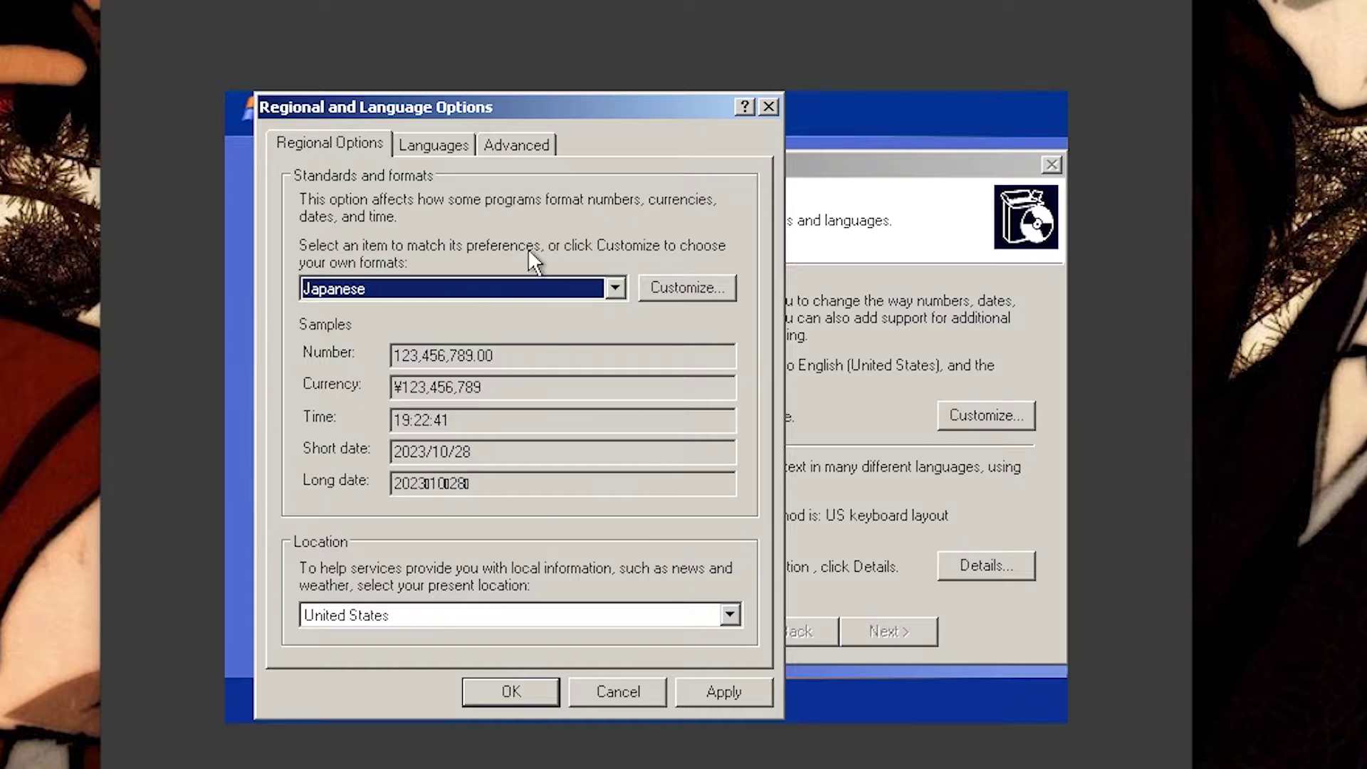
Step: Choose Japanese for non-Unicode programs on the Advanced tab, then apply and confirm
left_click(431, 145)
left_click(519, 150)
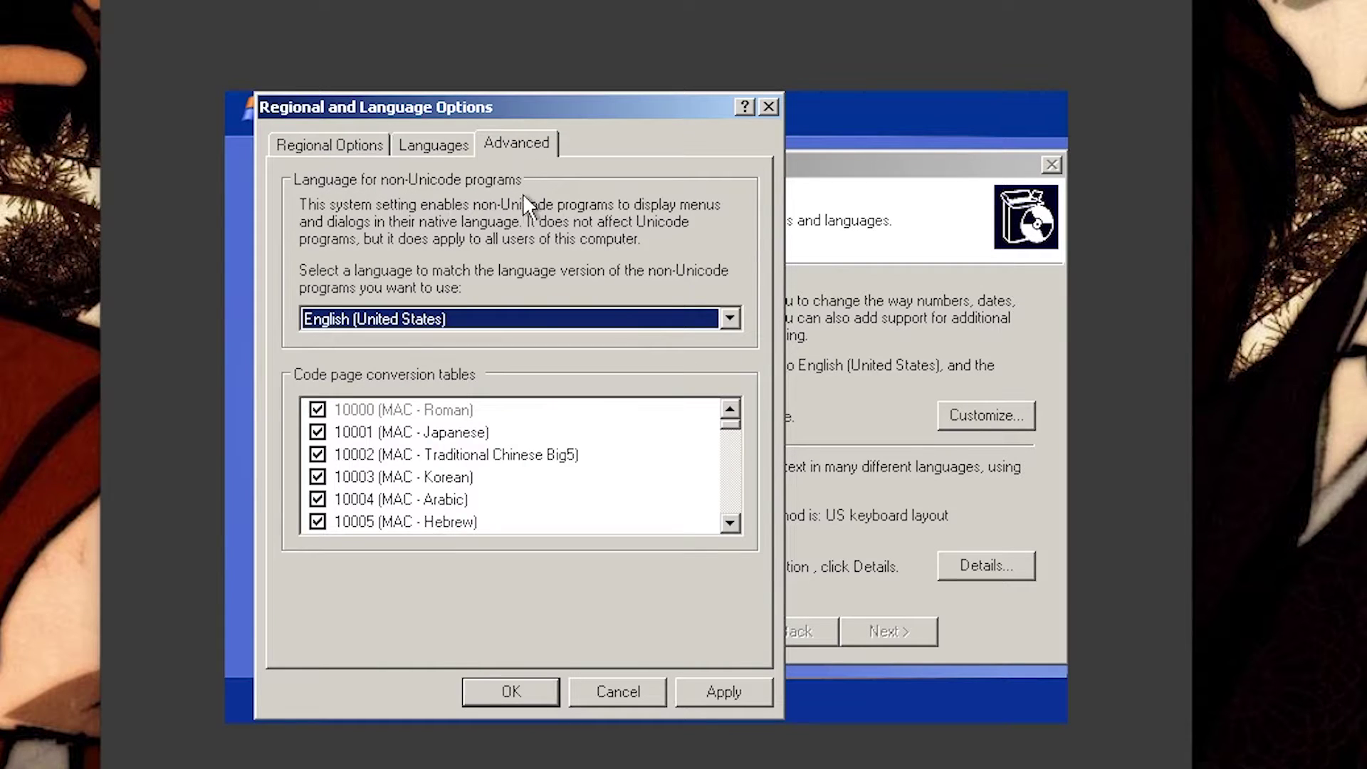
left_click(729, 318)
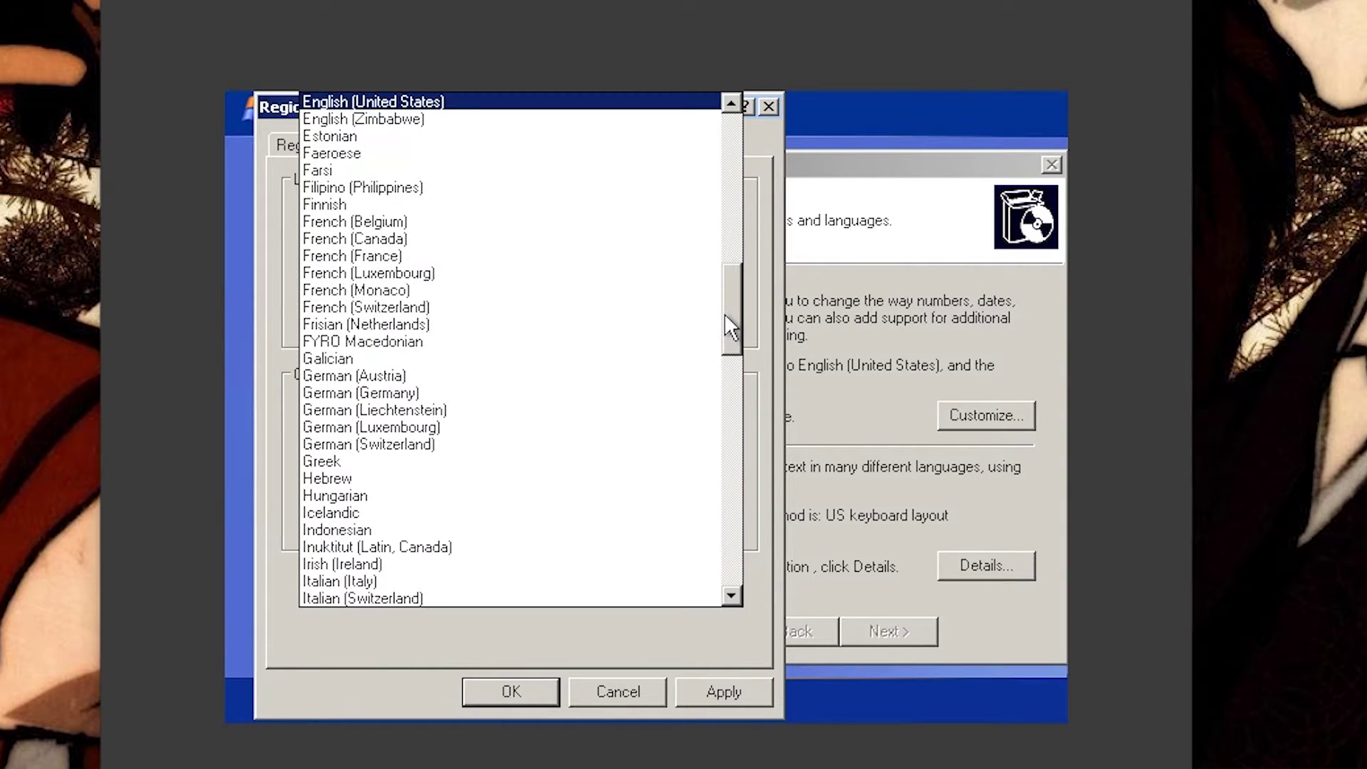
scroll(546, 396, "down", 3)
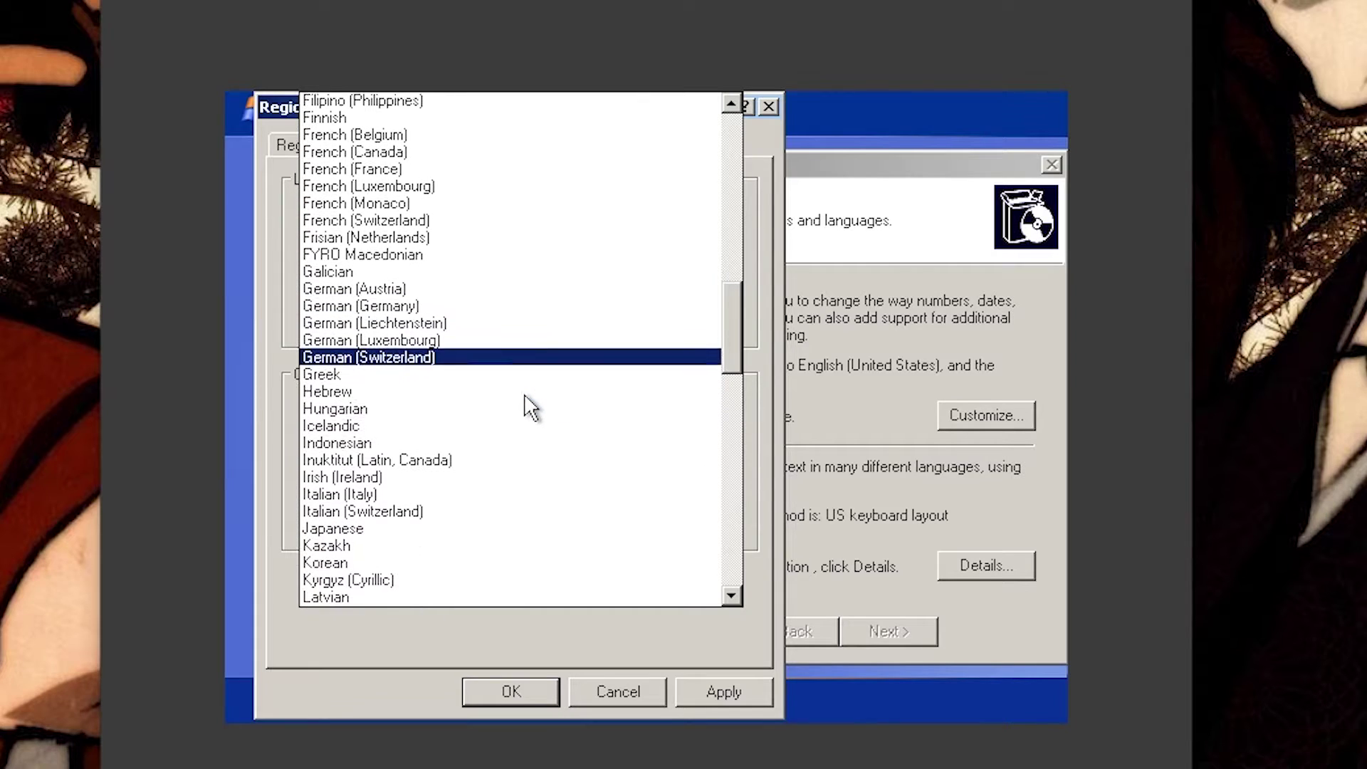
left_click(326, 460)
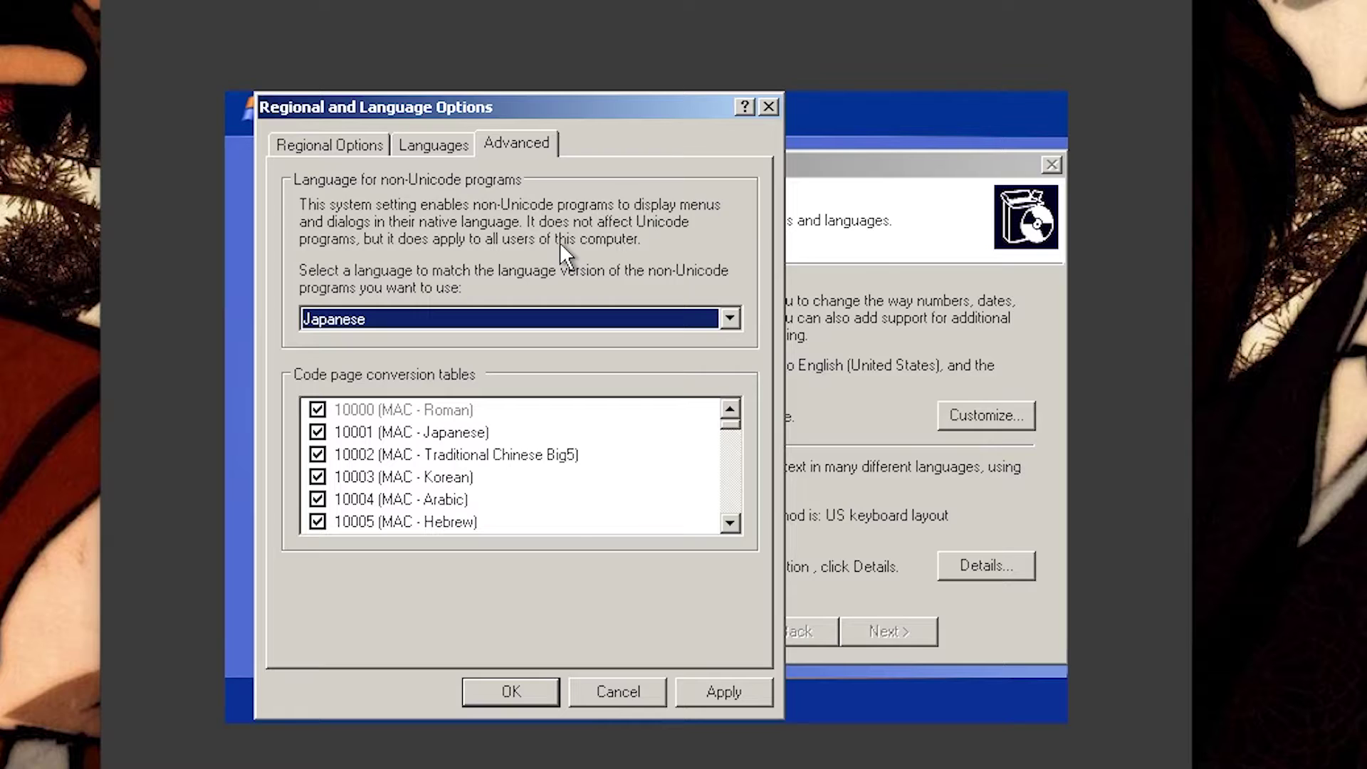
left_click(719, 691)
left_click(518, 692)
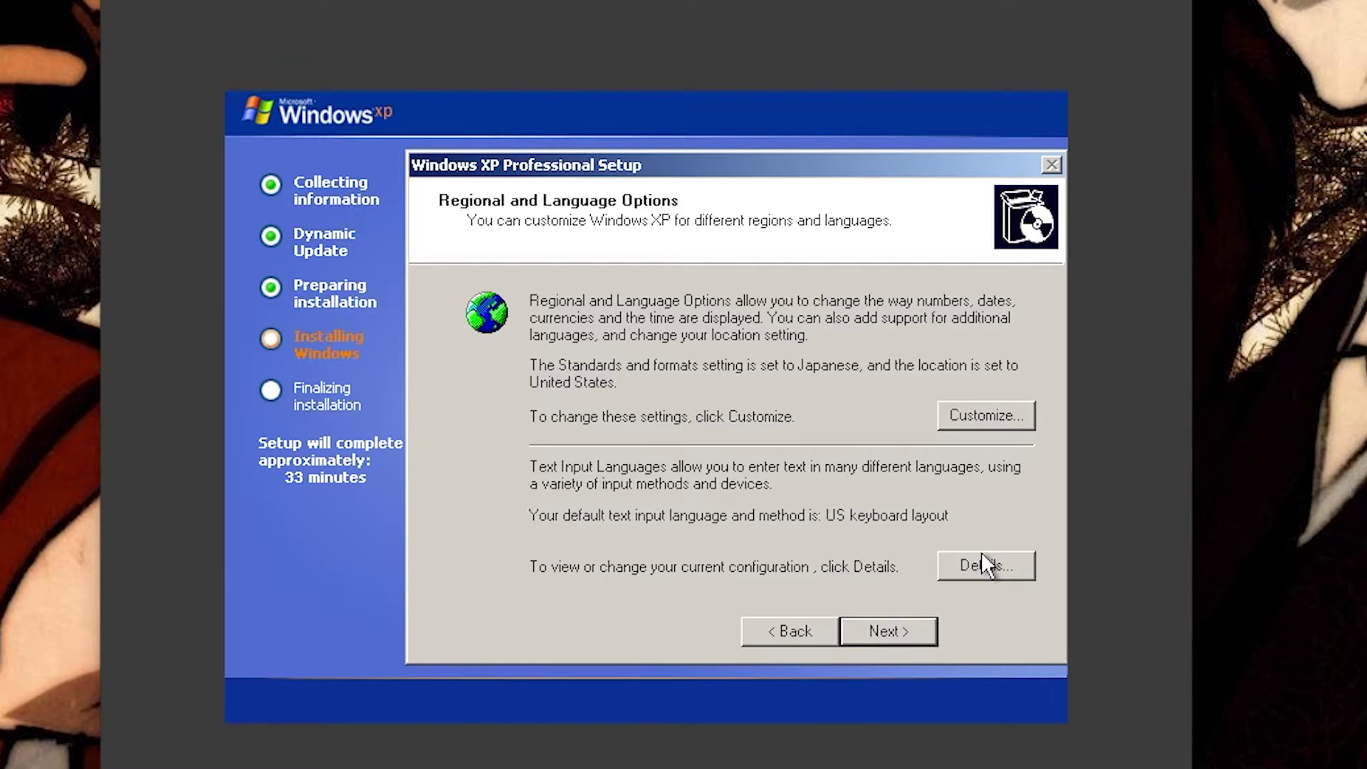
Step: Recheck the Japanese formats and non-Unicode settings in Regional Options
left_click(1002, 409)
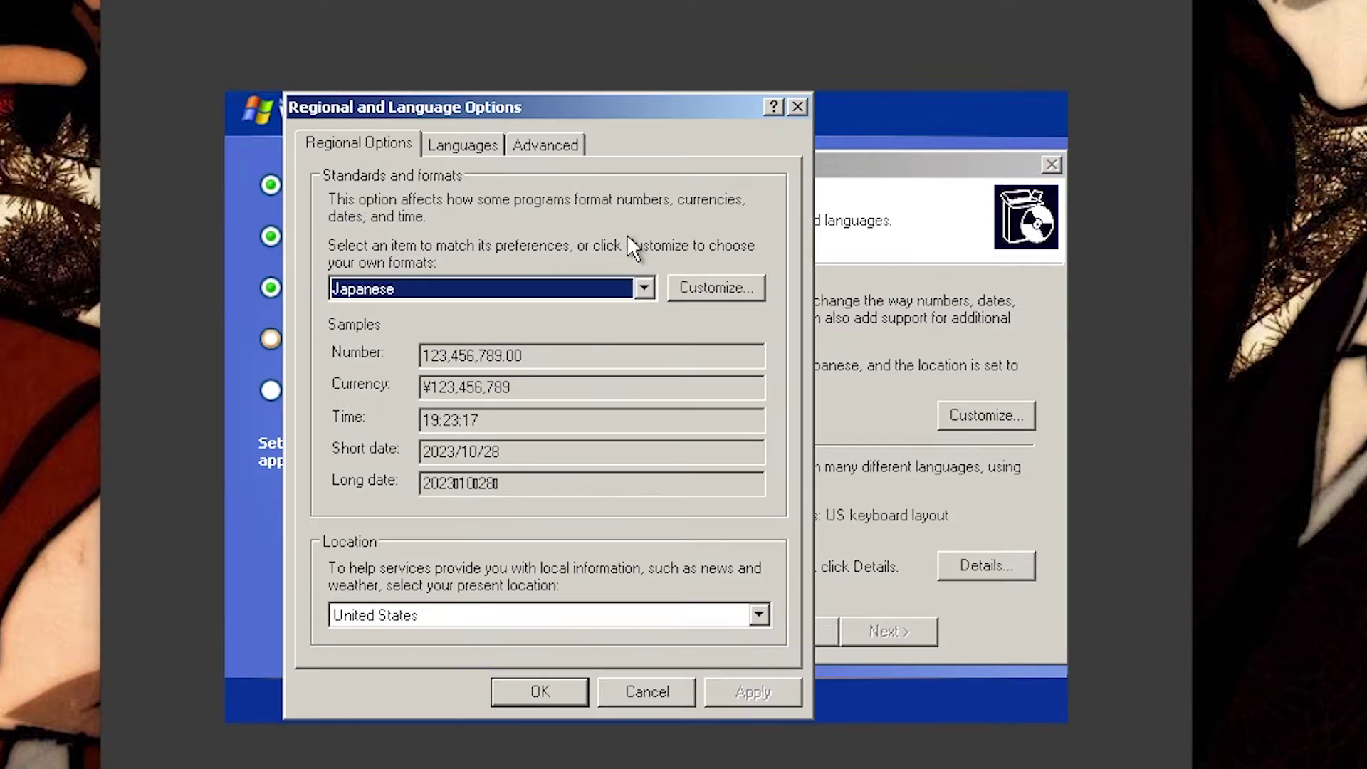
left_click(578, 148)
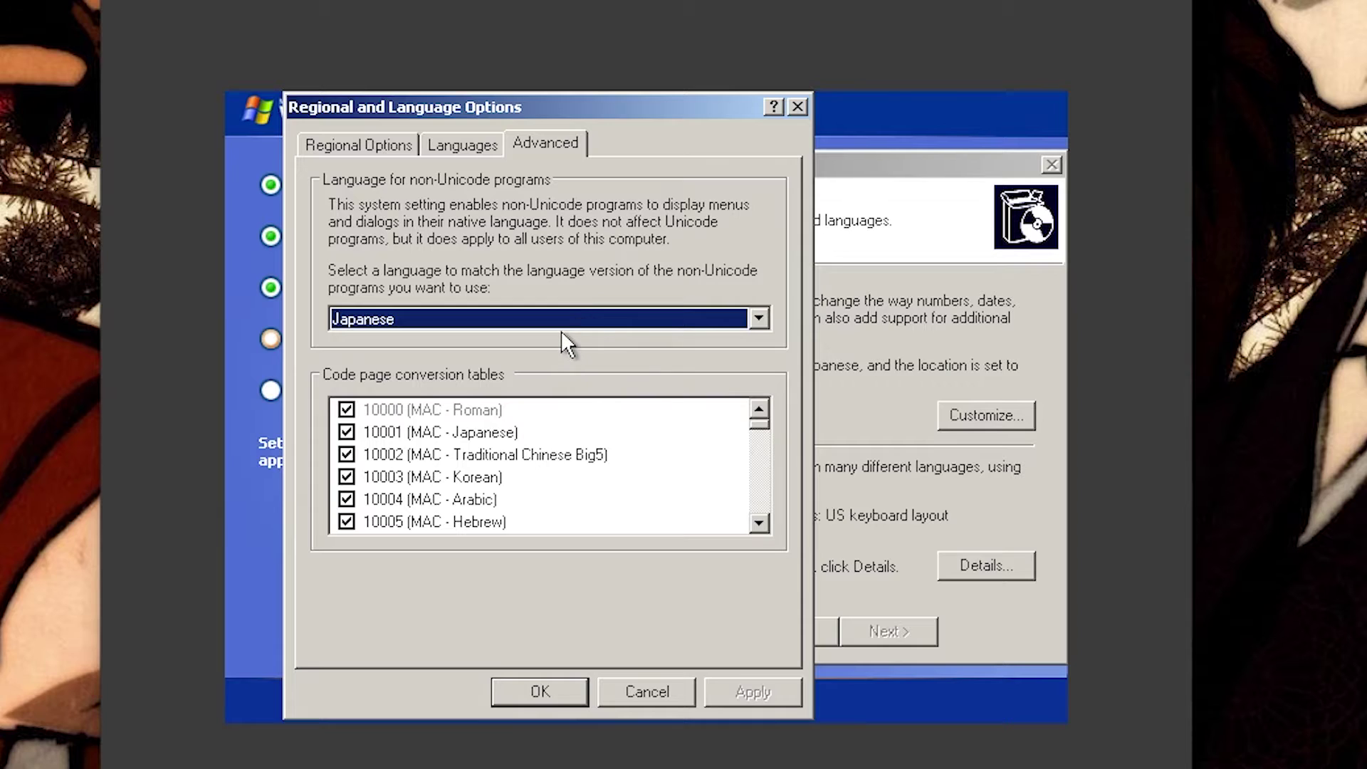
left_click(367, 142)
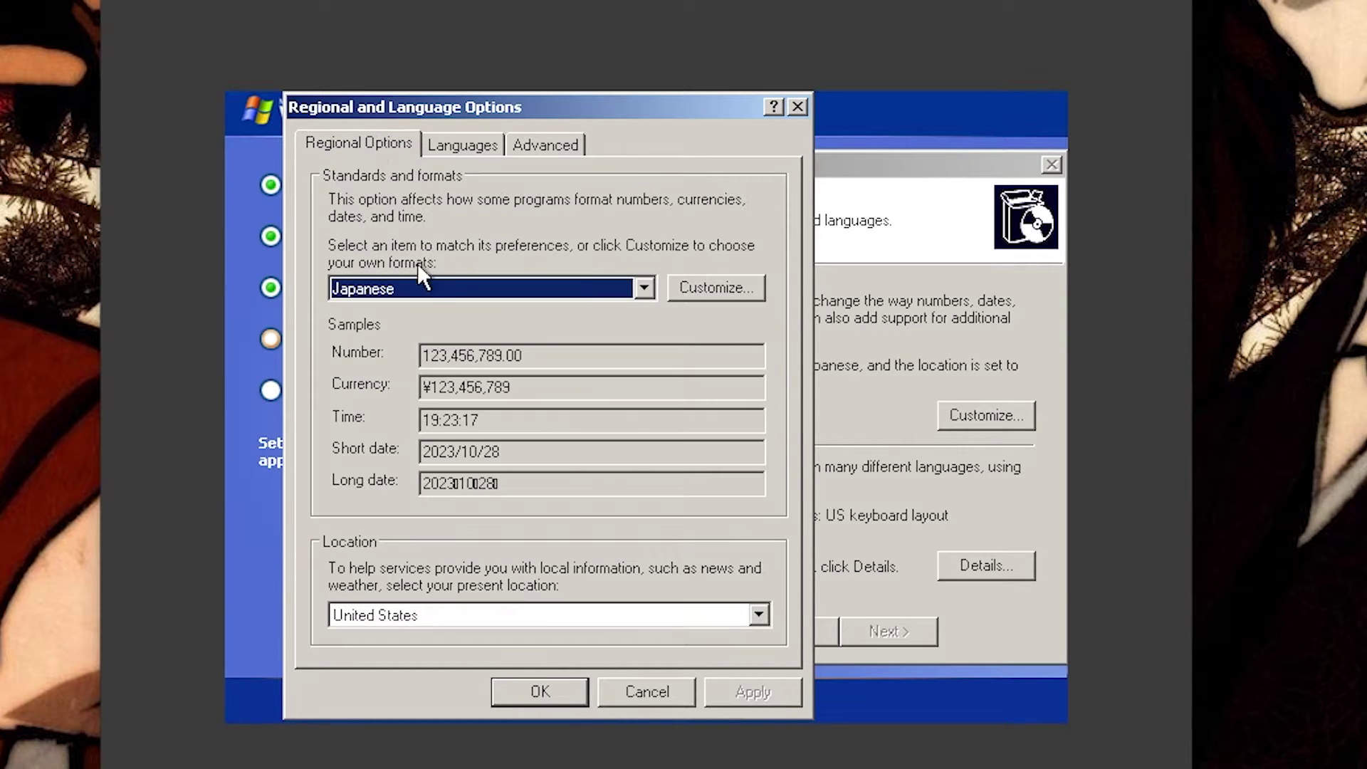
left_click(563, 689)
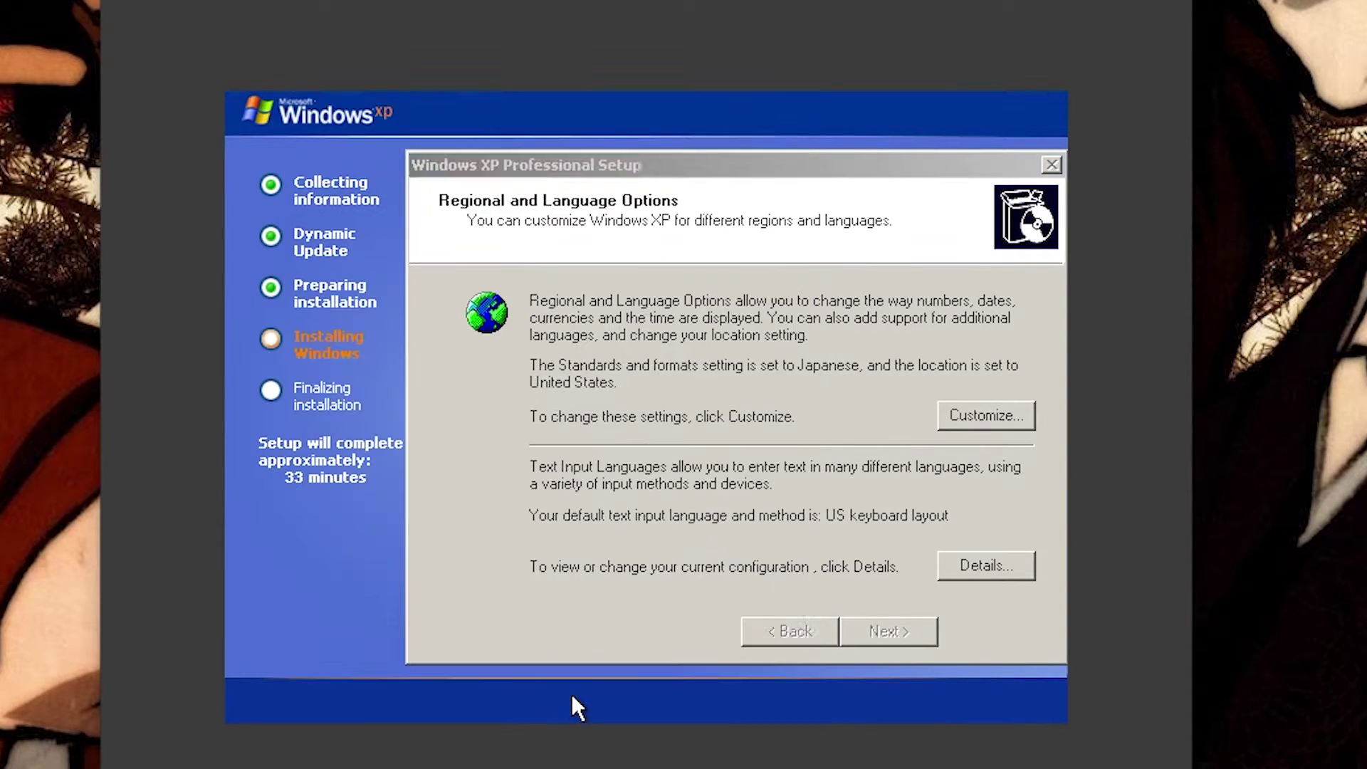
Step: Keep English (United States) - US as the default input language and confirm
left_click(1011, 568)
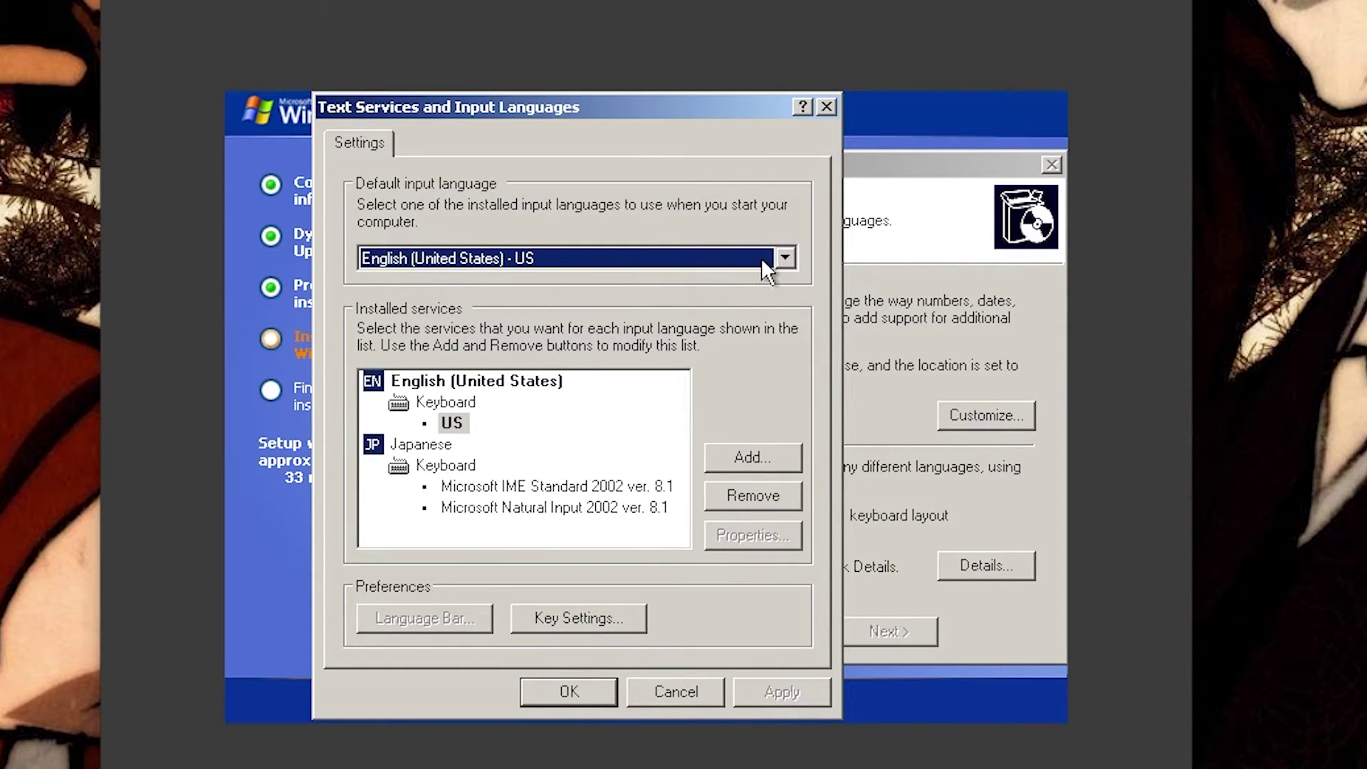
left_click(786, 259)
left_click(786, 260)
left_click(786, 261)
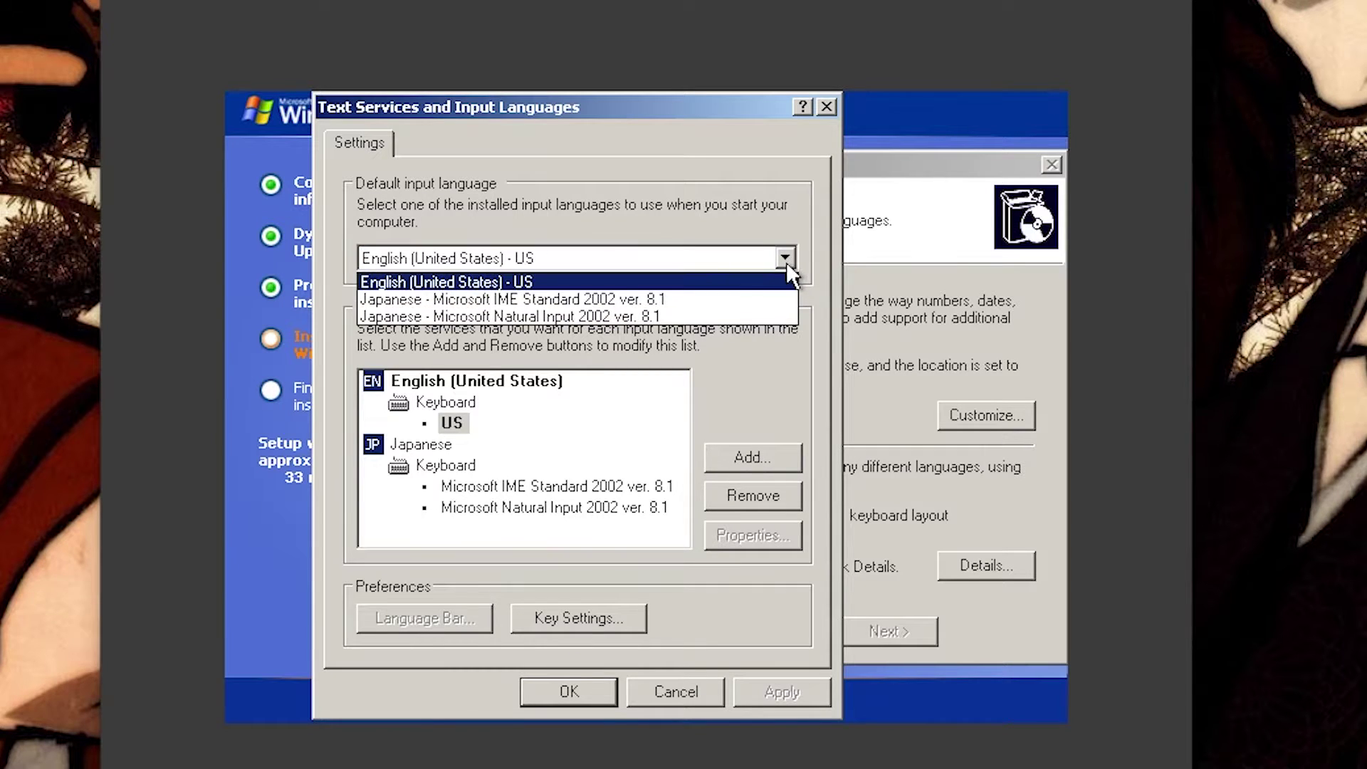
left_click(783, 257)
left_click(783, 257)
left_click(786, 259)
left_click(568, 687)
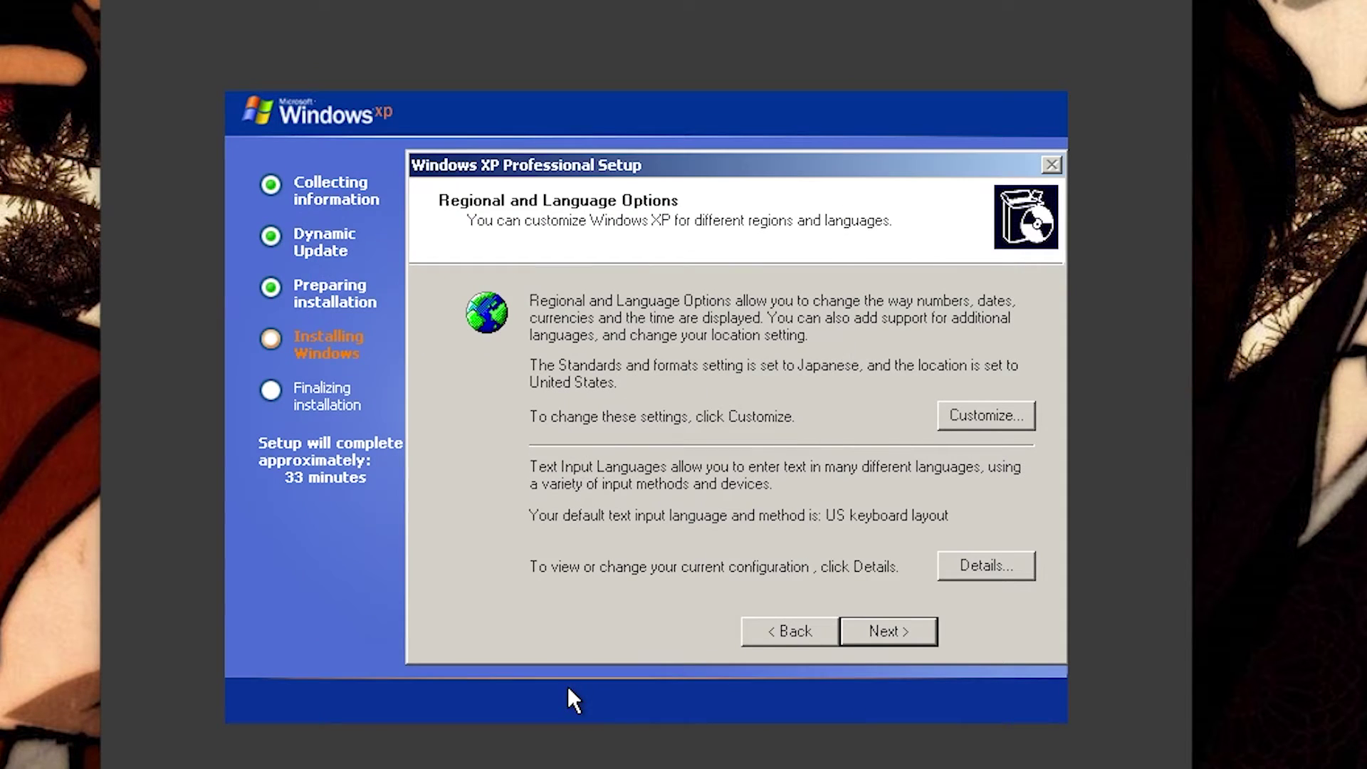
Step: Enter an owner name on Personalize Your Software, then type the product key groups
left_click(875, 641)
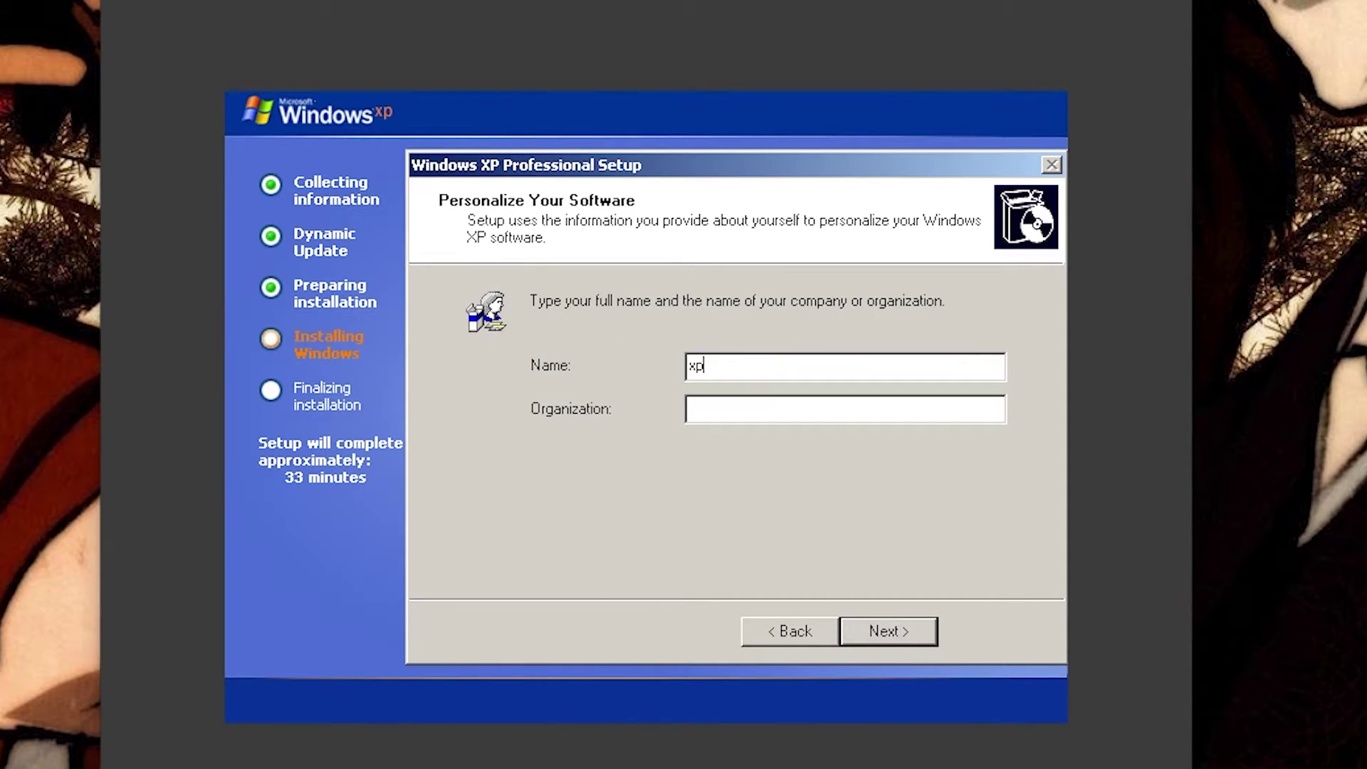
type("xpp")
left_click(885, 629)
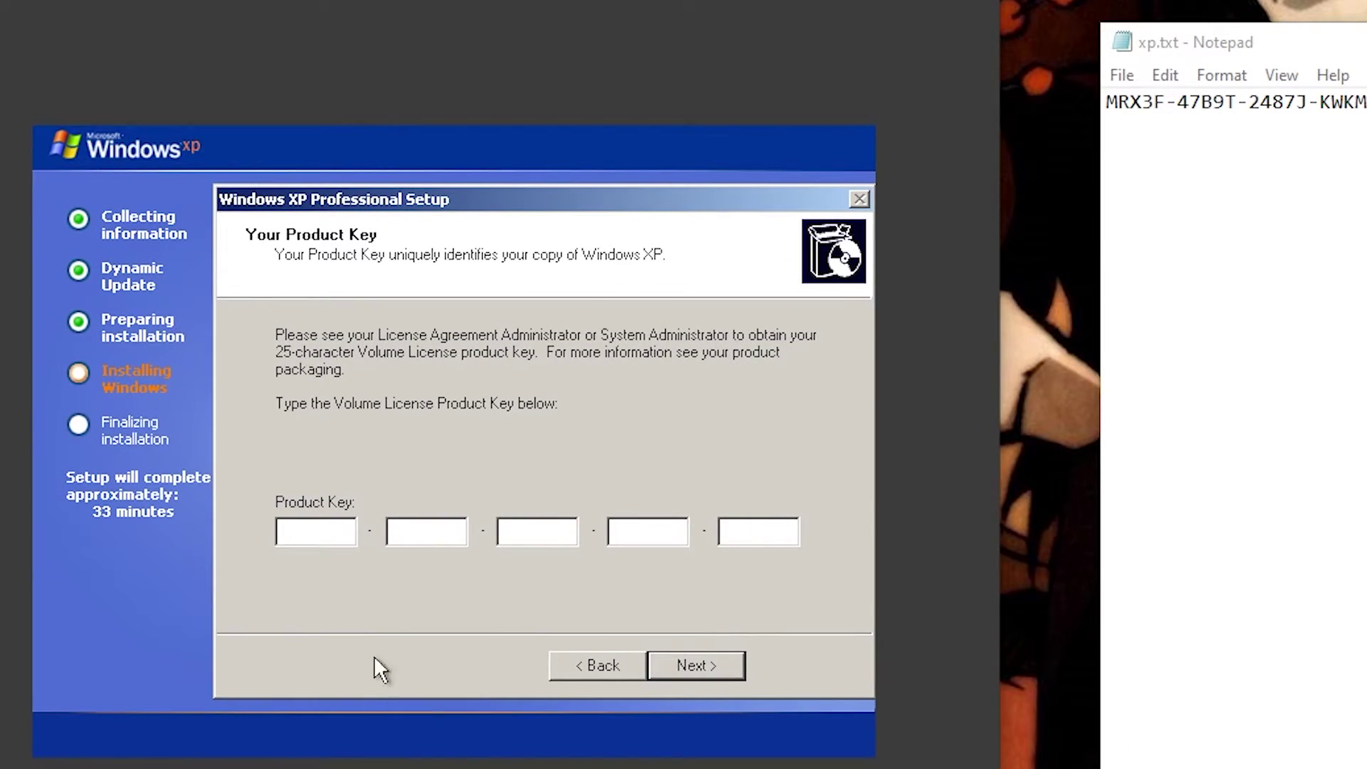
type("M")
type("47B9T")
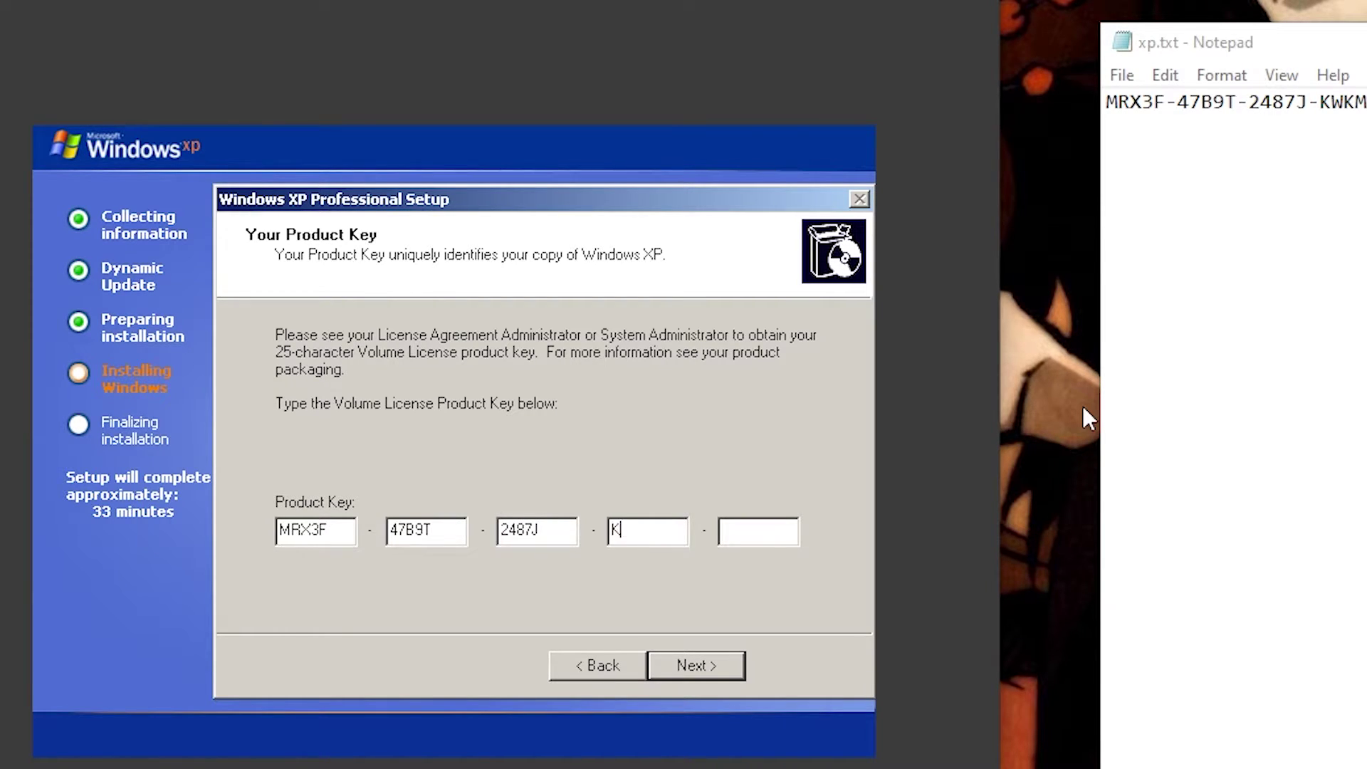
type("KWKMF")
Step: Accept the default computer name, date and time zone, typical networking and workgroup
left_click(696, 665)
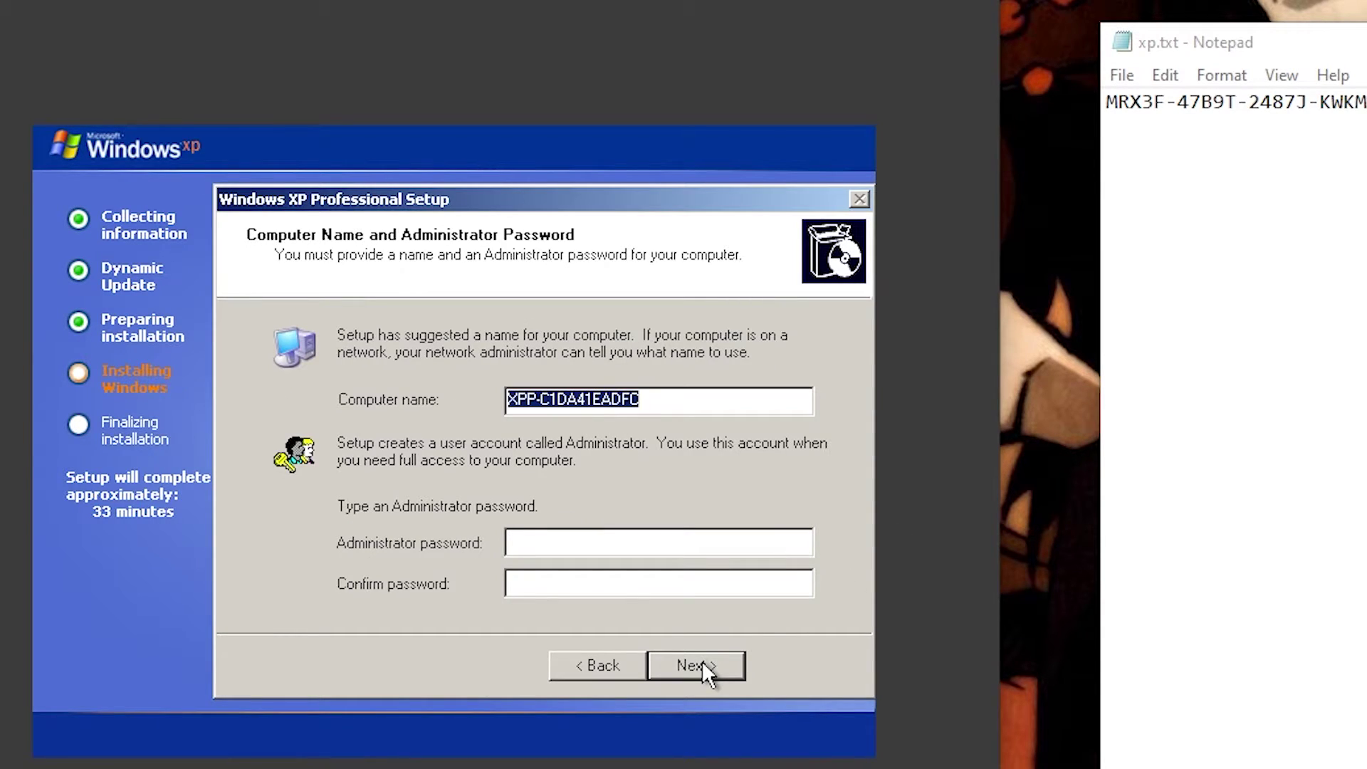
left_click(702, 663)
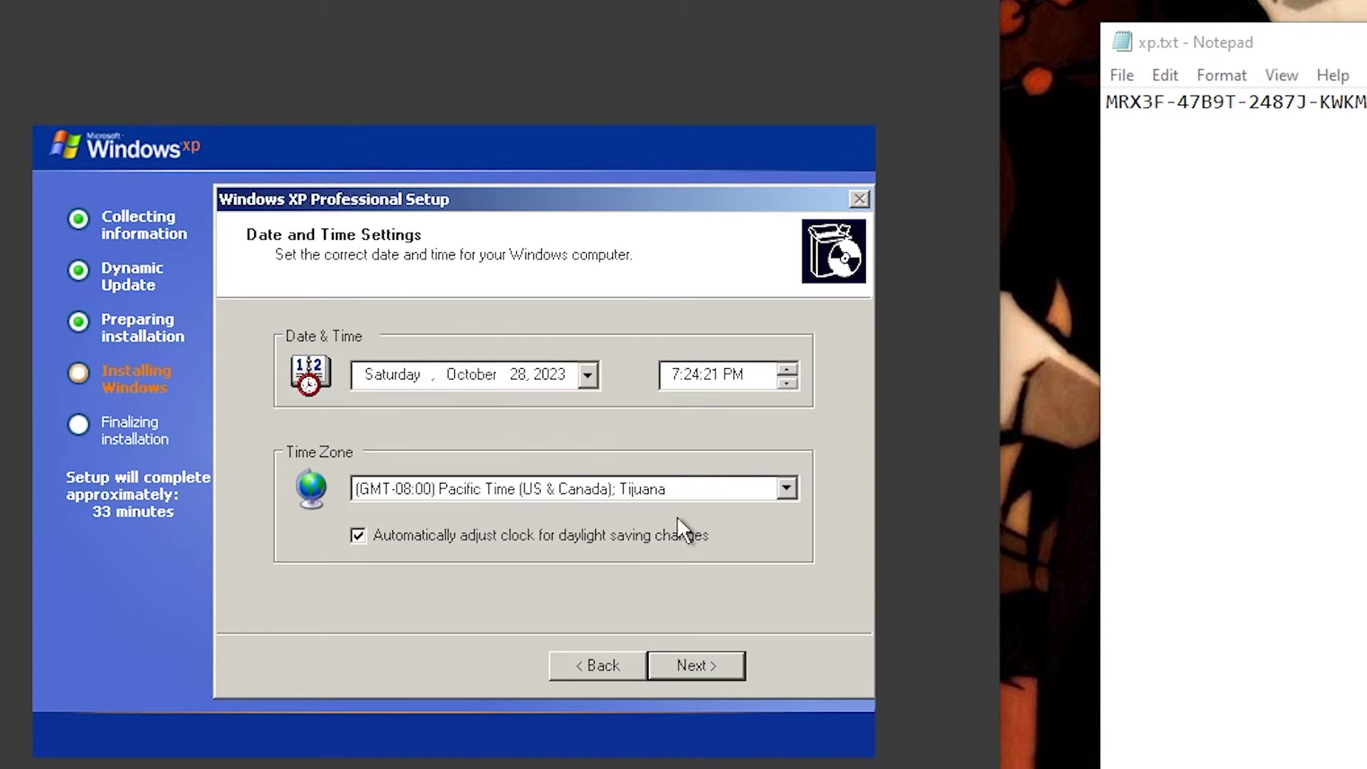
left_click(720, 668)
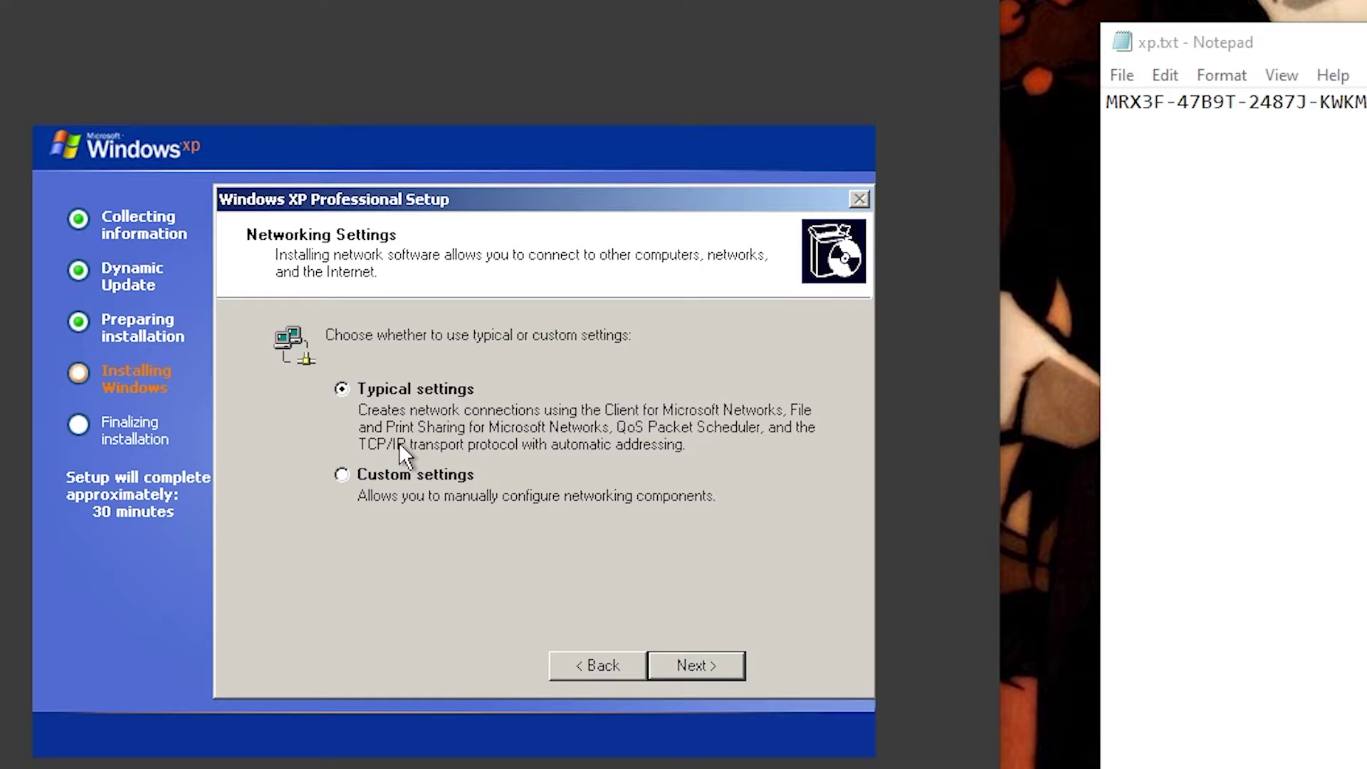
left_click(710, 659)
left_click(711, 659)
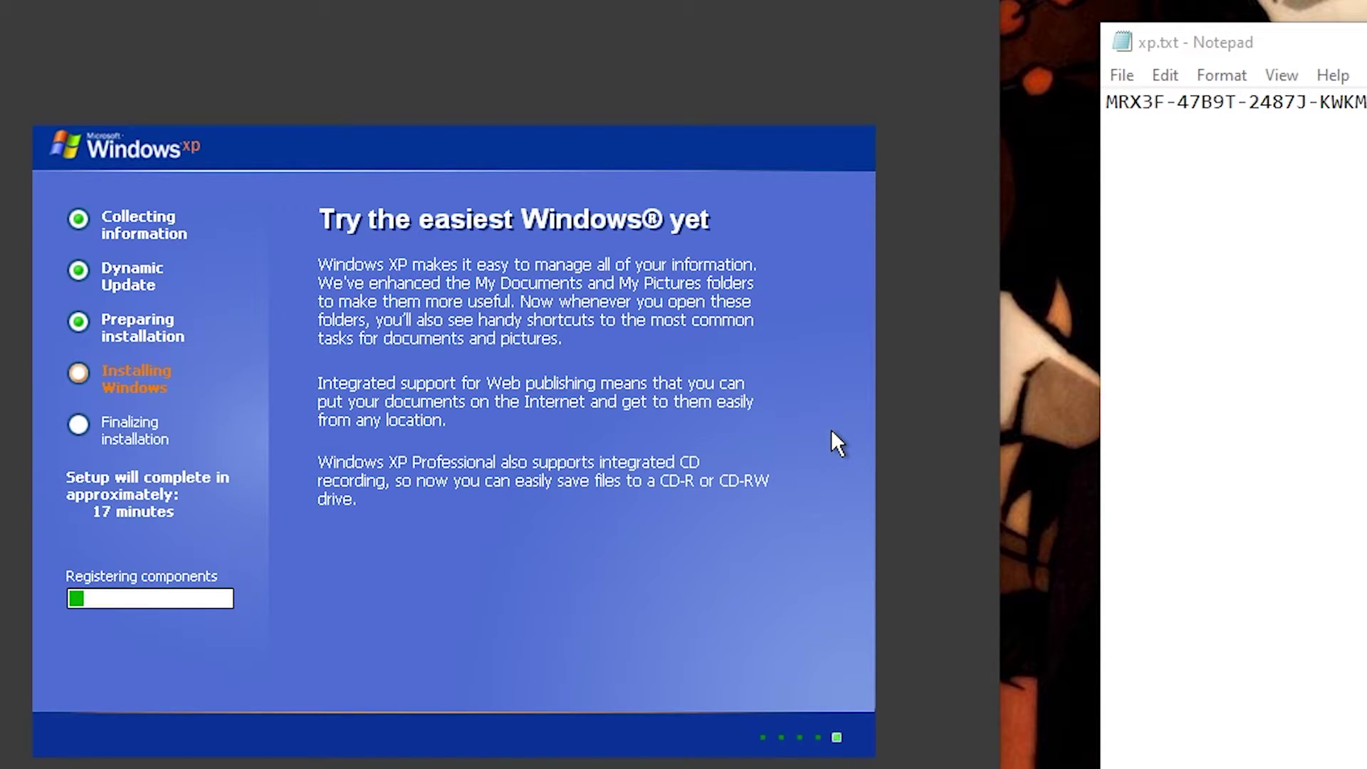
Step: Fit the VM window to the guest screen and drag it fully into view
left_click(65, 28)
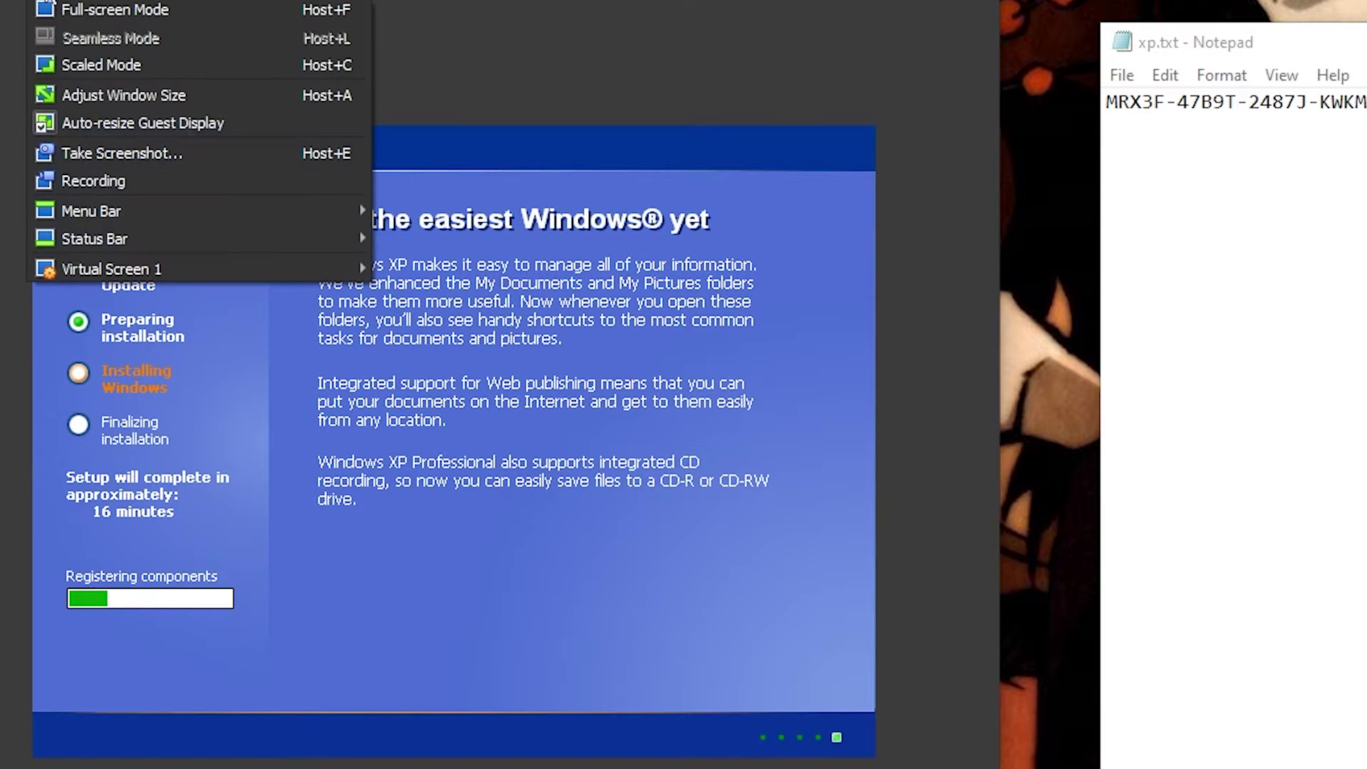
left_click(165, 92)
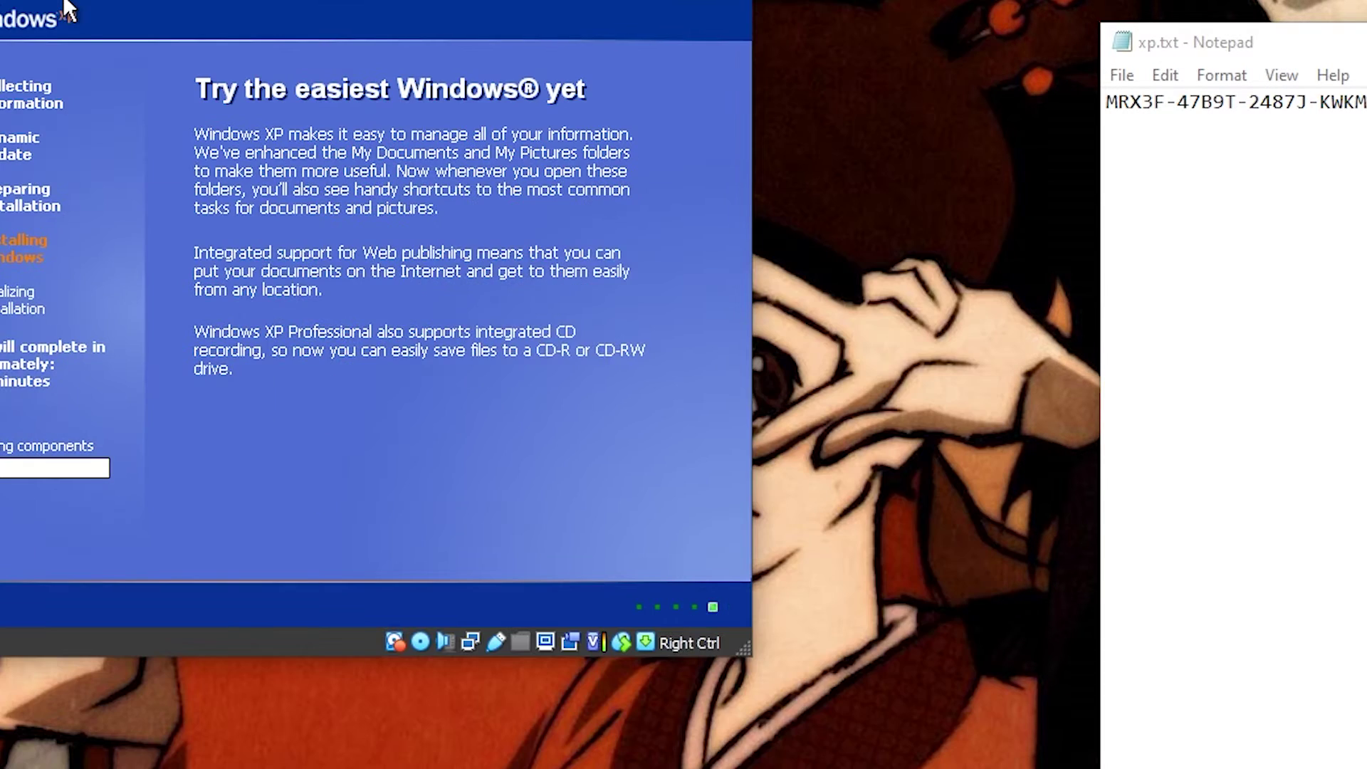
left_click_drag(276, 67, 505, 68)
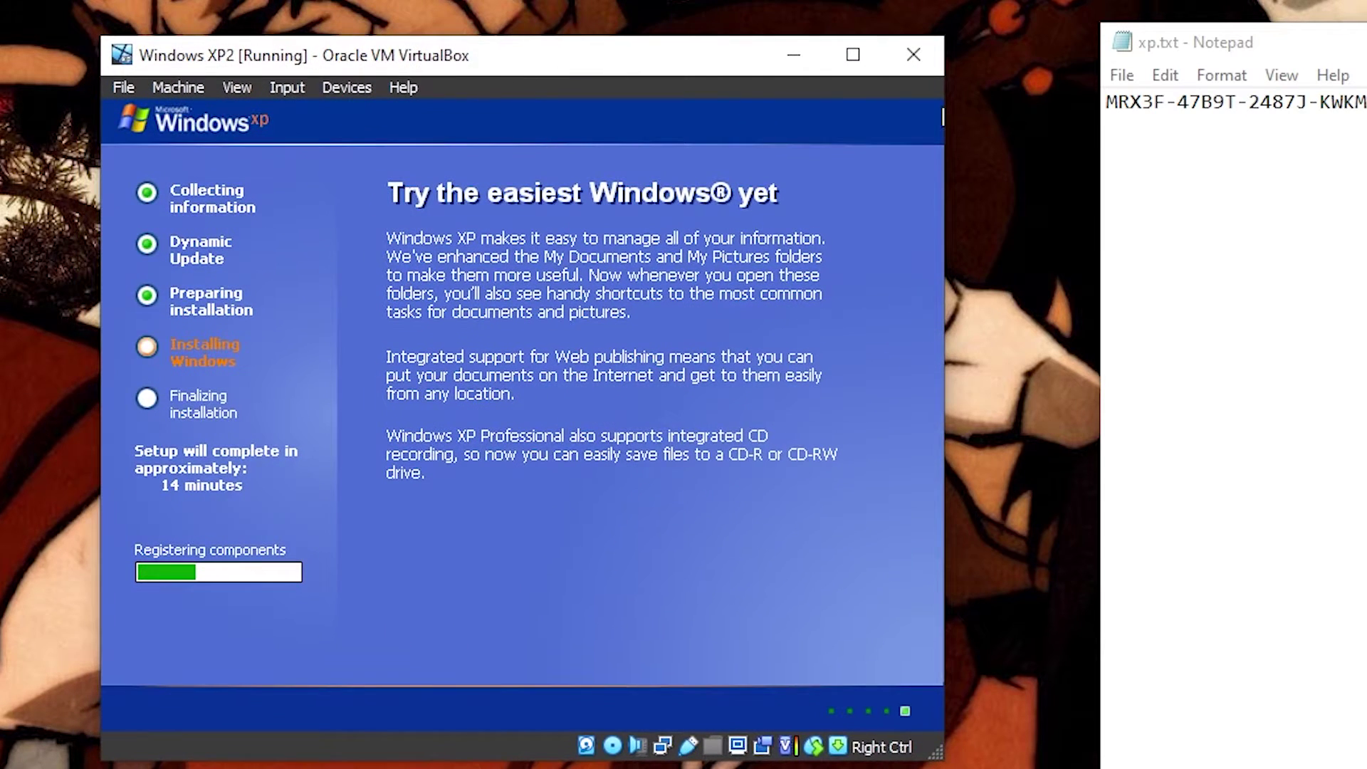
Step: Minimize the Notepad window, reposition the VM window, and re-fit it to the guest display
left_click_drag(1344, 58, 860, 2)
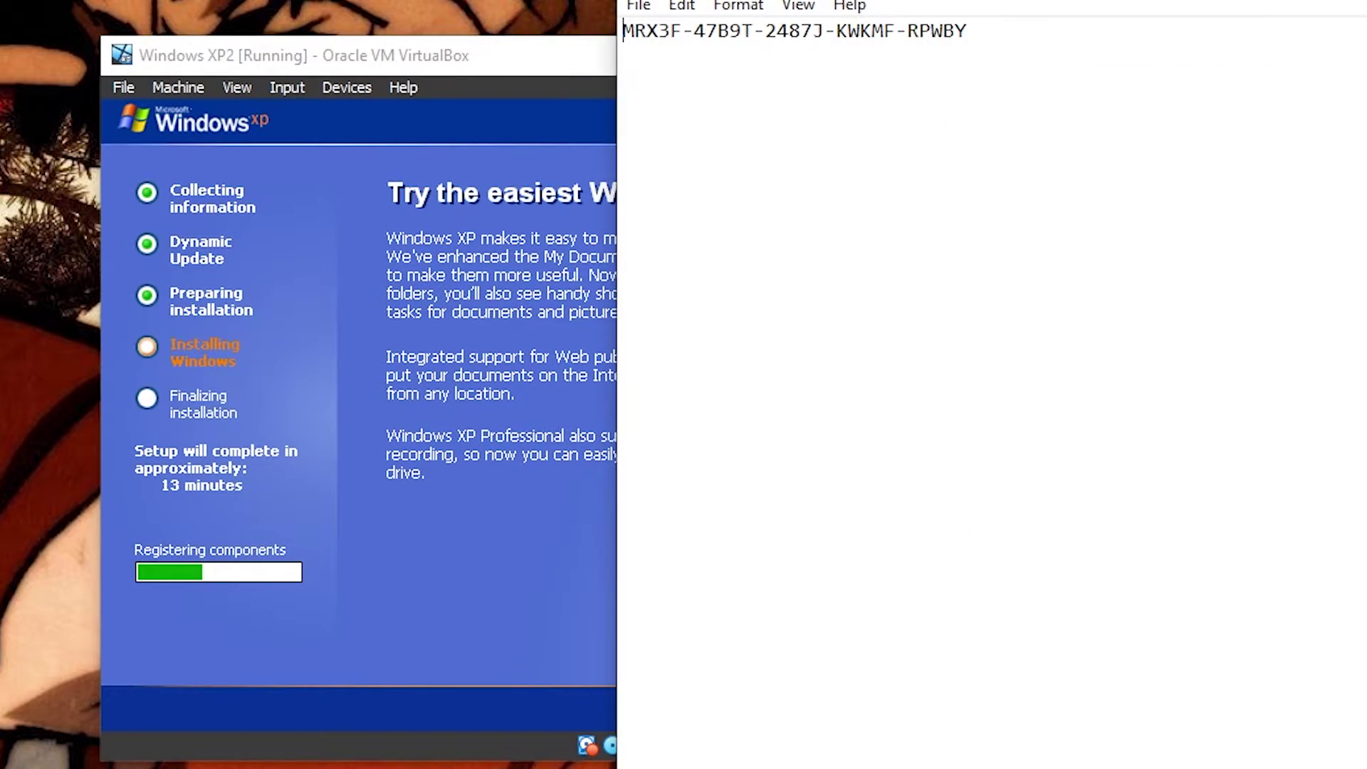
key("super+Down")
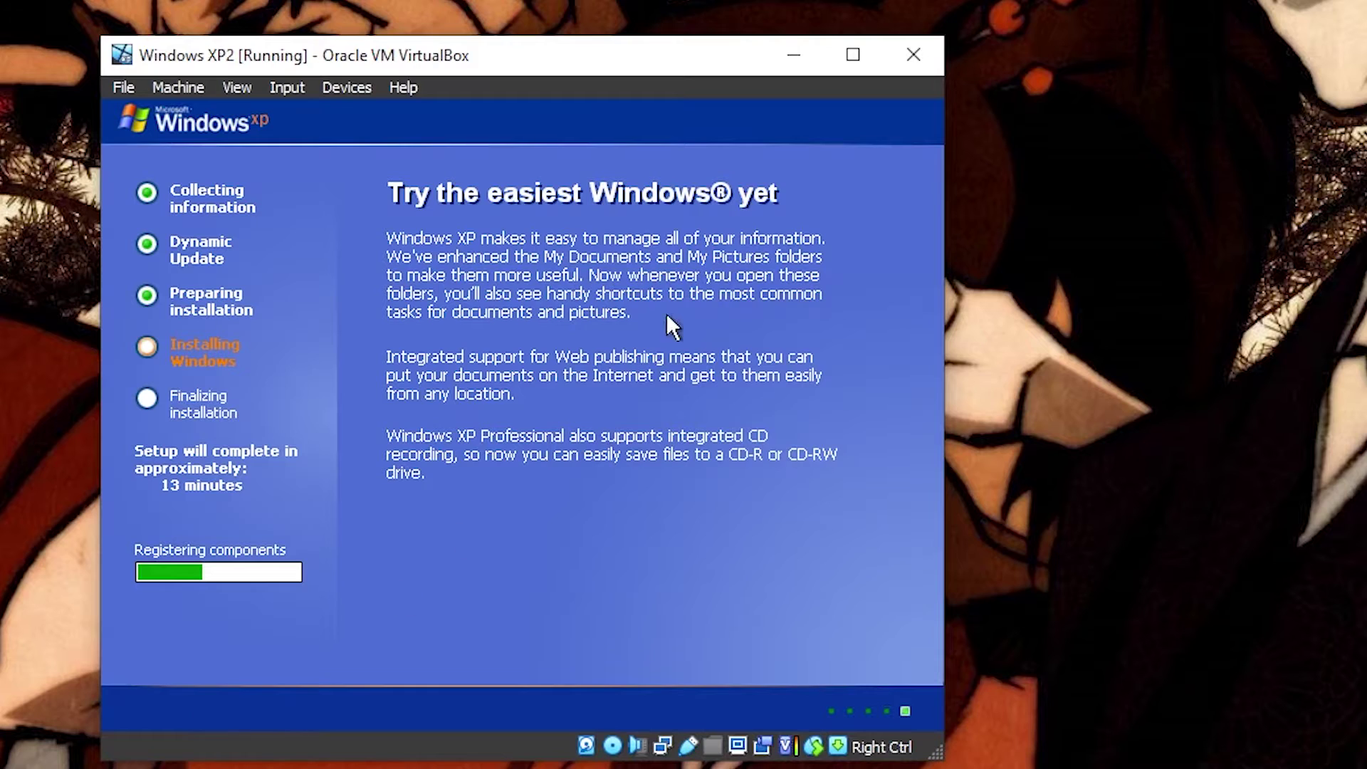
left_click_drag(520, 71, 620, 43)
left_click(166, 61)
mouse_move(279, 62)
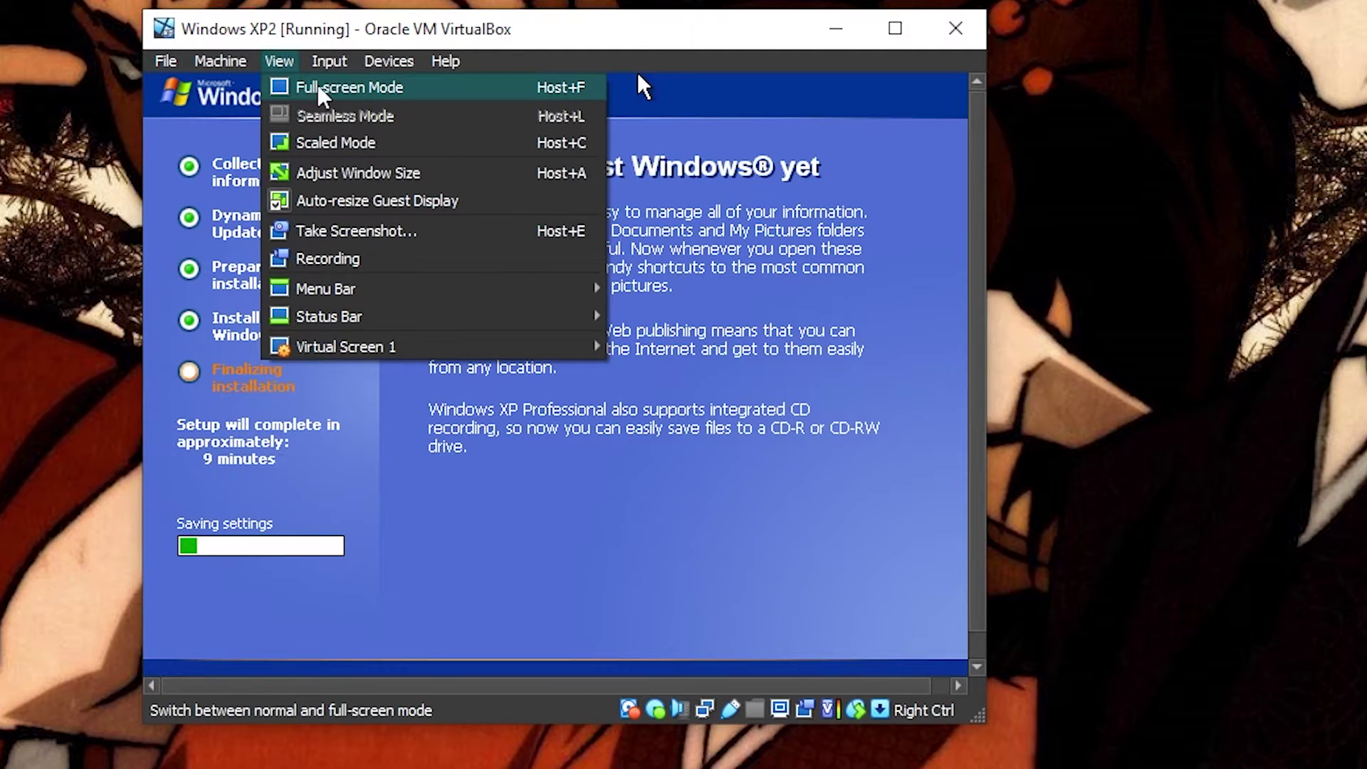
left_click(334, 178)
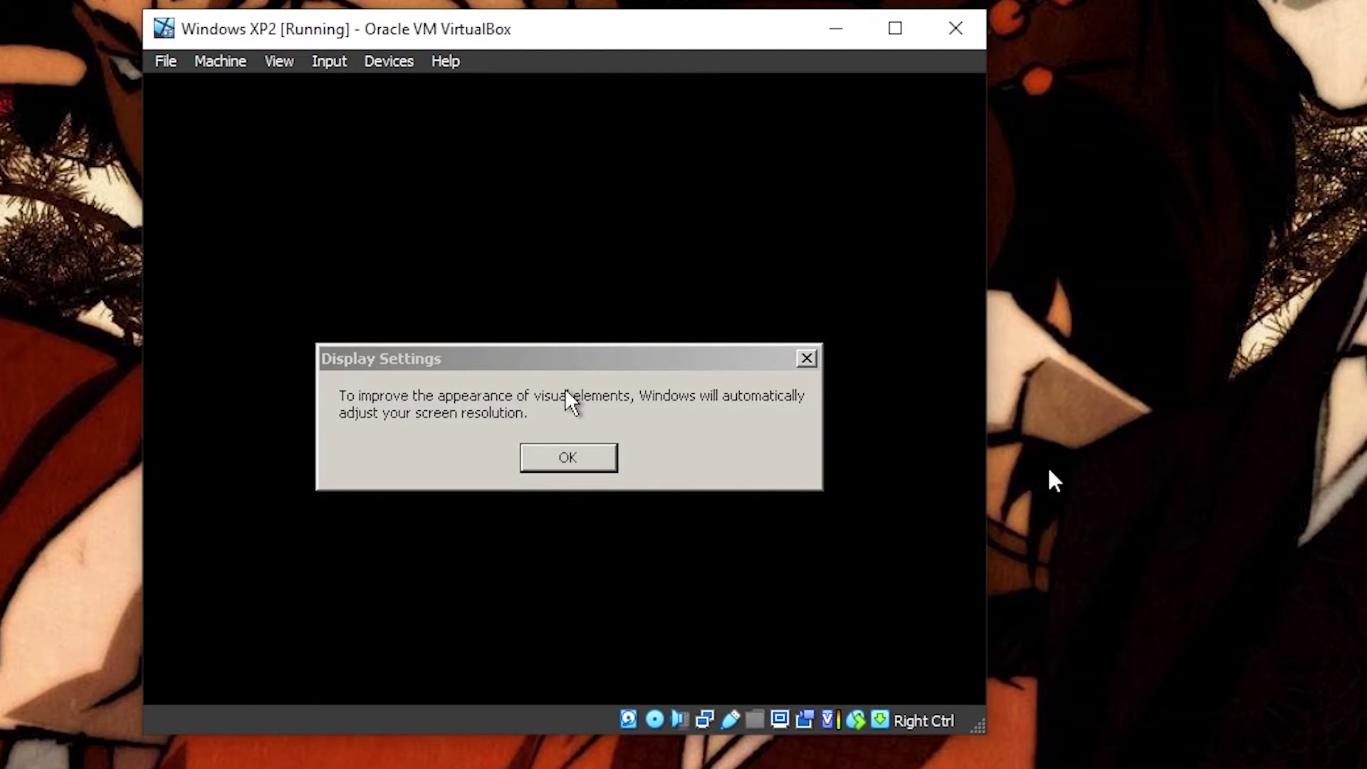
Step: Accept the automatic resolution change and keep the new screen resolution
left_click(570, 459)
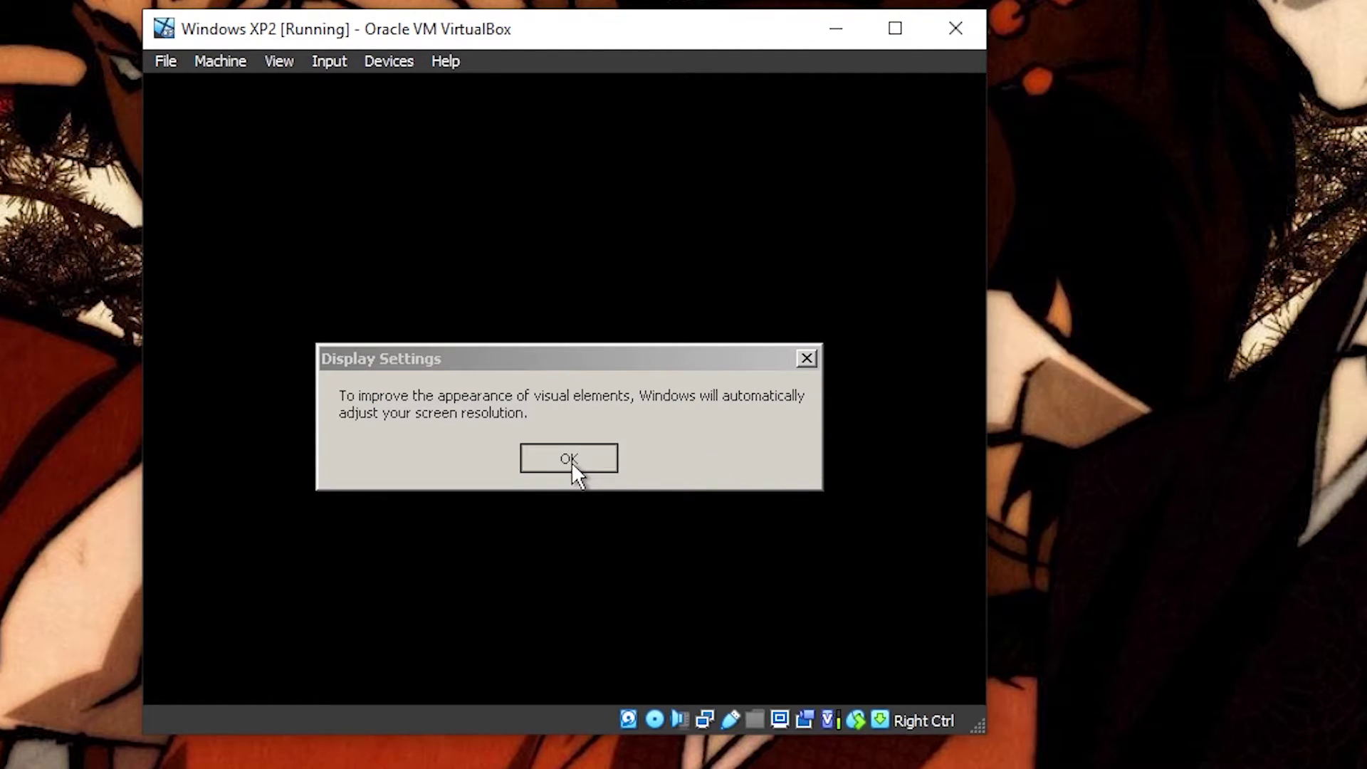
left_click(446, 265)
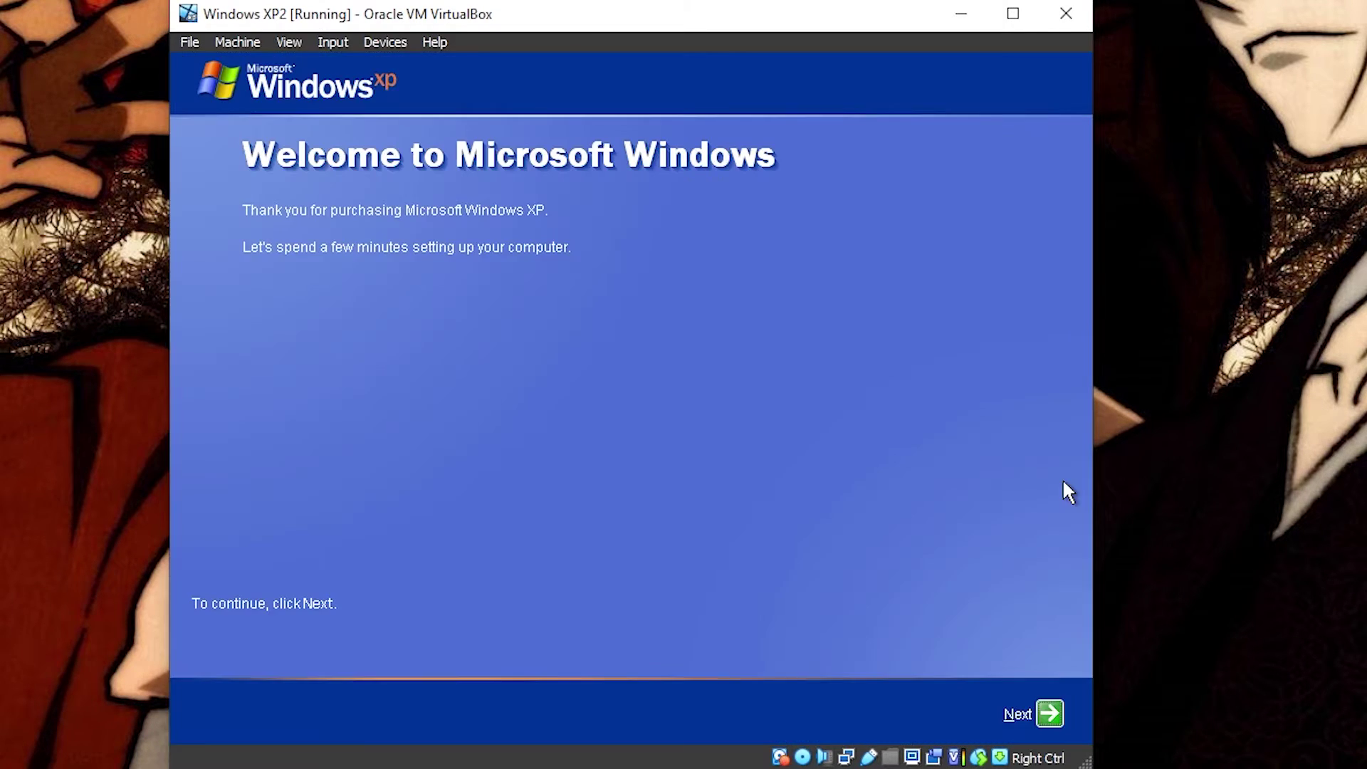
Step: Decline automatic updates and Microsoft registration in the XP first-run wizard
left_click(1047, 712)
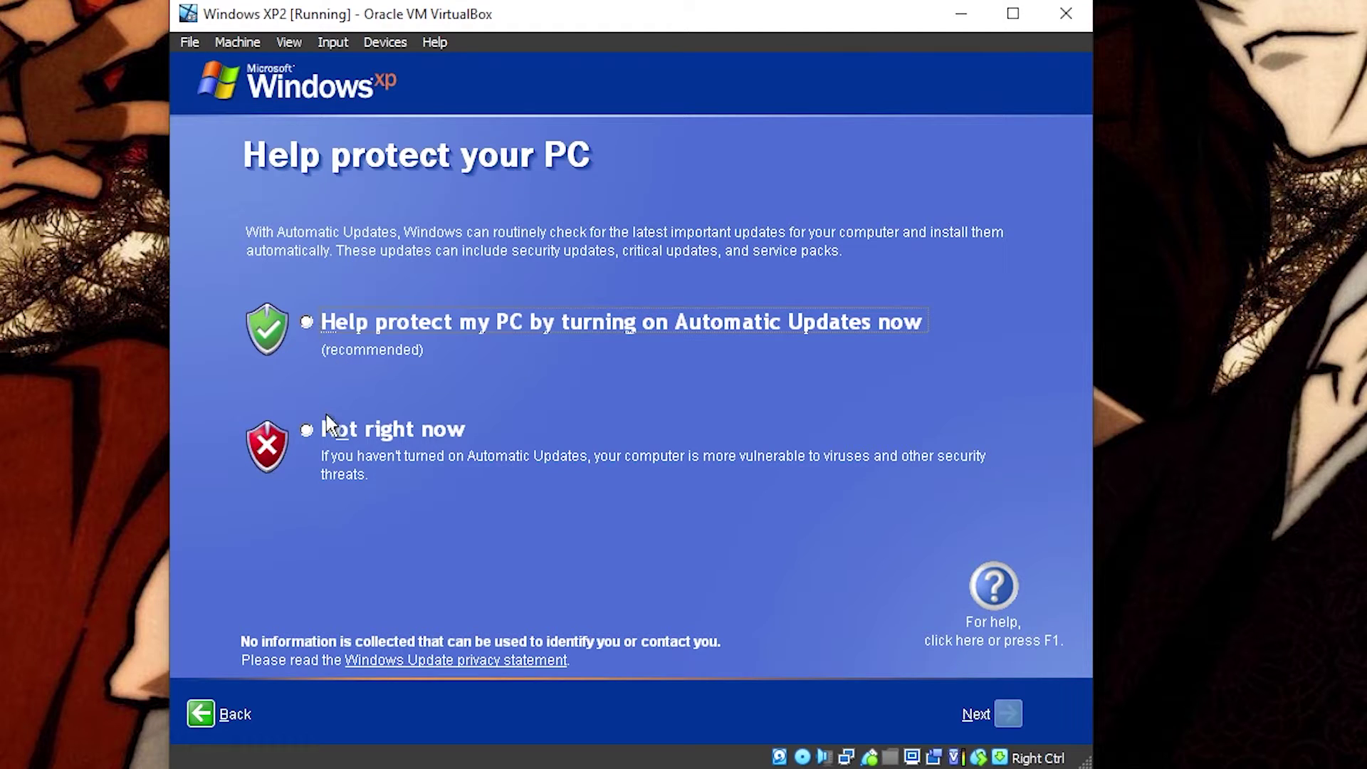
left_click(306, 430)
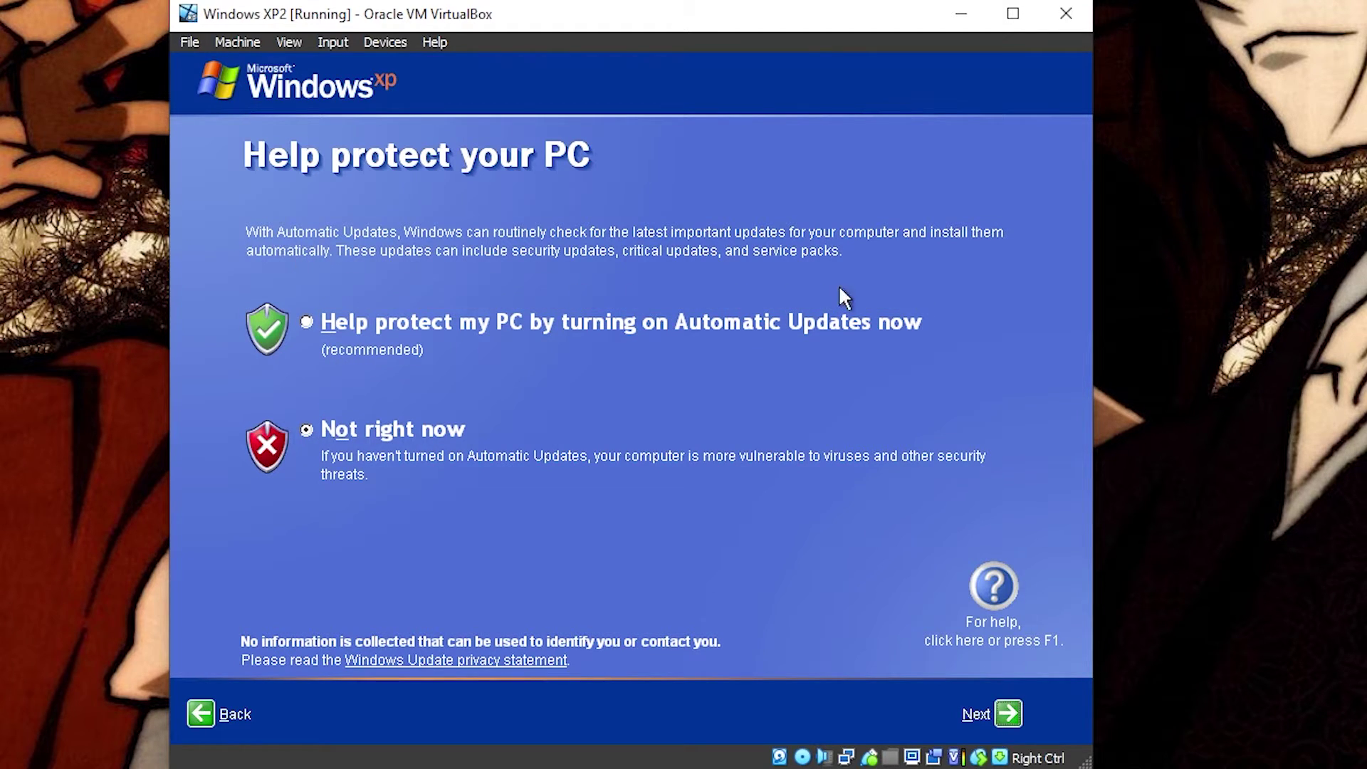
left_click(1010, 716)
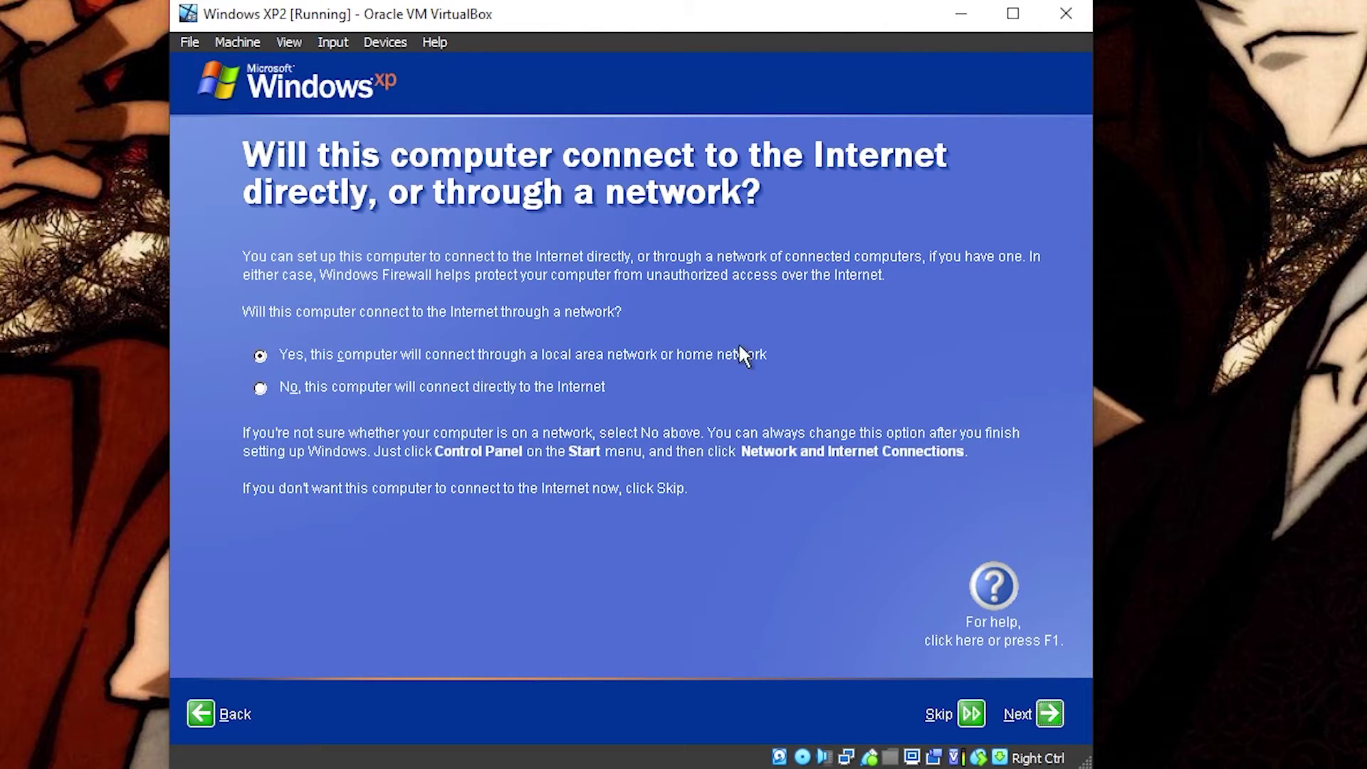
left_click(1056, 712)
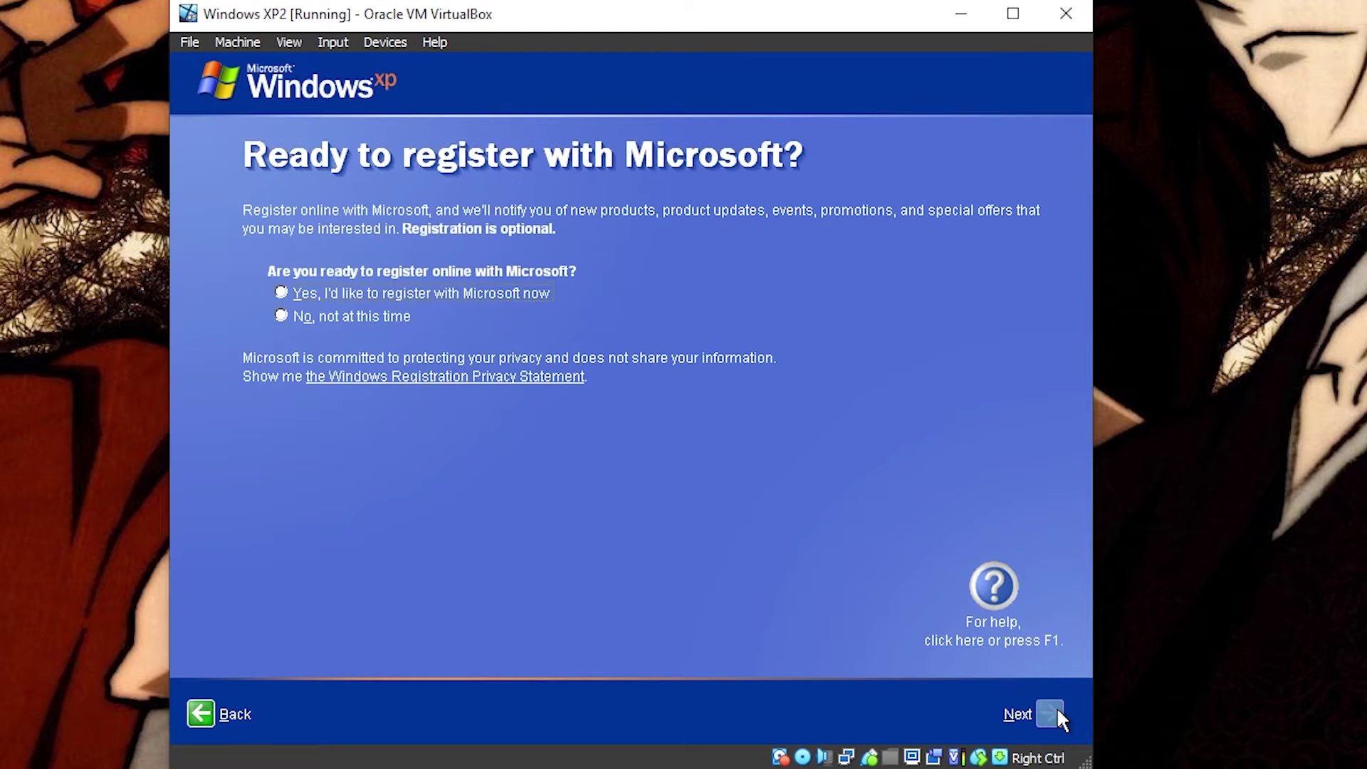
left_click(281, 316)
left_click(1050, 713)
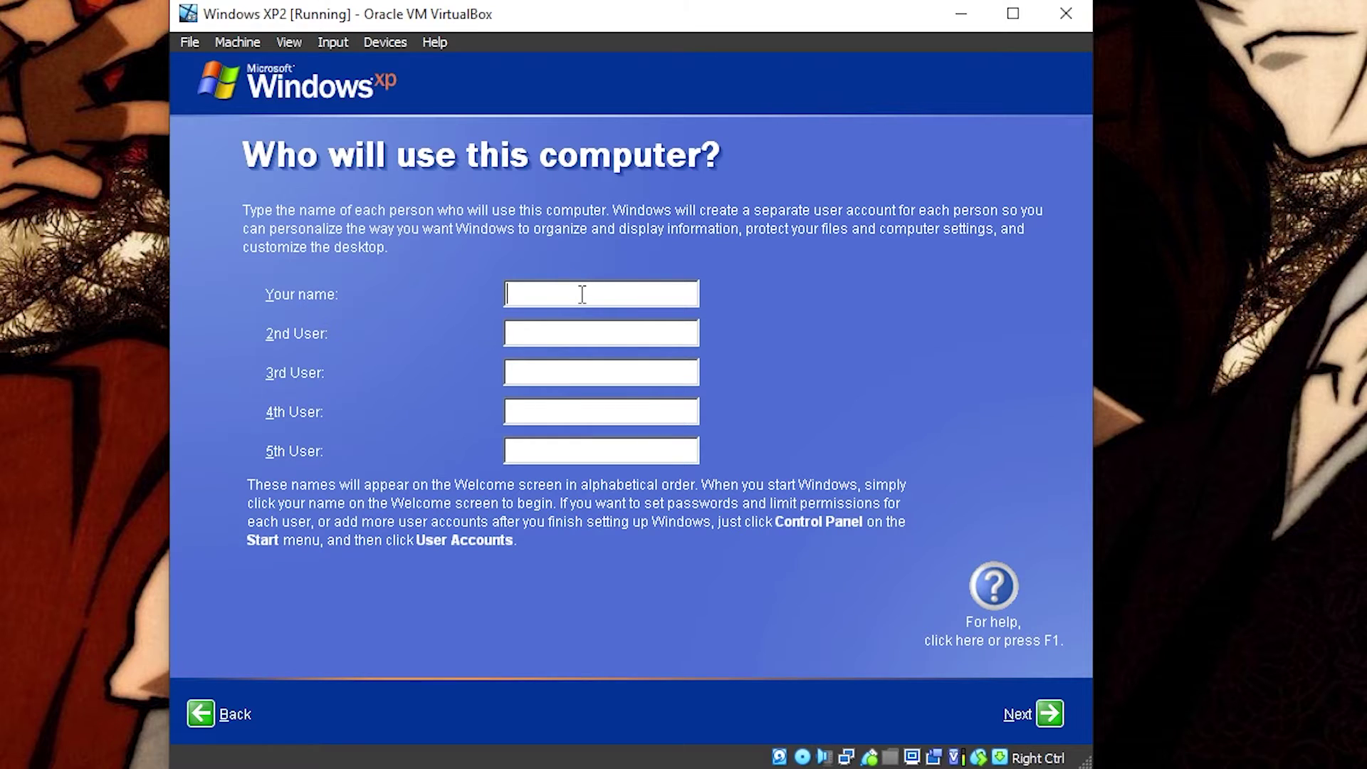
Step: Create one user account and finish the first-run wizard
type("xpp")
left_click(1051, 714)
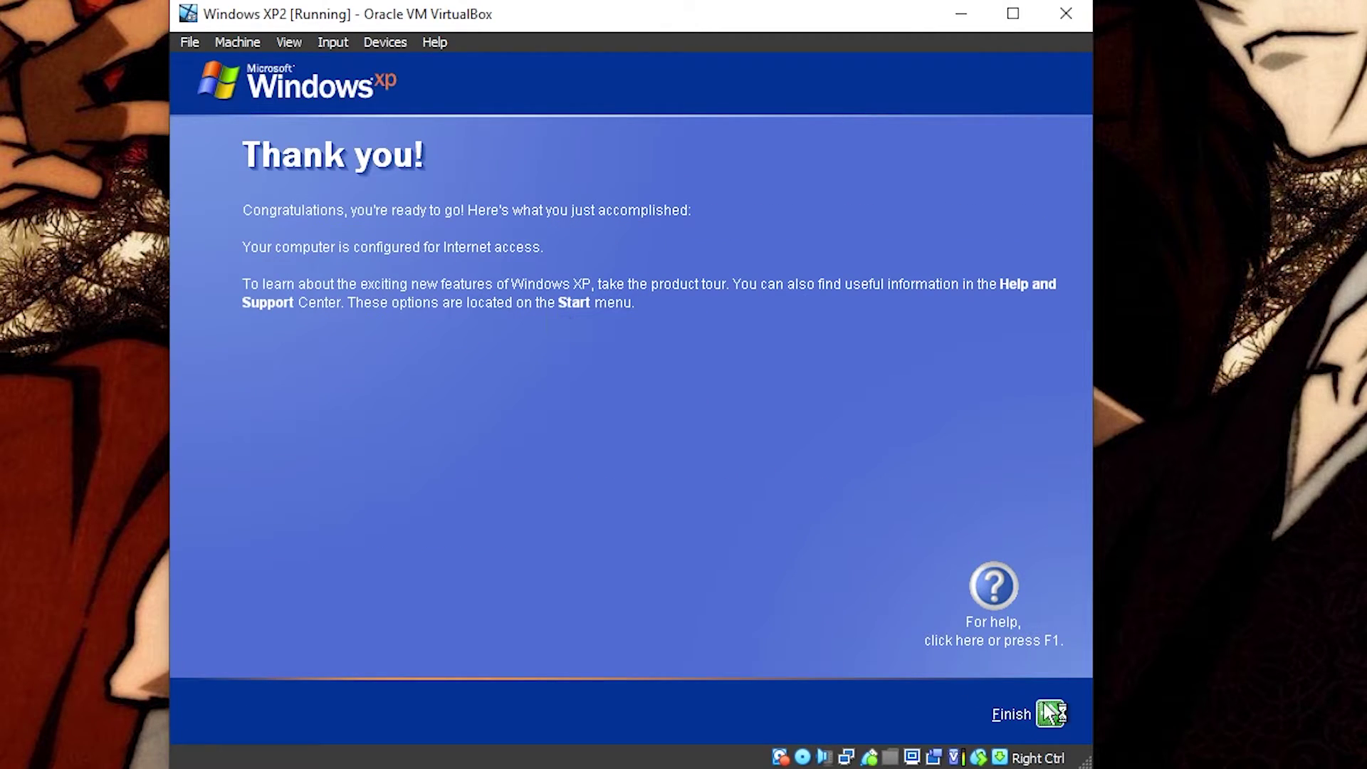
left_click(1049, 714)
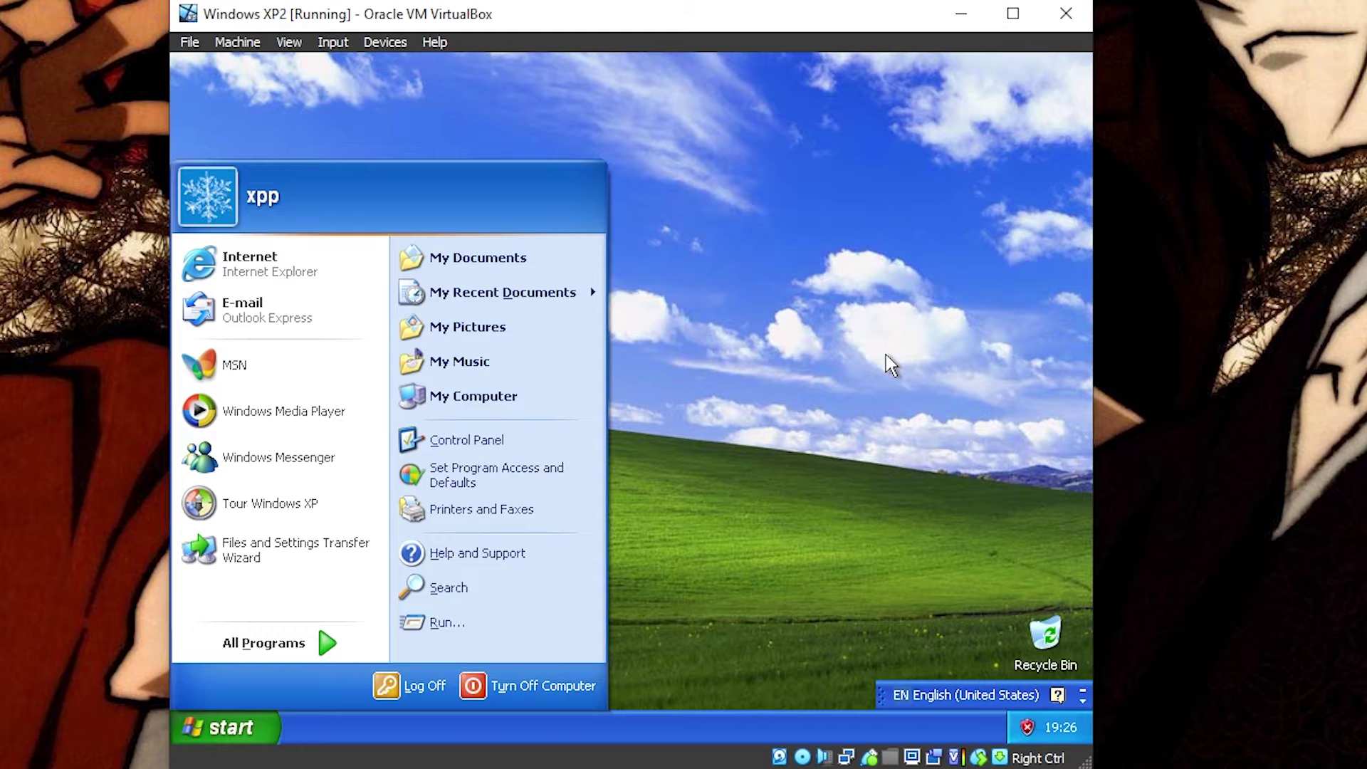
Step: Close the Start menu and tour notice, and check the input language menu for Japanese
left_click(886, 355)
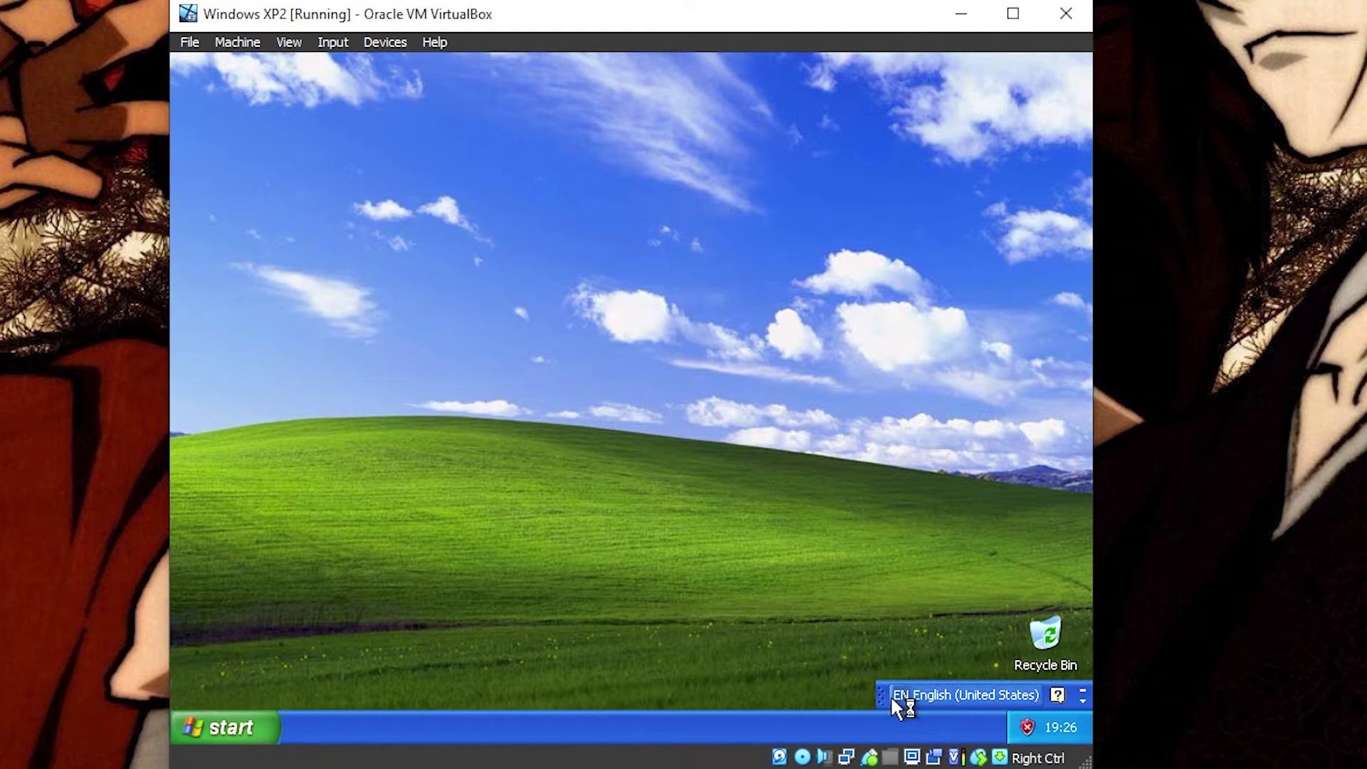
left_click(1028, 693)
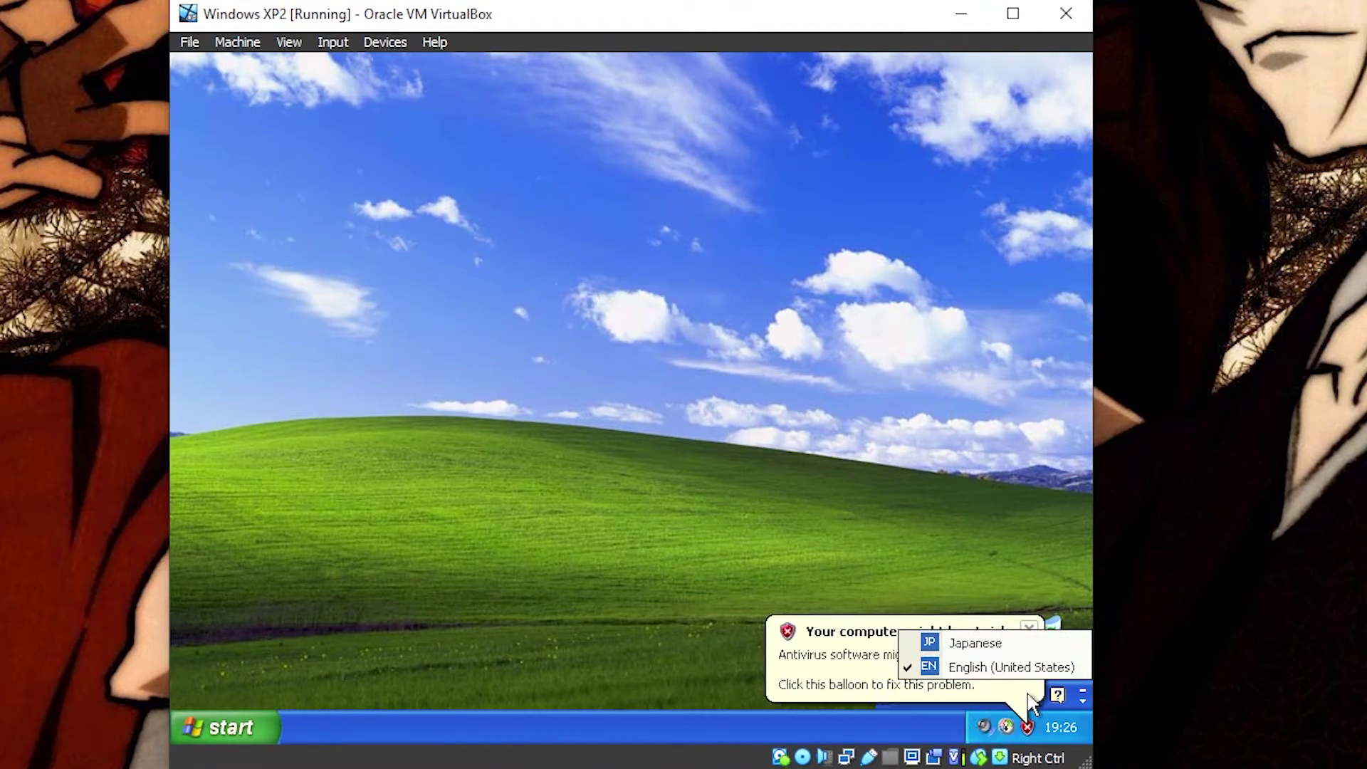
left_click(869, 554)
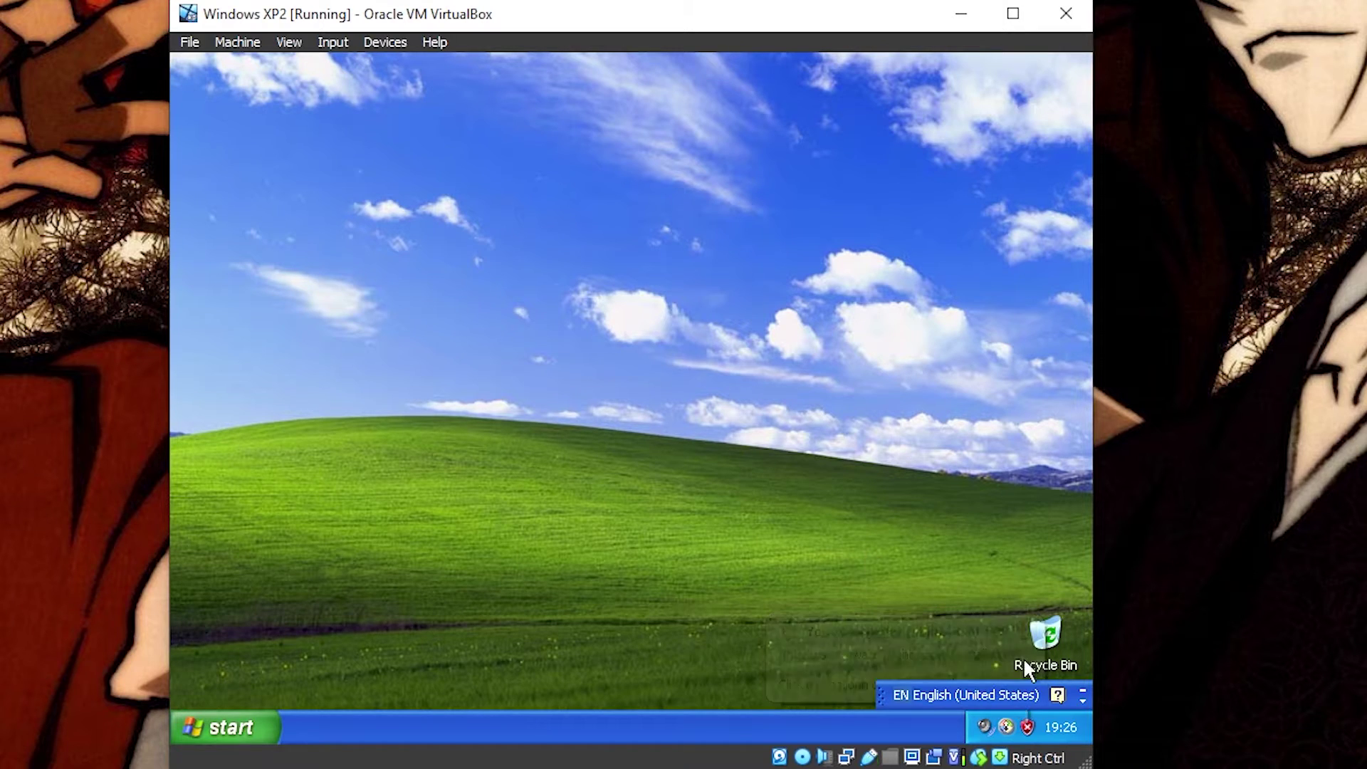
left_click(1002, 691)
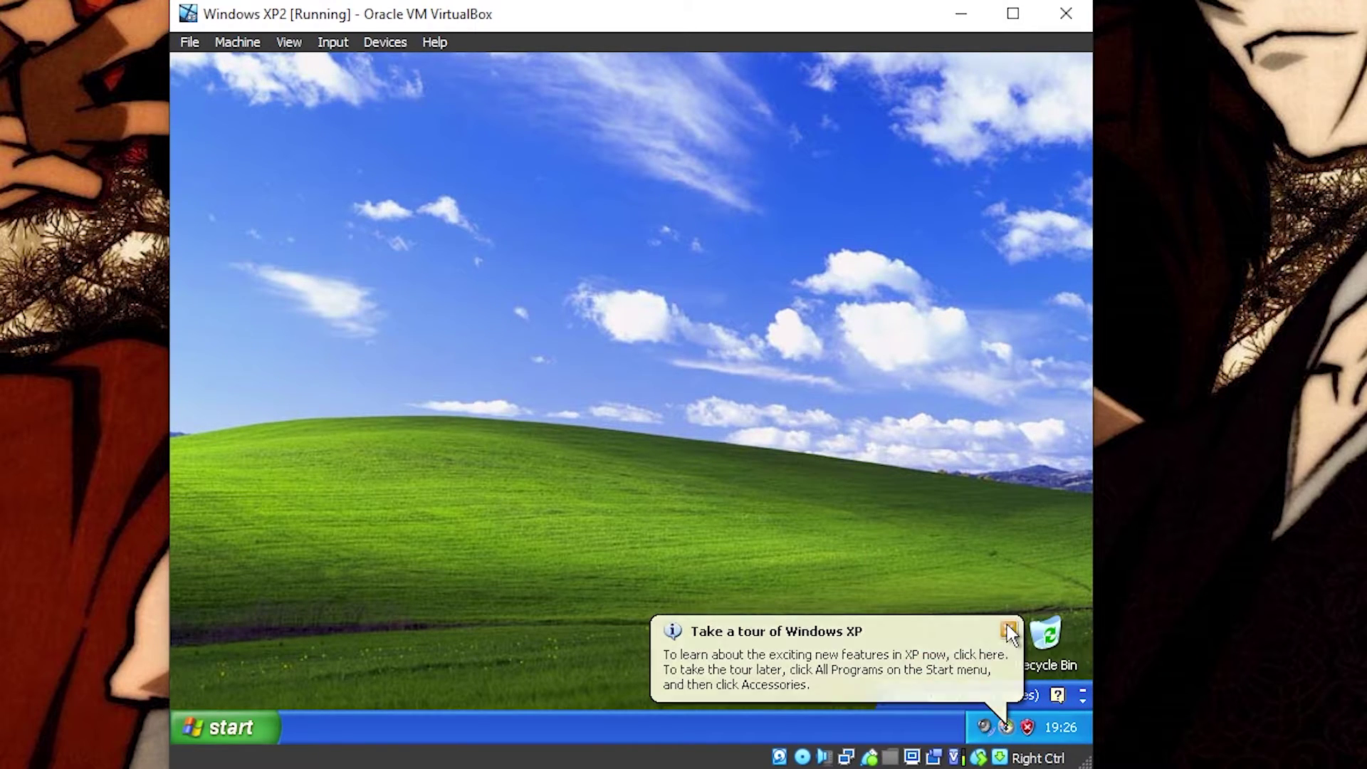
left_click(1008, 629)
left_click(994, 691)
left_click(973, 644)
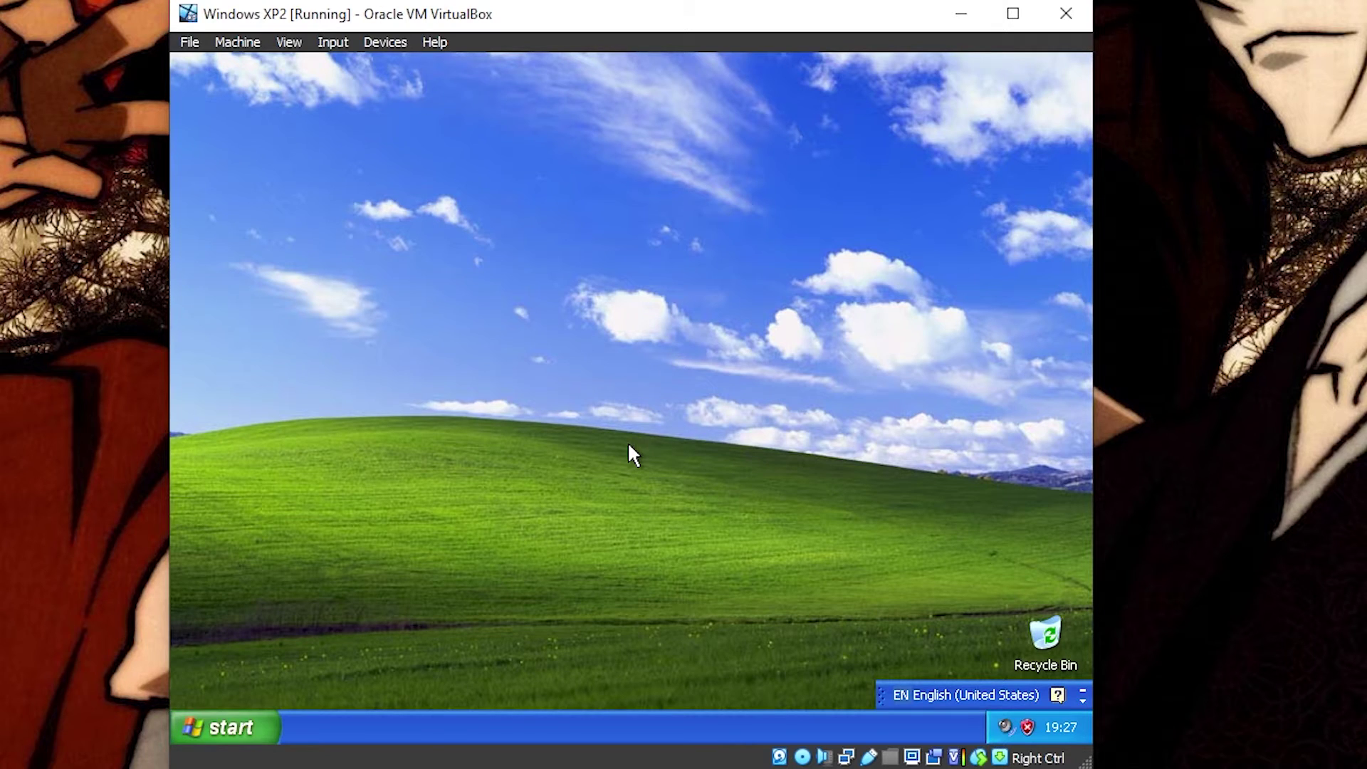
Step: Insert the Guest Additions CD and launch its installer from the D: drive in My Computer
left_click(387, 41)
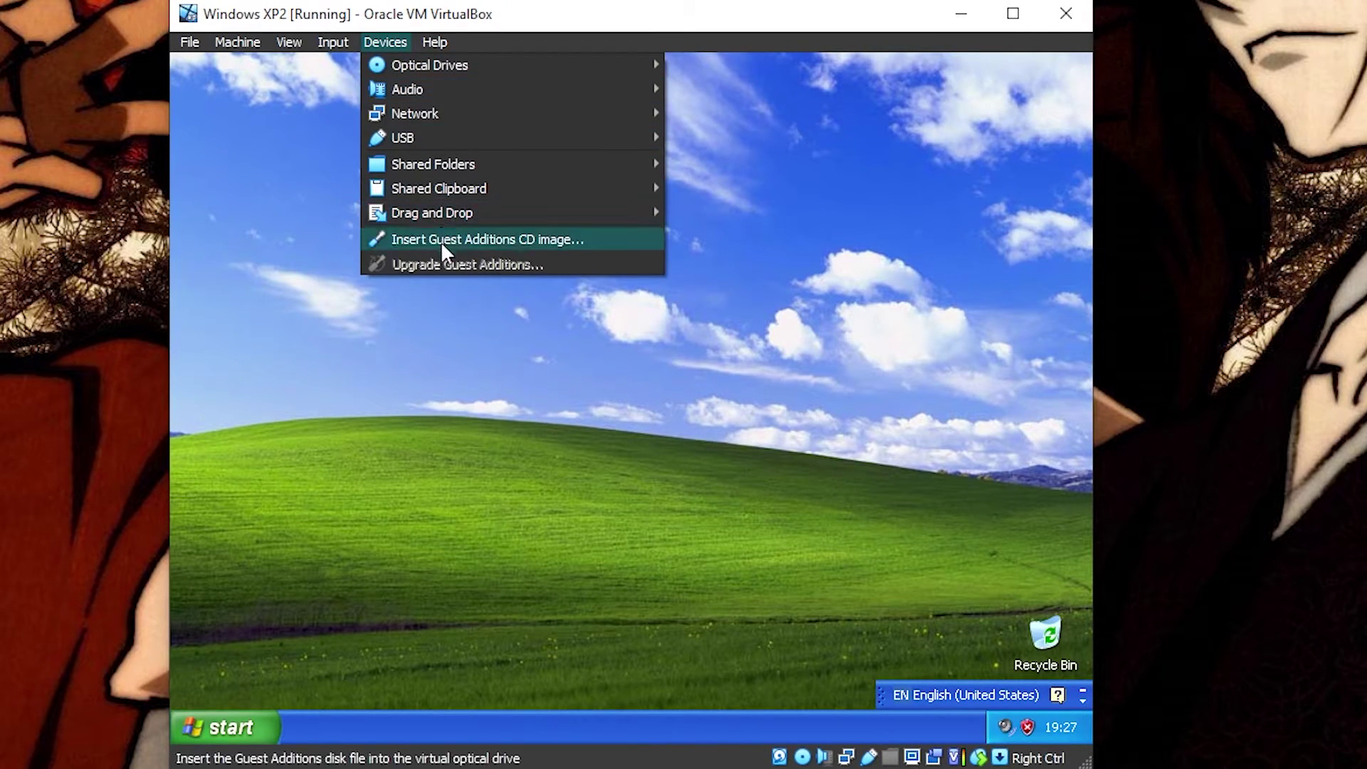
left_click(571, 240)
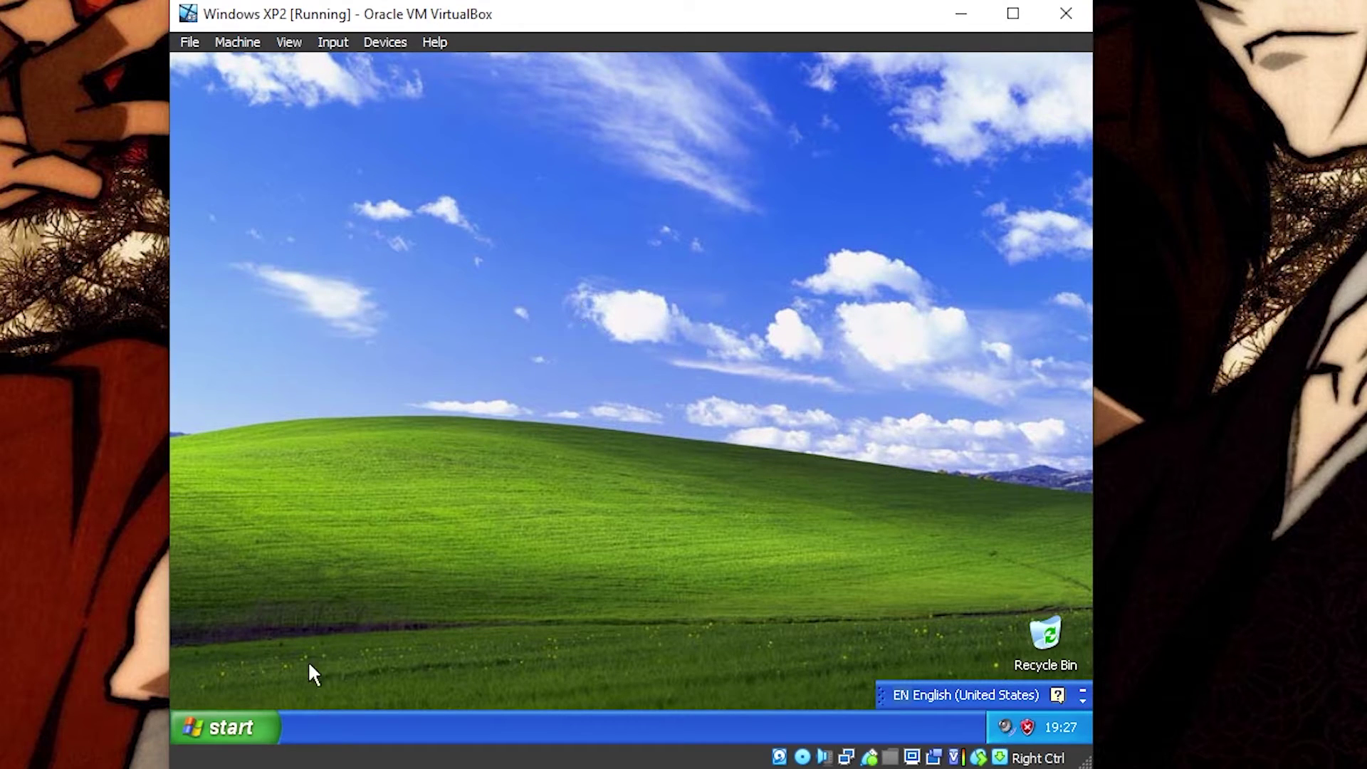
left_click(228, 726)
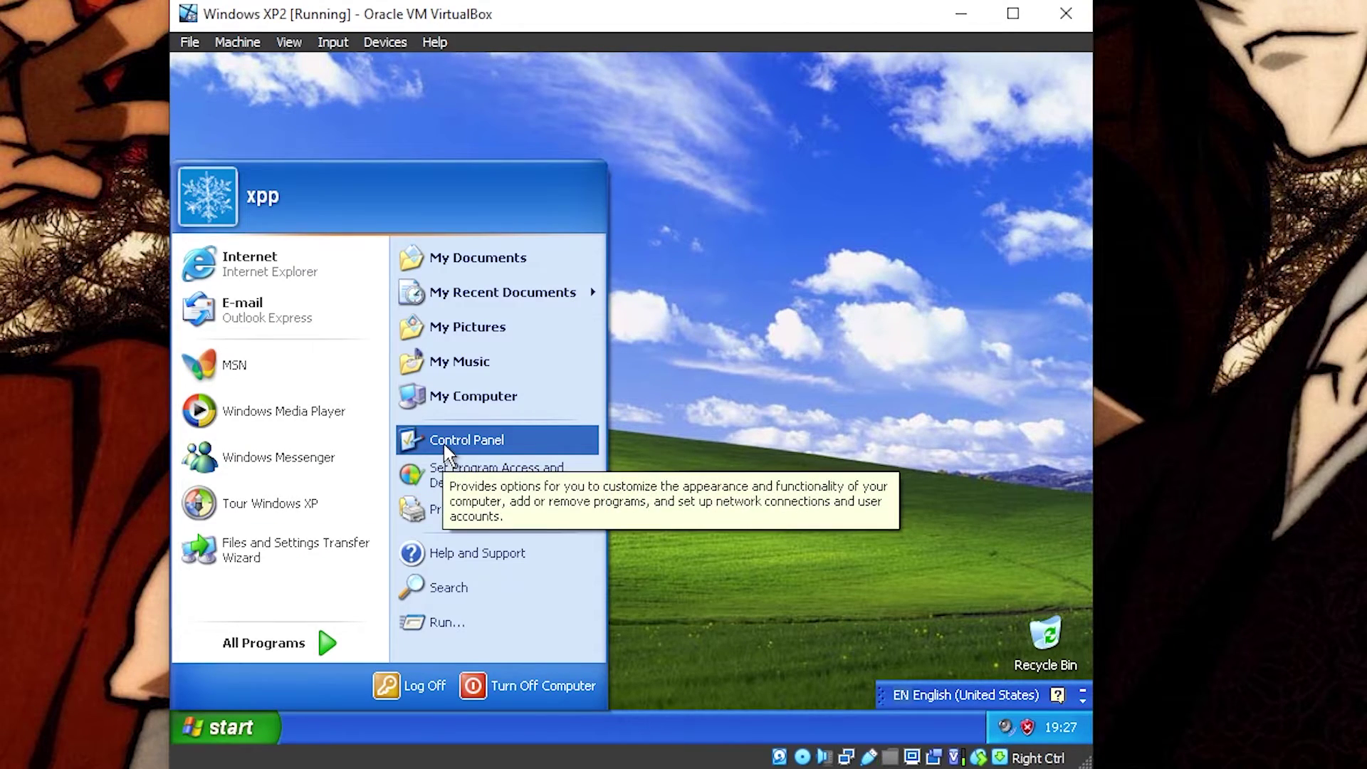
left_click(481, 396)
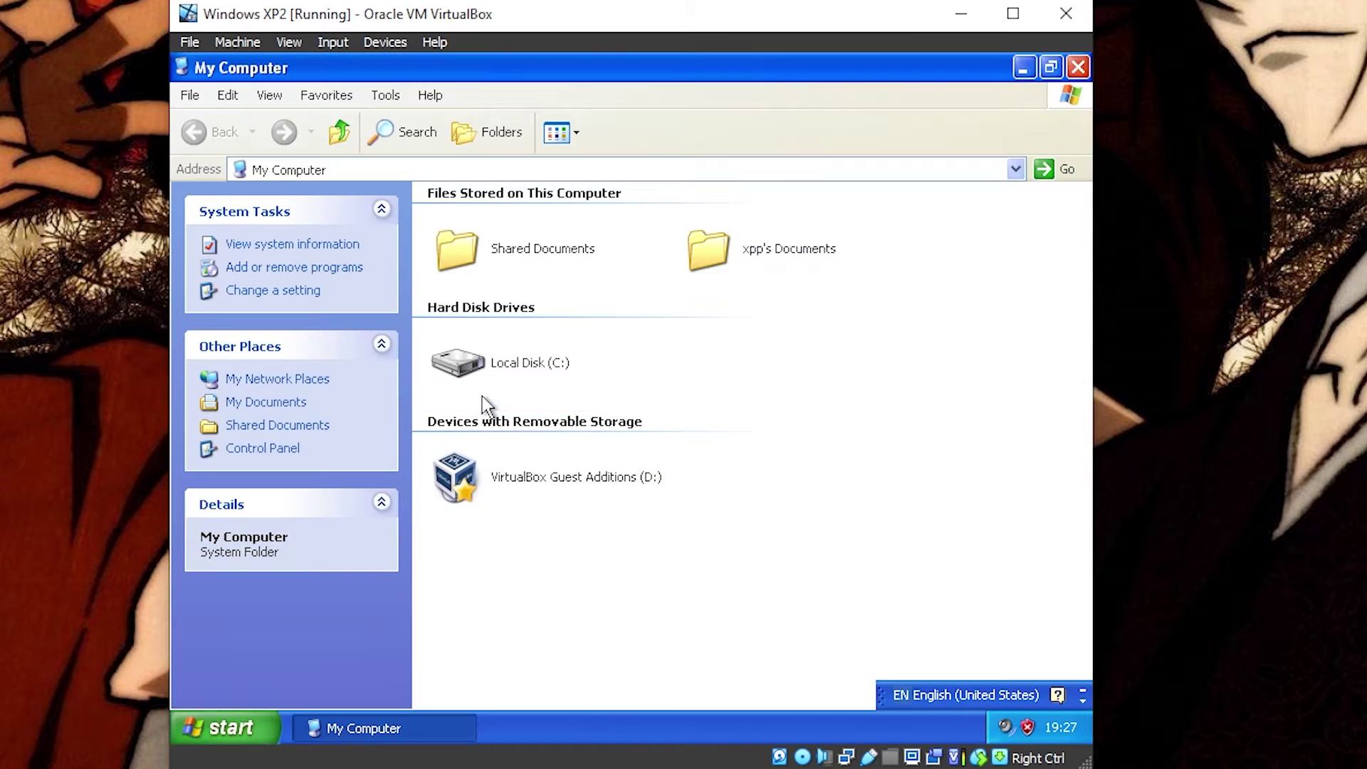
left_click(584, 485)
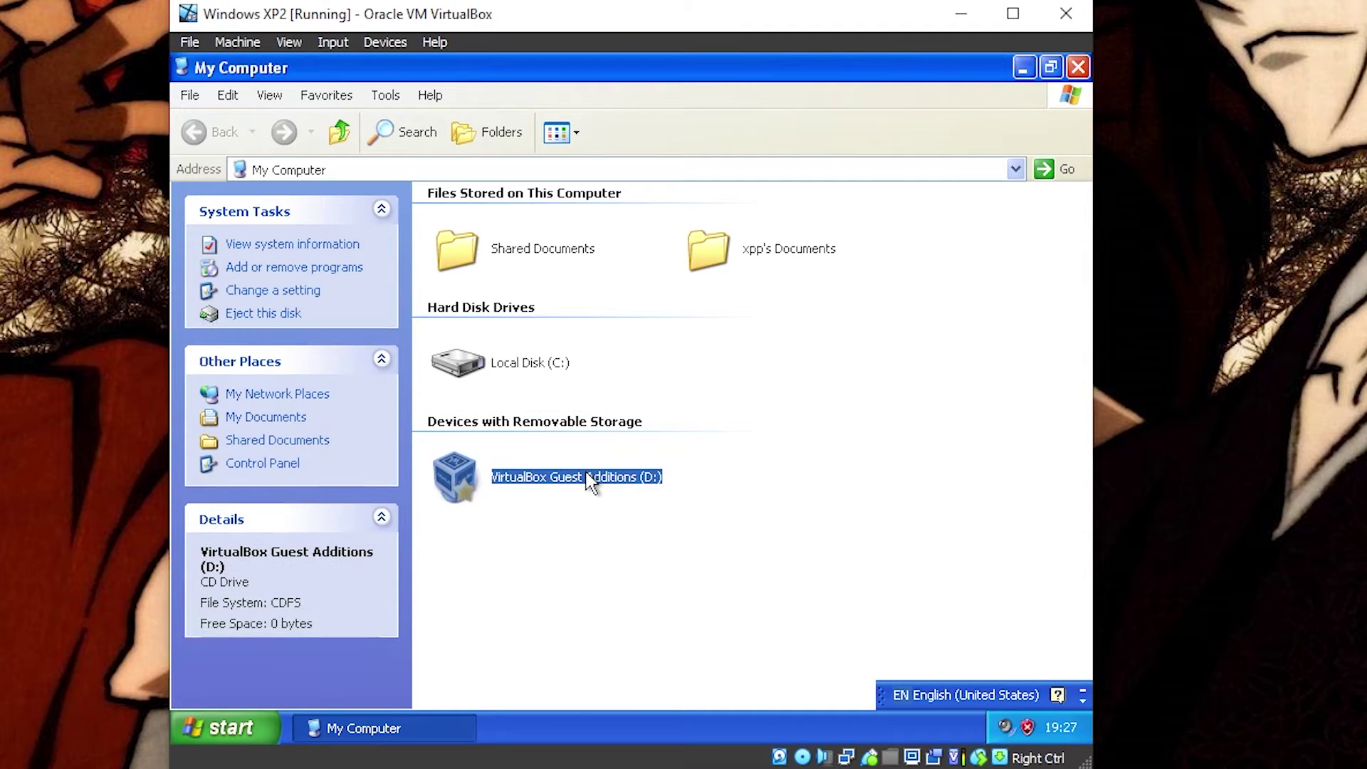
double_click(641, 479)
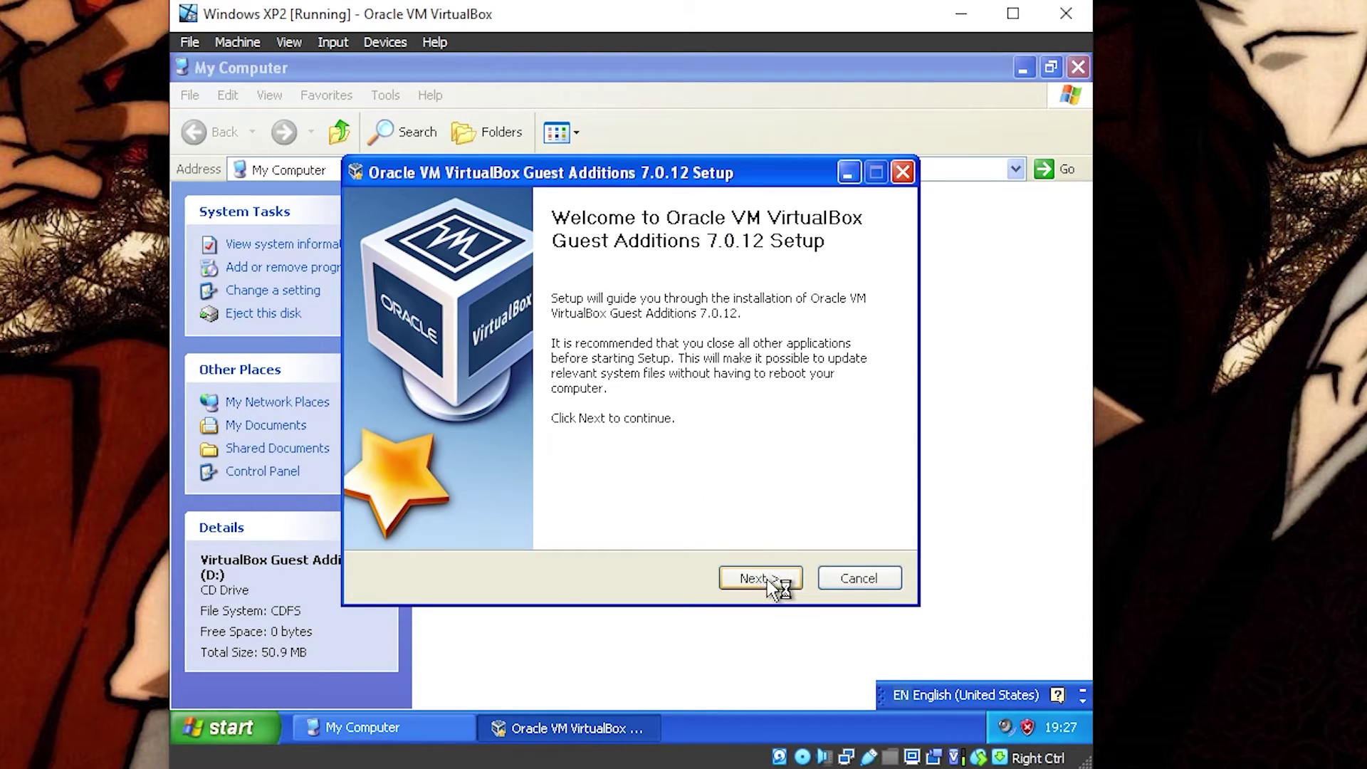
Step: Install Guest Additions 7.0.12 with default location and components, then reboot the guest
left_click(760, 578)
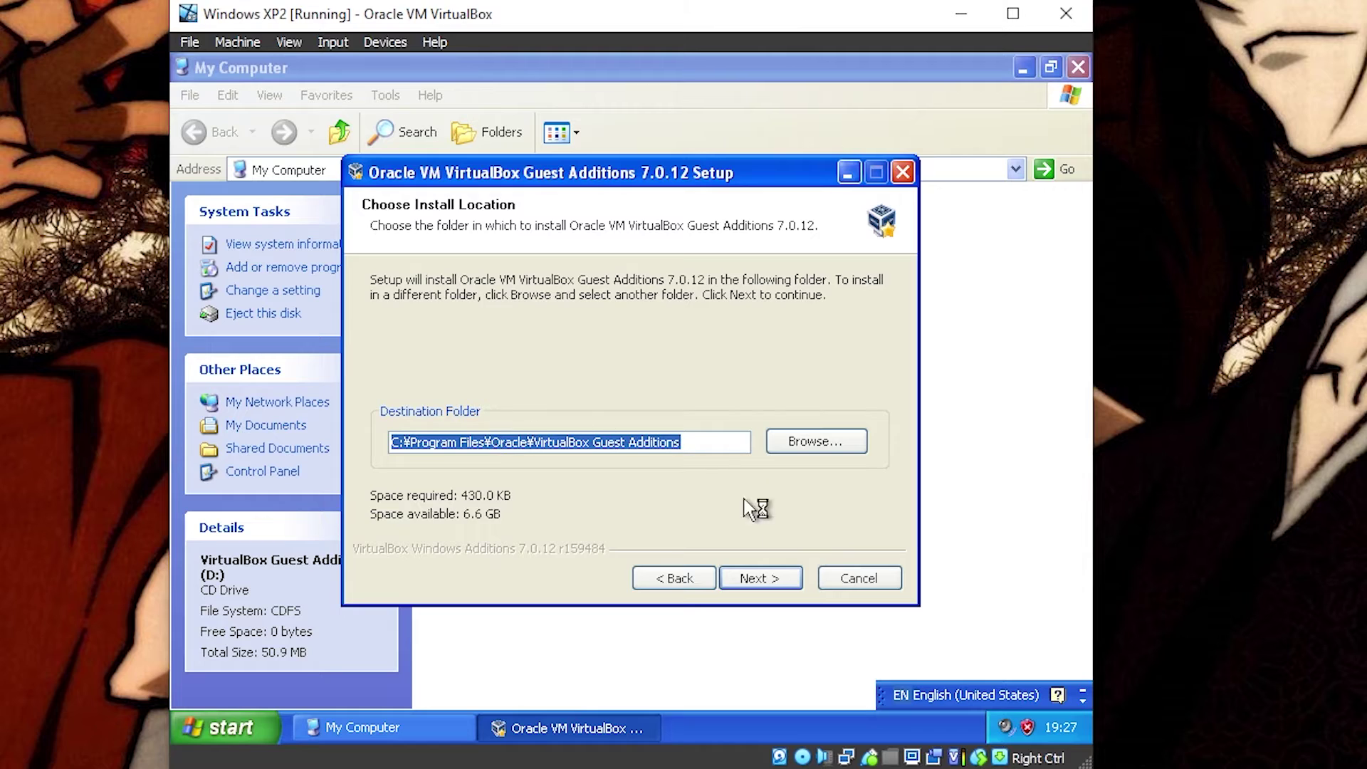
left_click(768, 576)
left_click(768, 578)
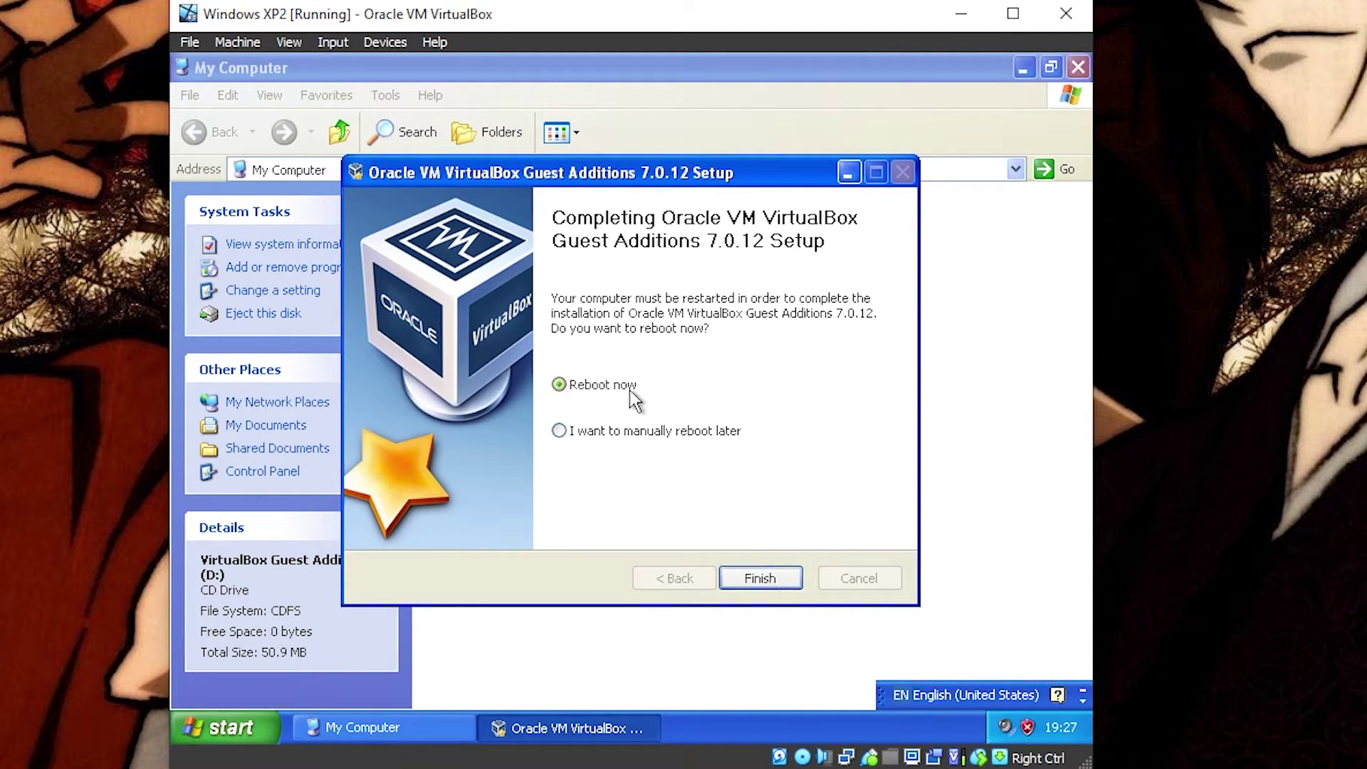
left_click(768, 580)
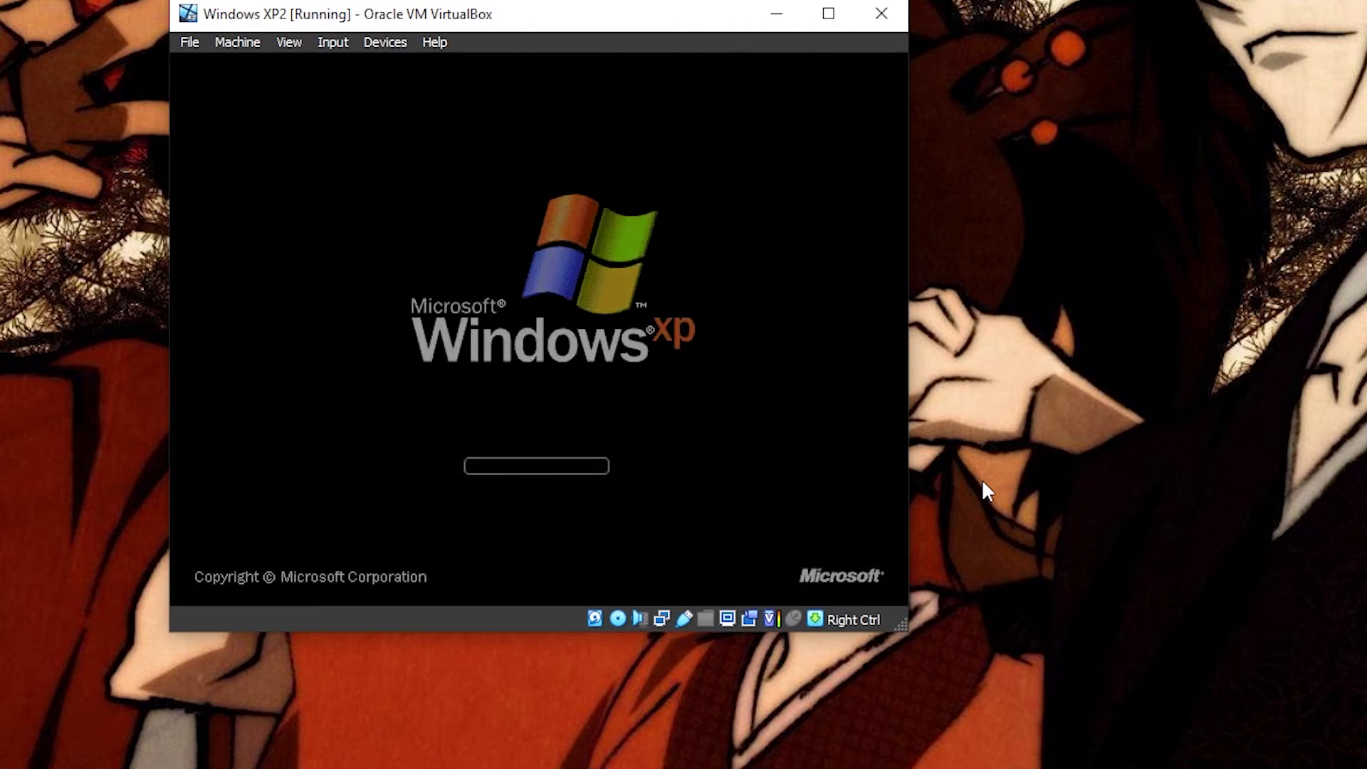
Step: Dismiss the antivirus, Display Settings and XP tour notifications after the guest restarts
left_click_drag(539, 24, 695, 67)
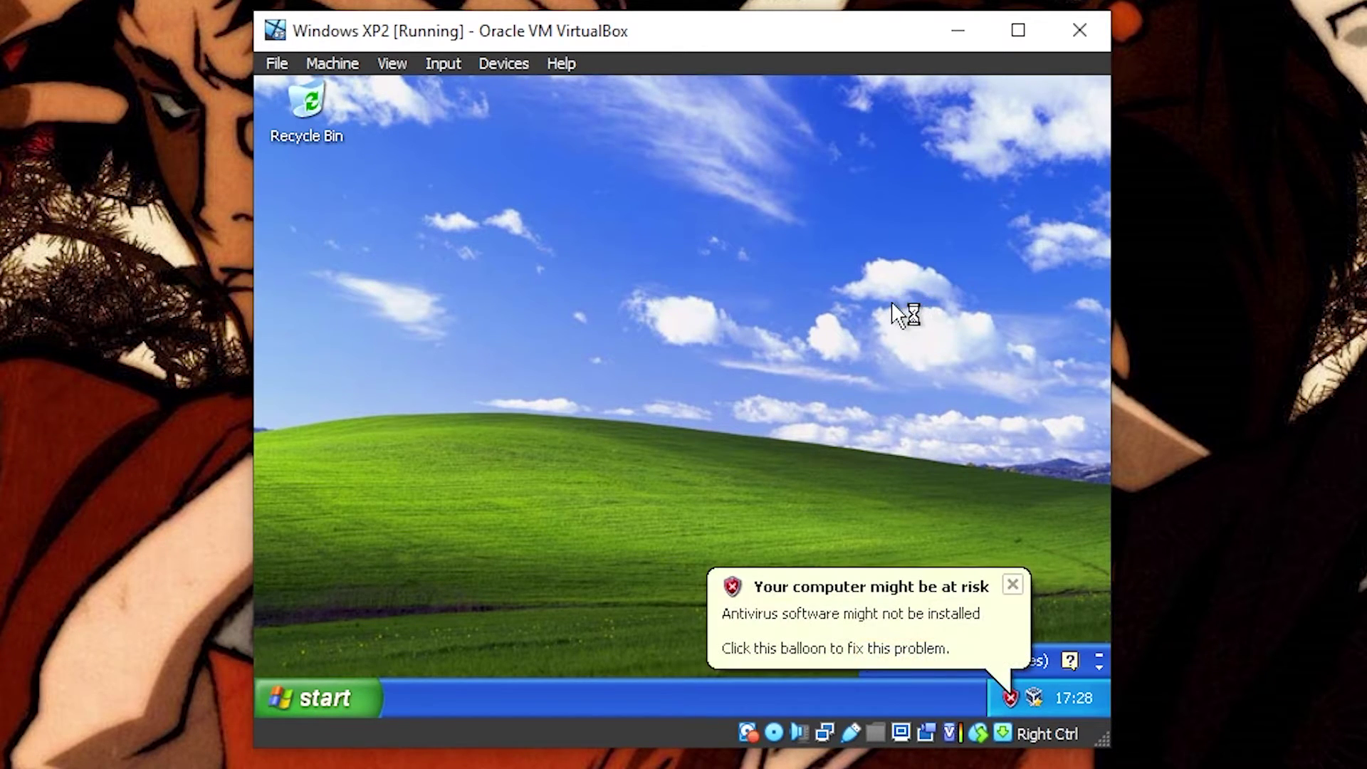
left_click(1012, 584)
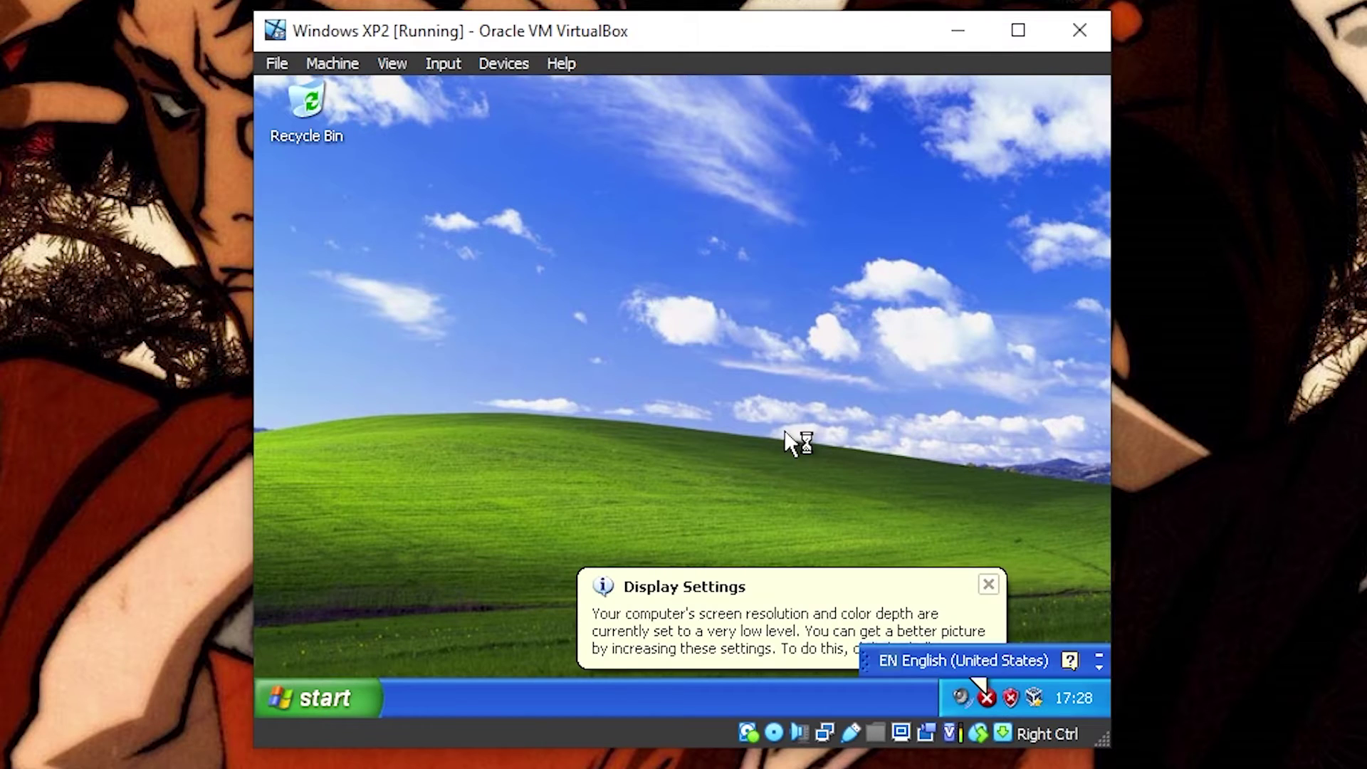
left_click(986, 583)
left_click(966, 584)
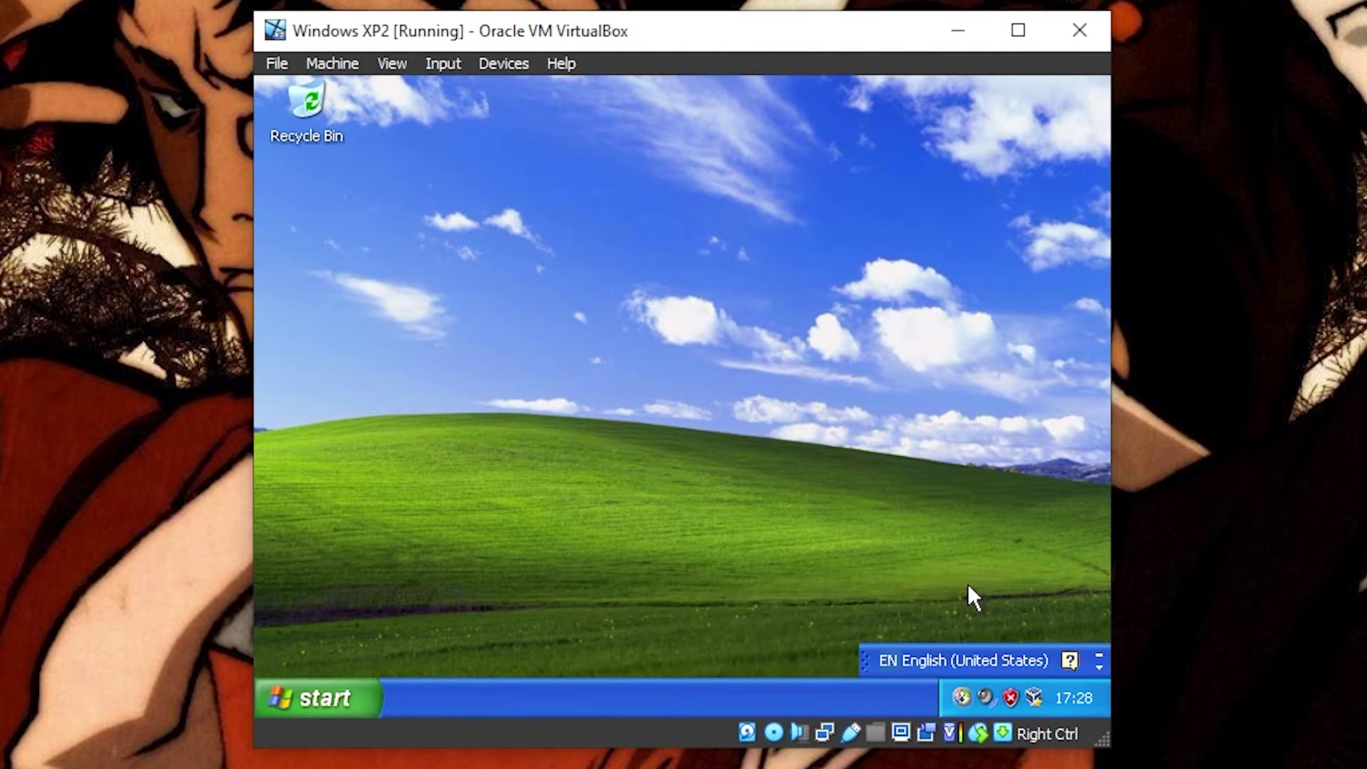
left_click(398, 64)
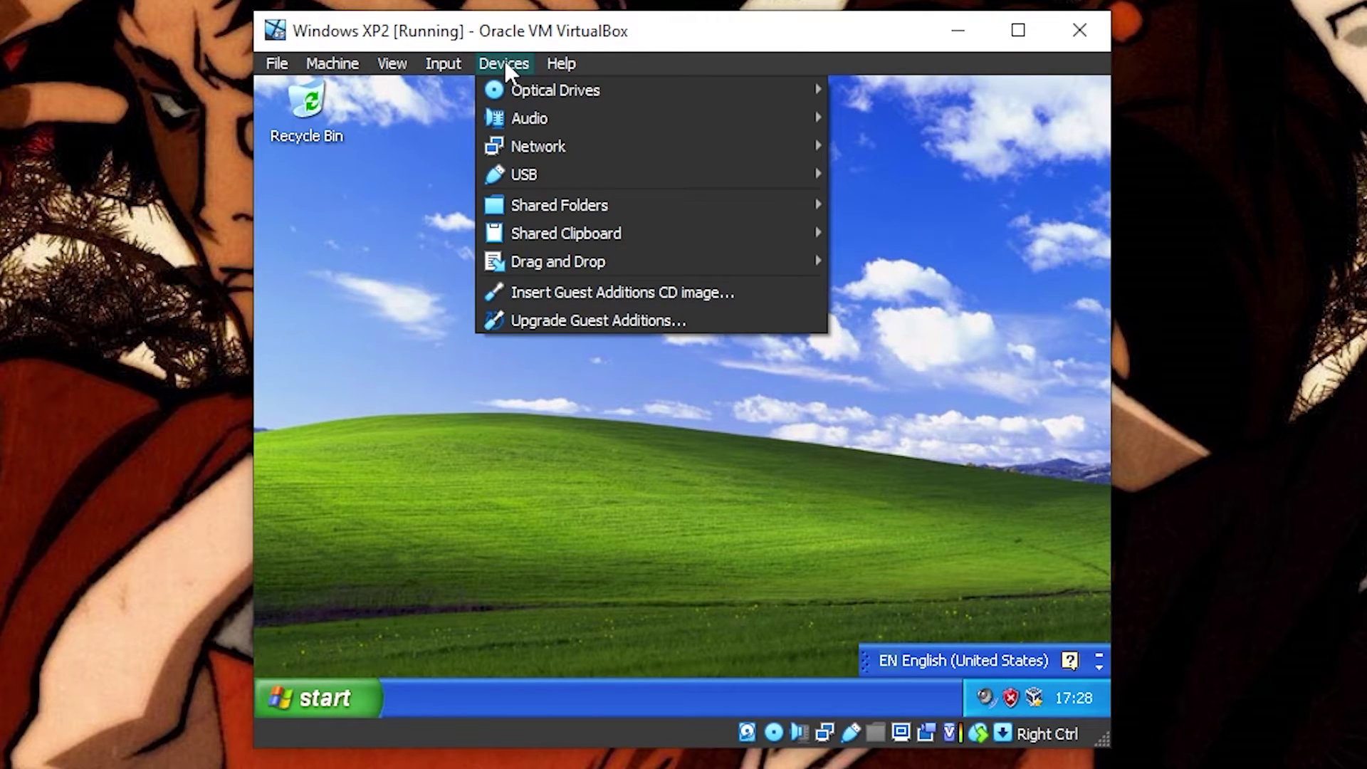
Step: Add D:\Games\Virtual Machine as shared folder Virtual_Machine with auto-mount and full access
mouse_move(574, 205)
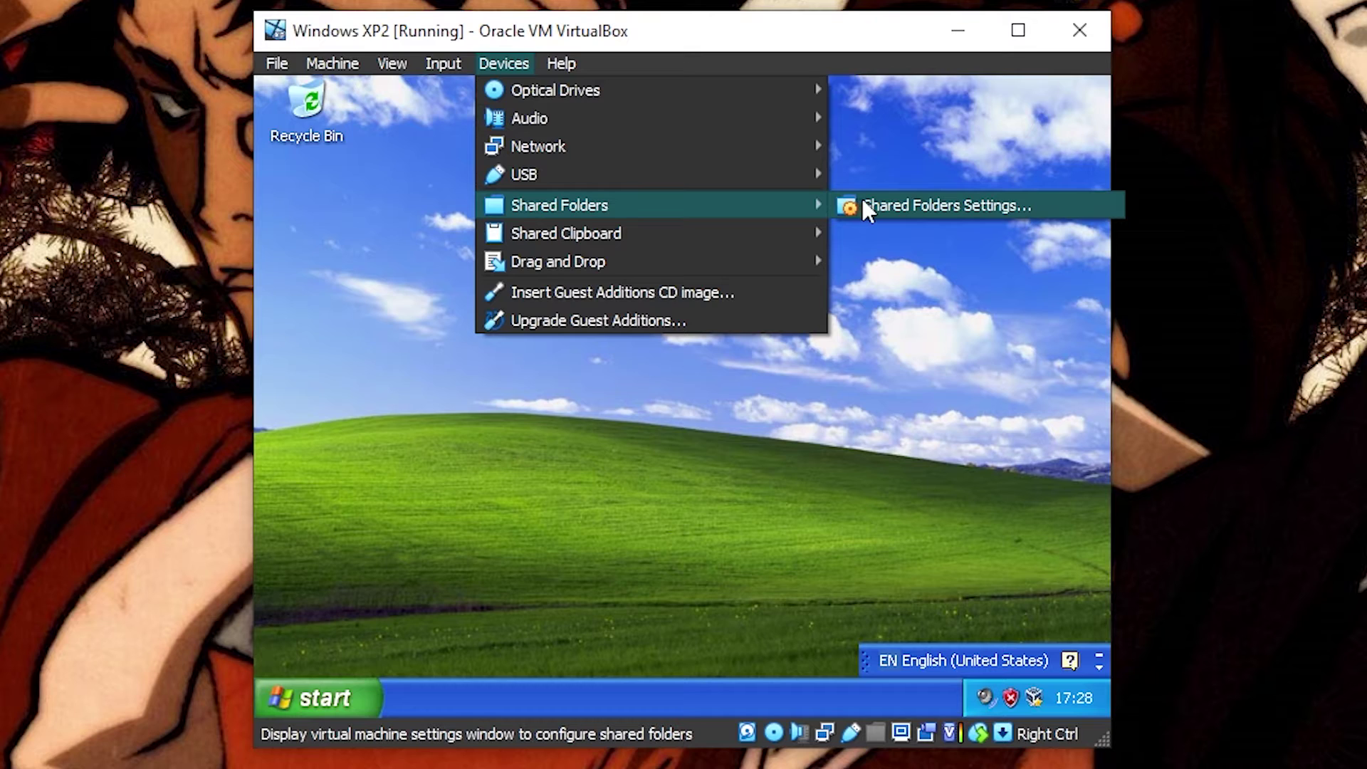
left_click(1019, 206)
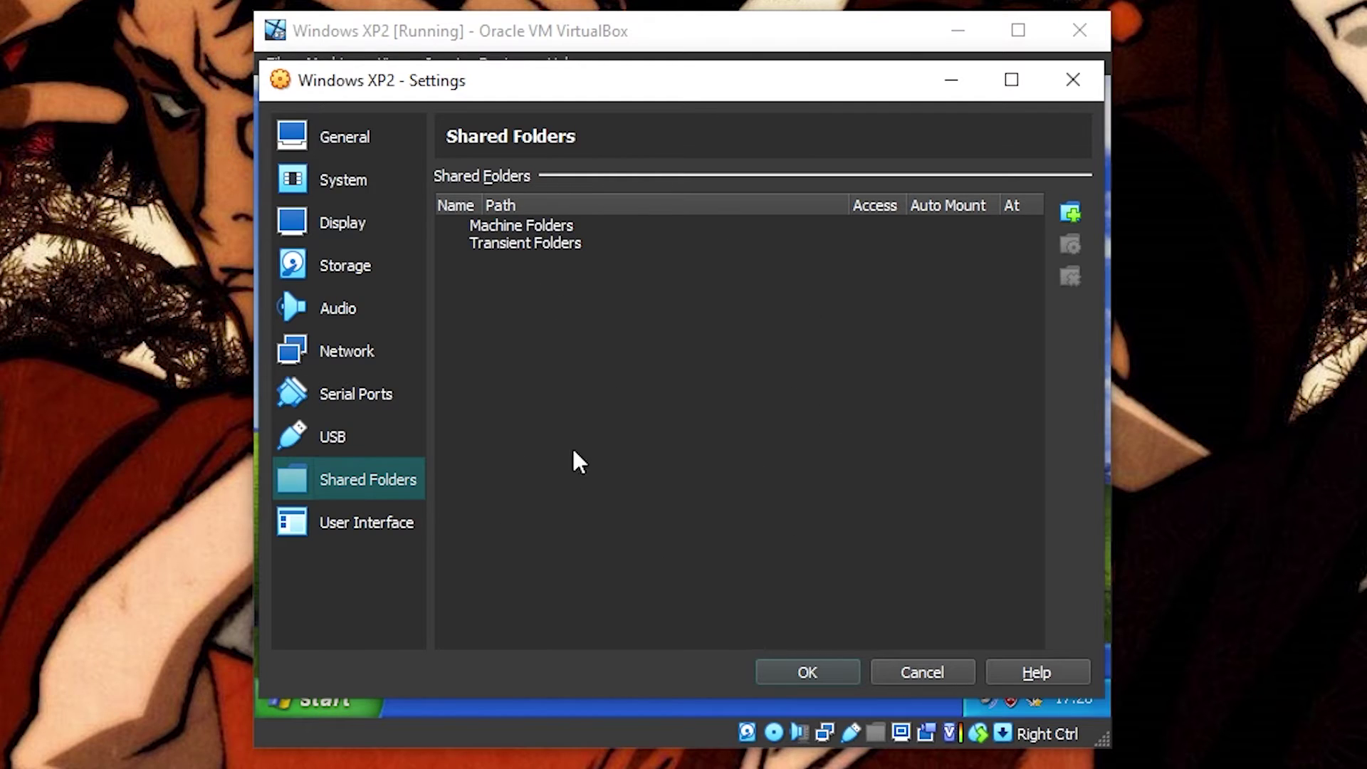
left_click(1070, 212)
left_click(847, 294)
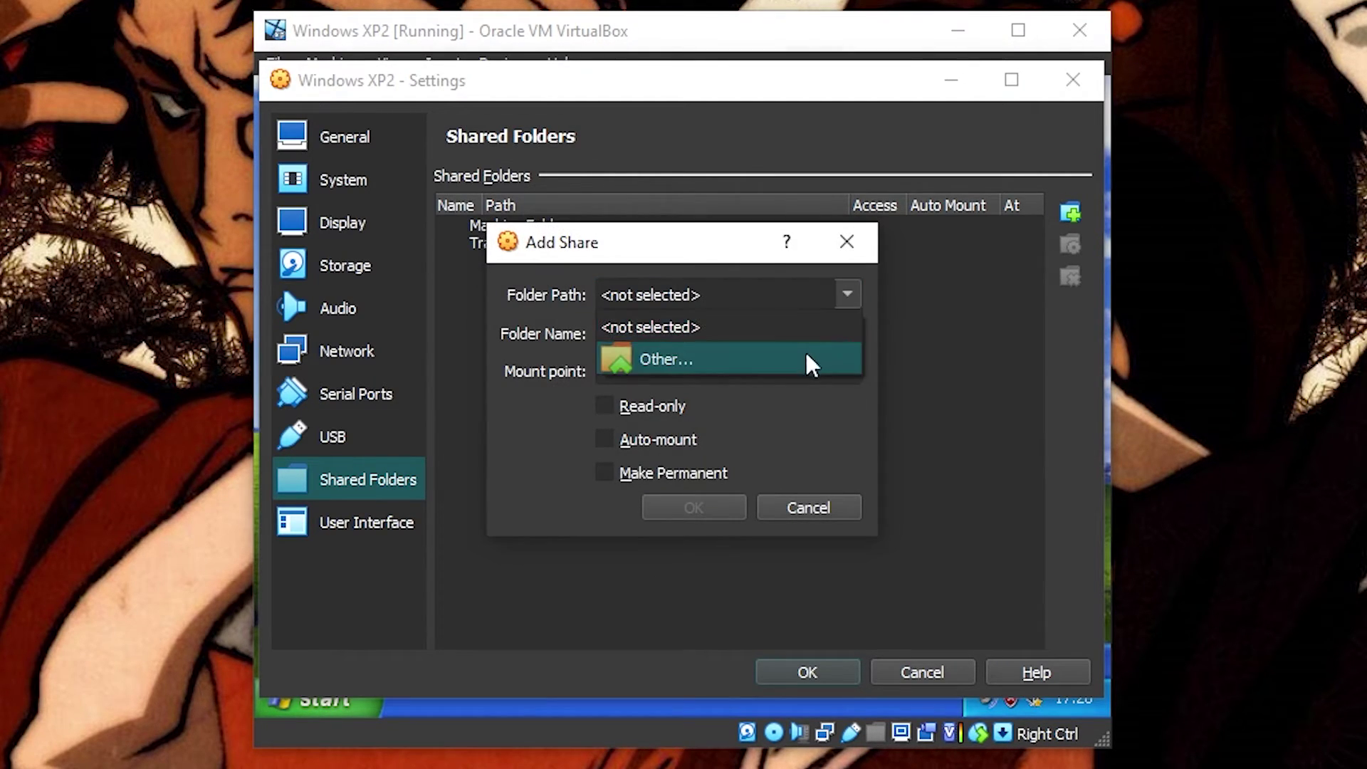
left_click(805, 357)
scroll(603, 646, "down", 1)
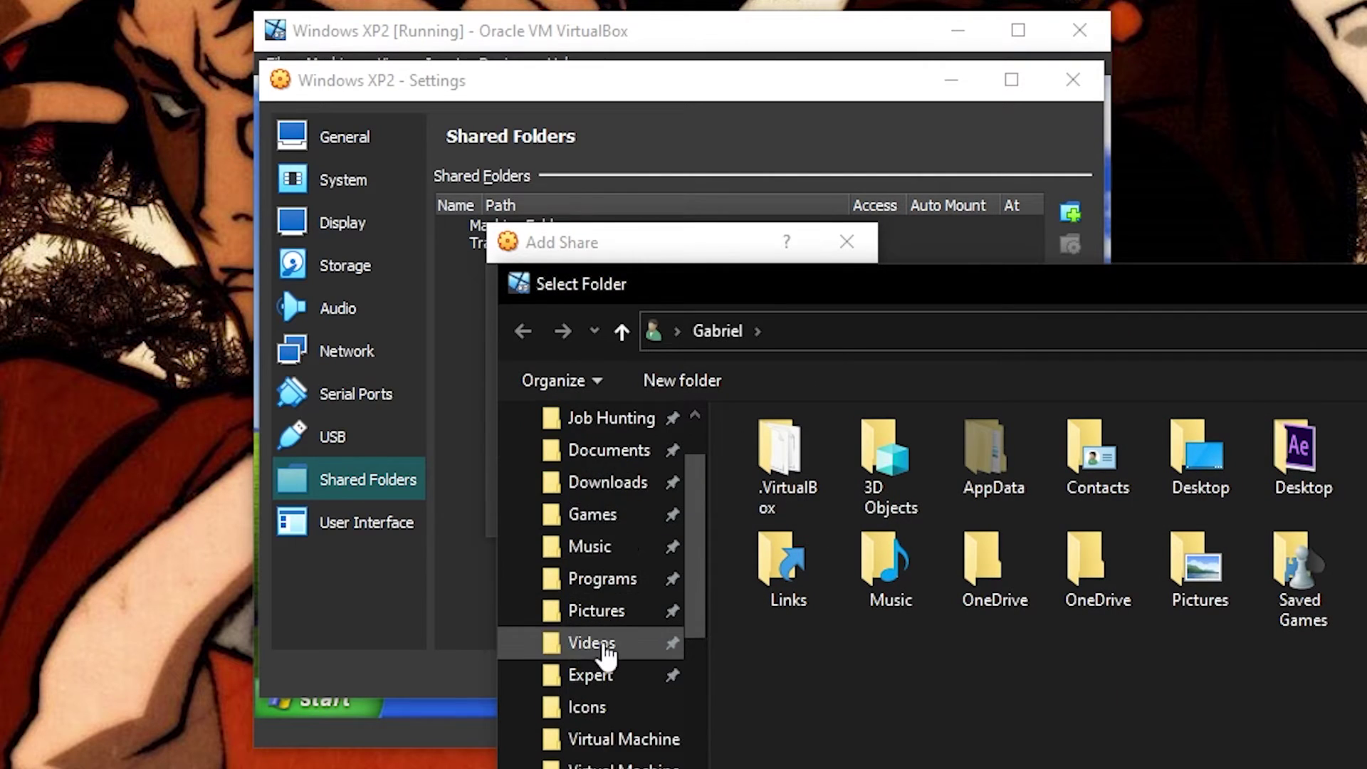
scroll(607, 619, "up", 1)
left_click(614, 546)
scroll(912, 545, "down", 5)
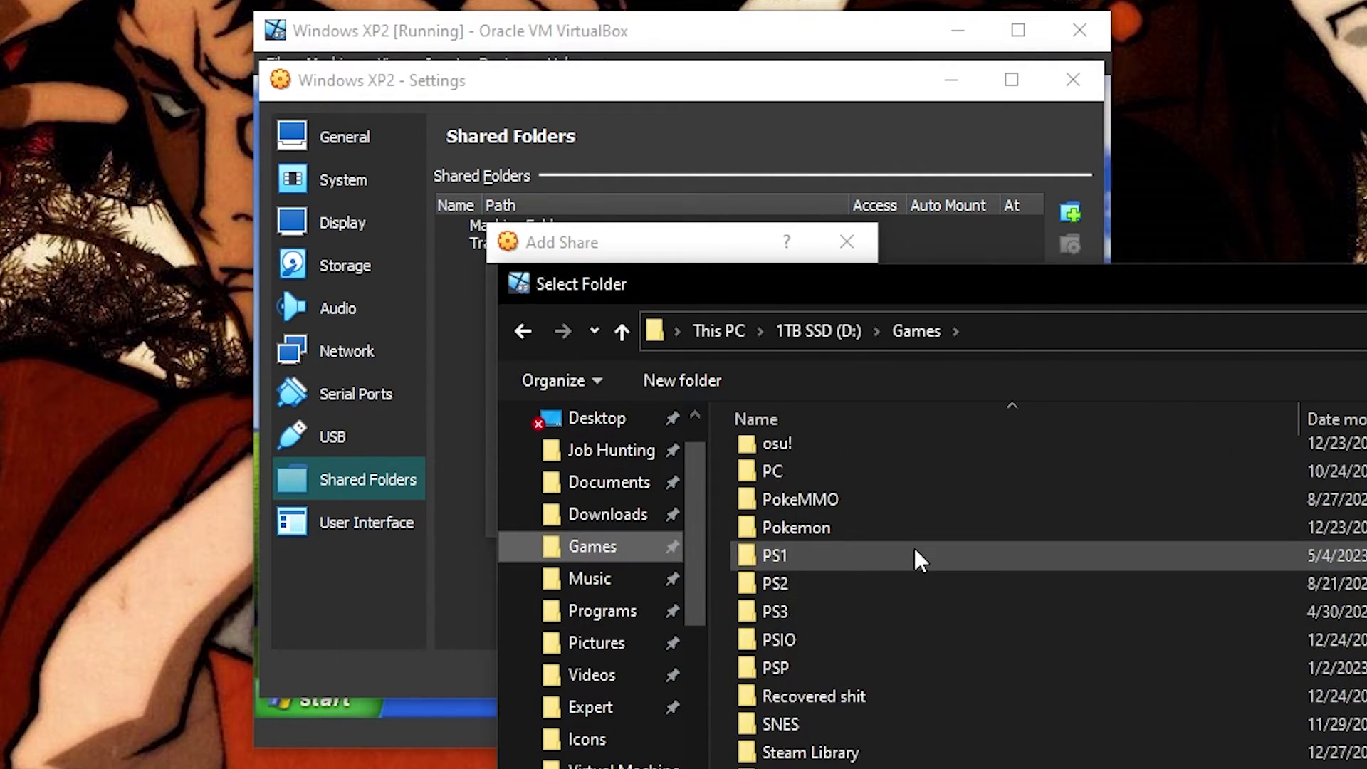
left_click(620, 765)
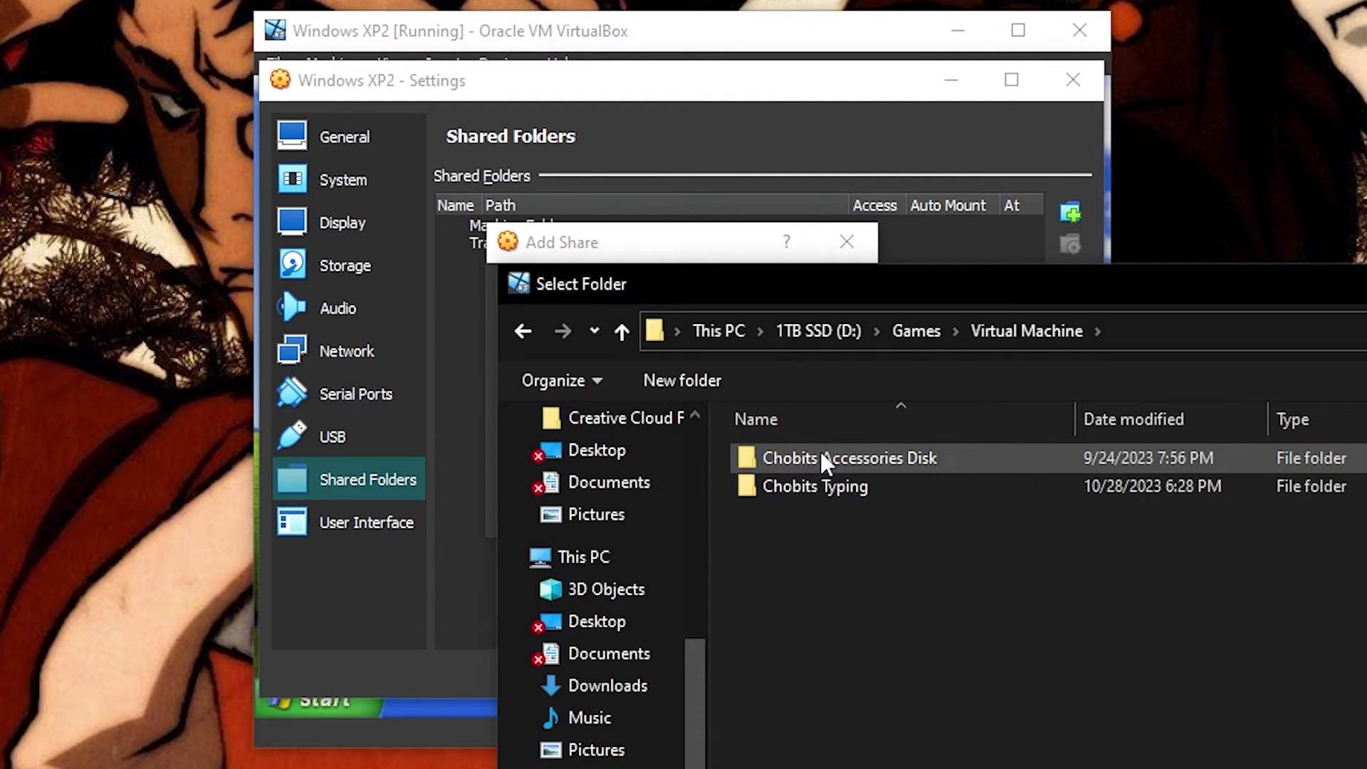
key("Return")
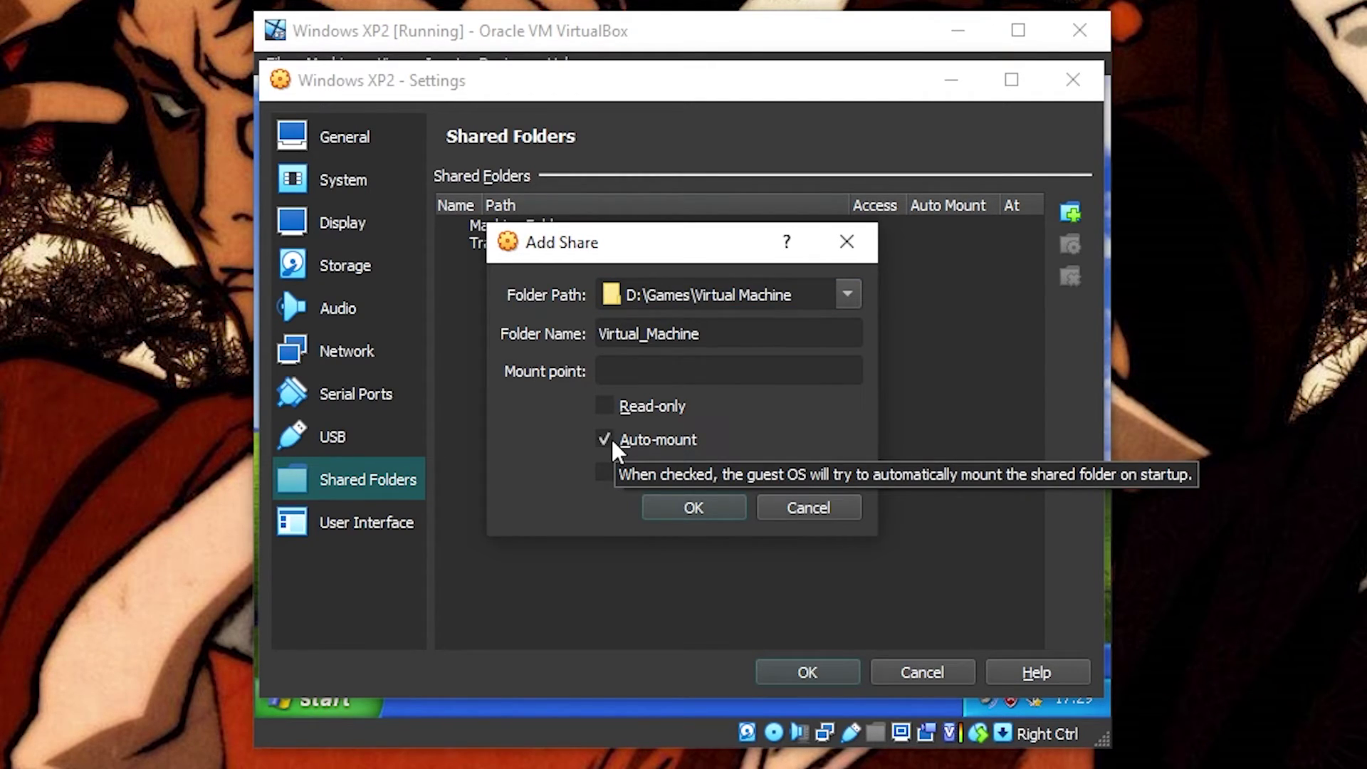
left_click(682, 507)
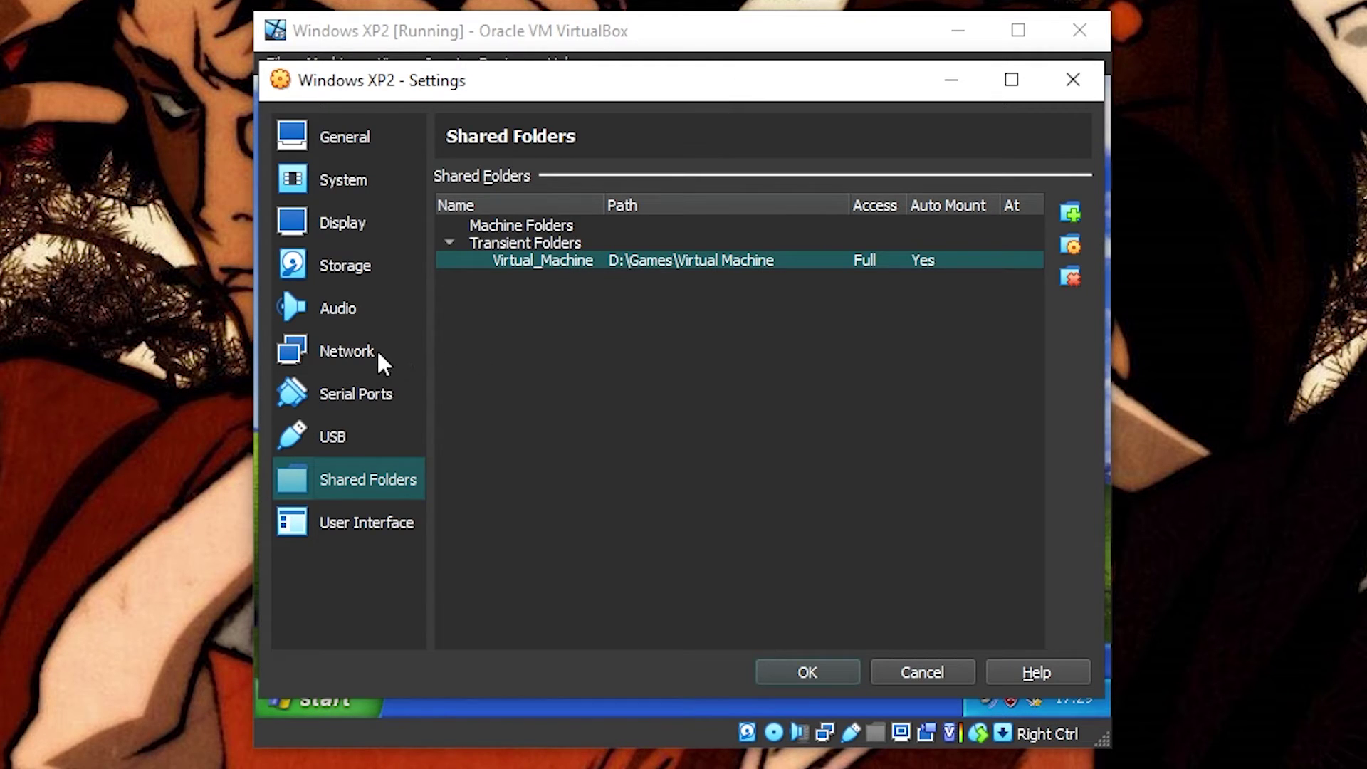
Step: Set the VM's network adapter to Not attached and save the settings
left_click(349, 351)
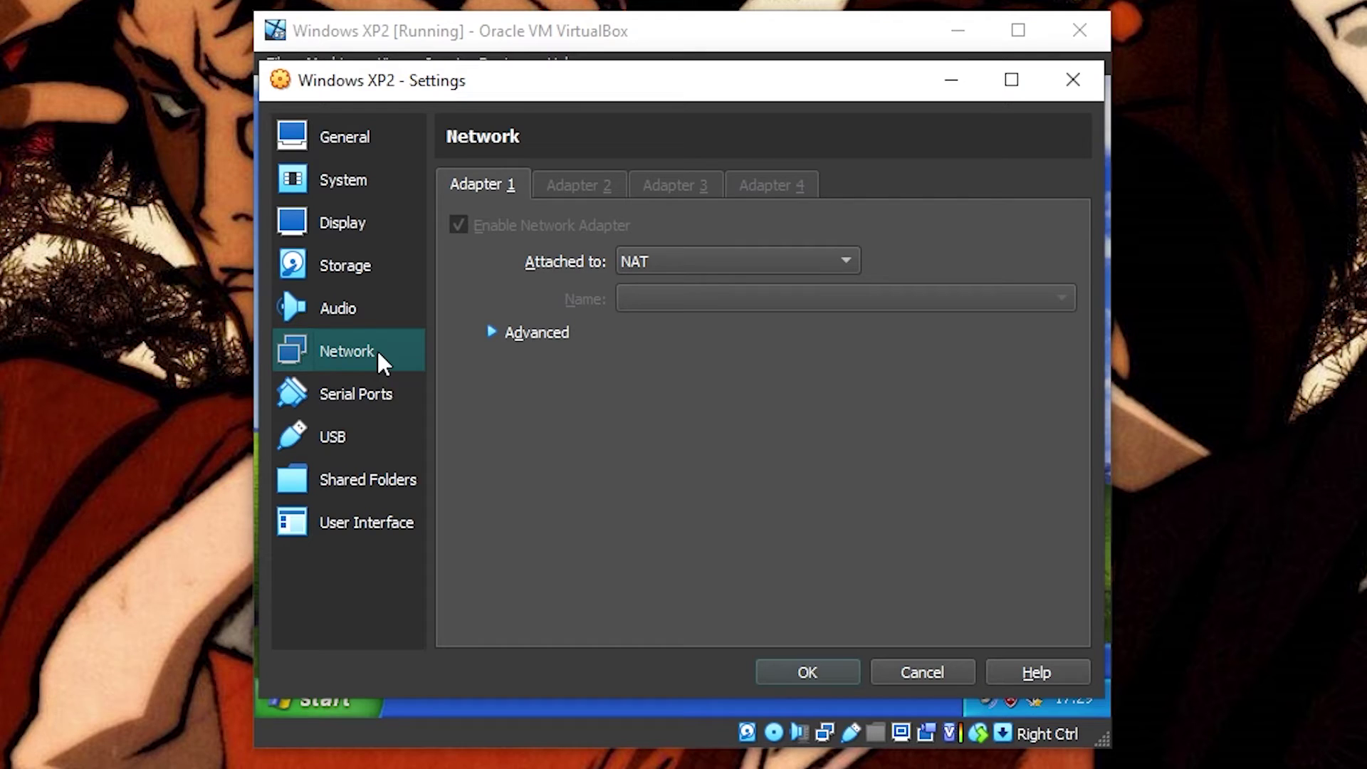
left_click(694, 266)
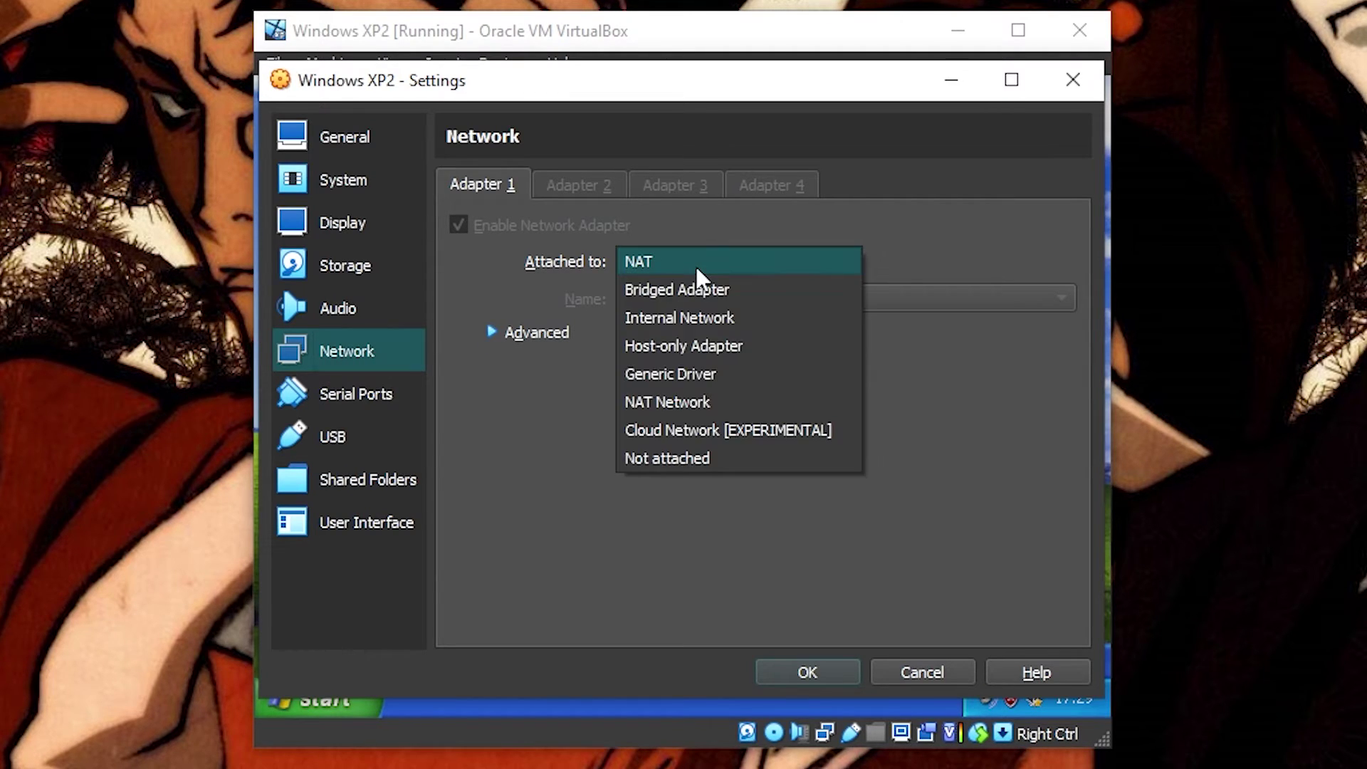
left_click(674, 455)
left_click(531, 333)
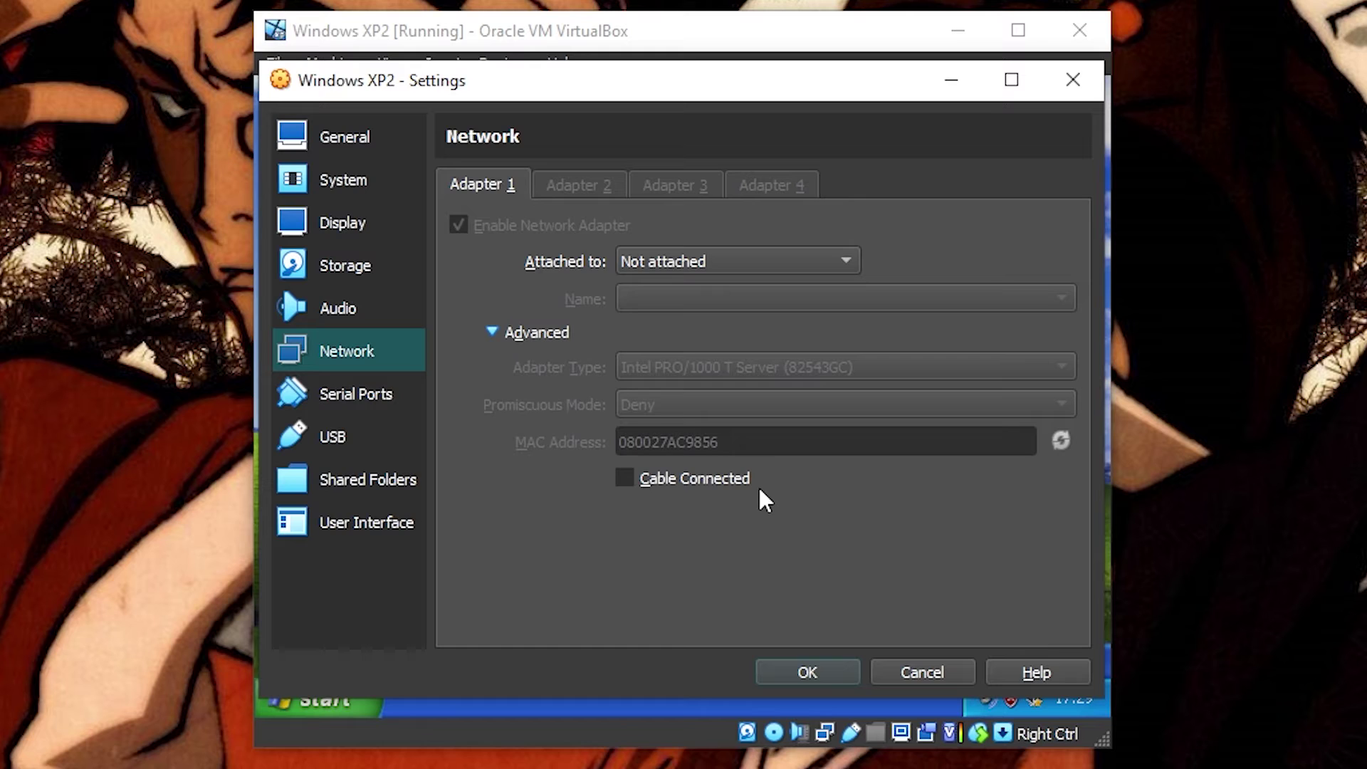
left_click(804, 672)
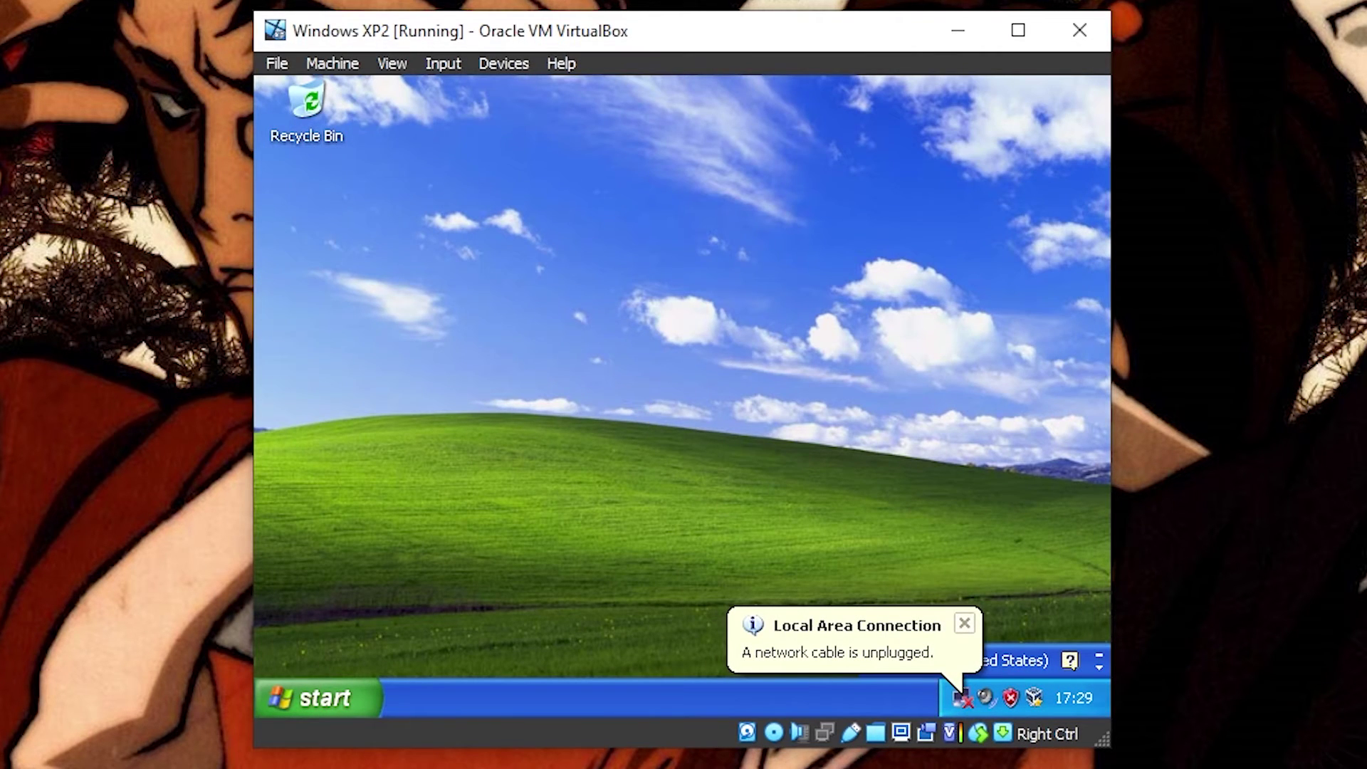
key("alt+Tab")
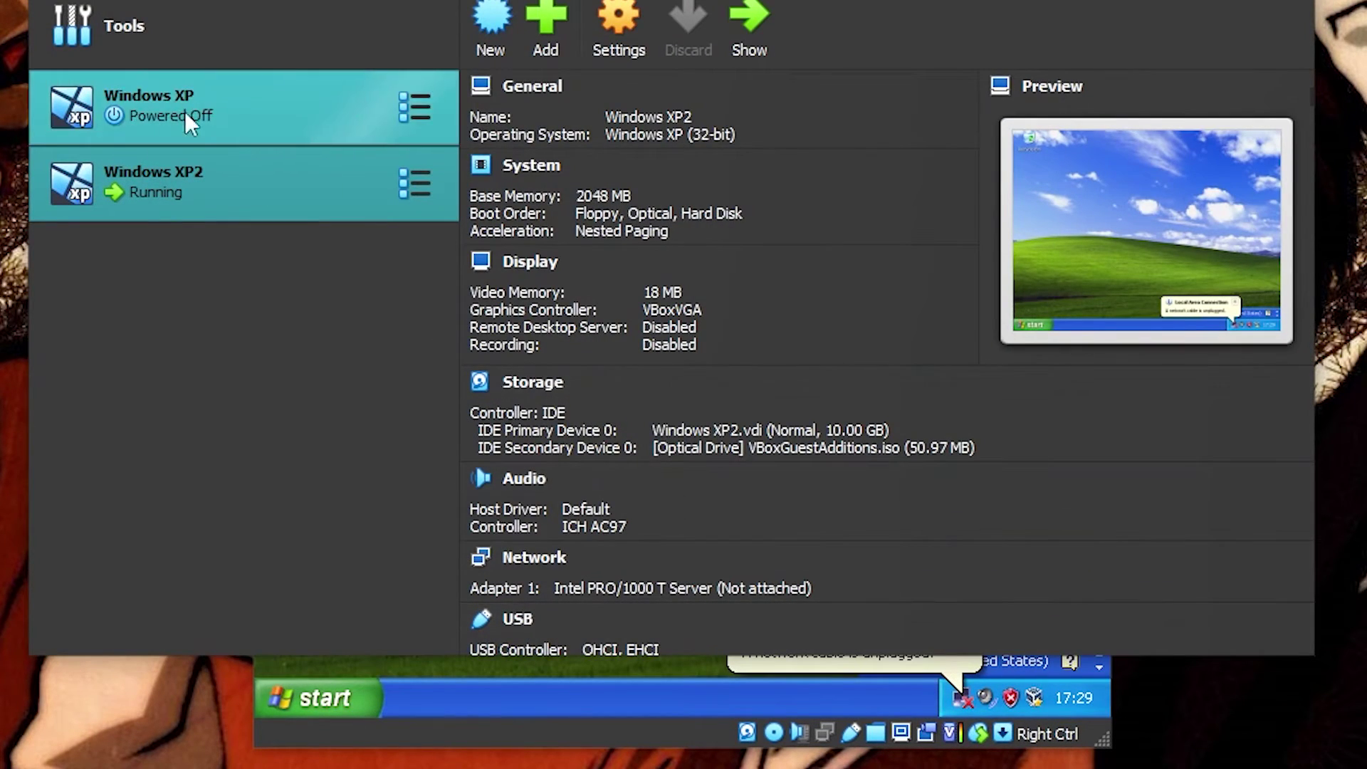
left_click(272, 40)
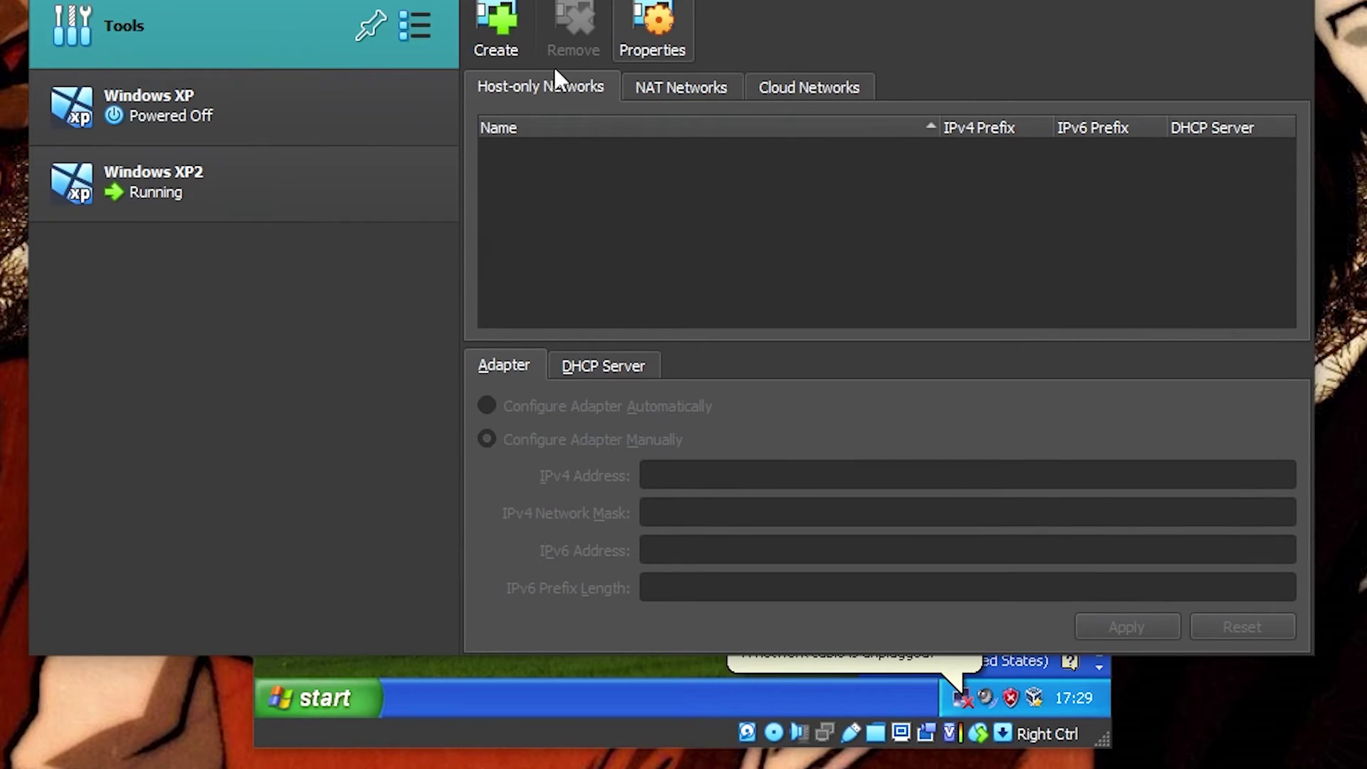
left_click(726, 87)
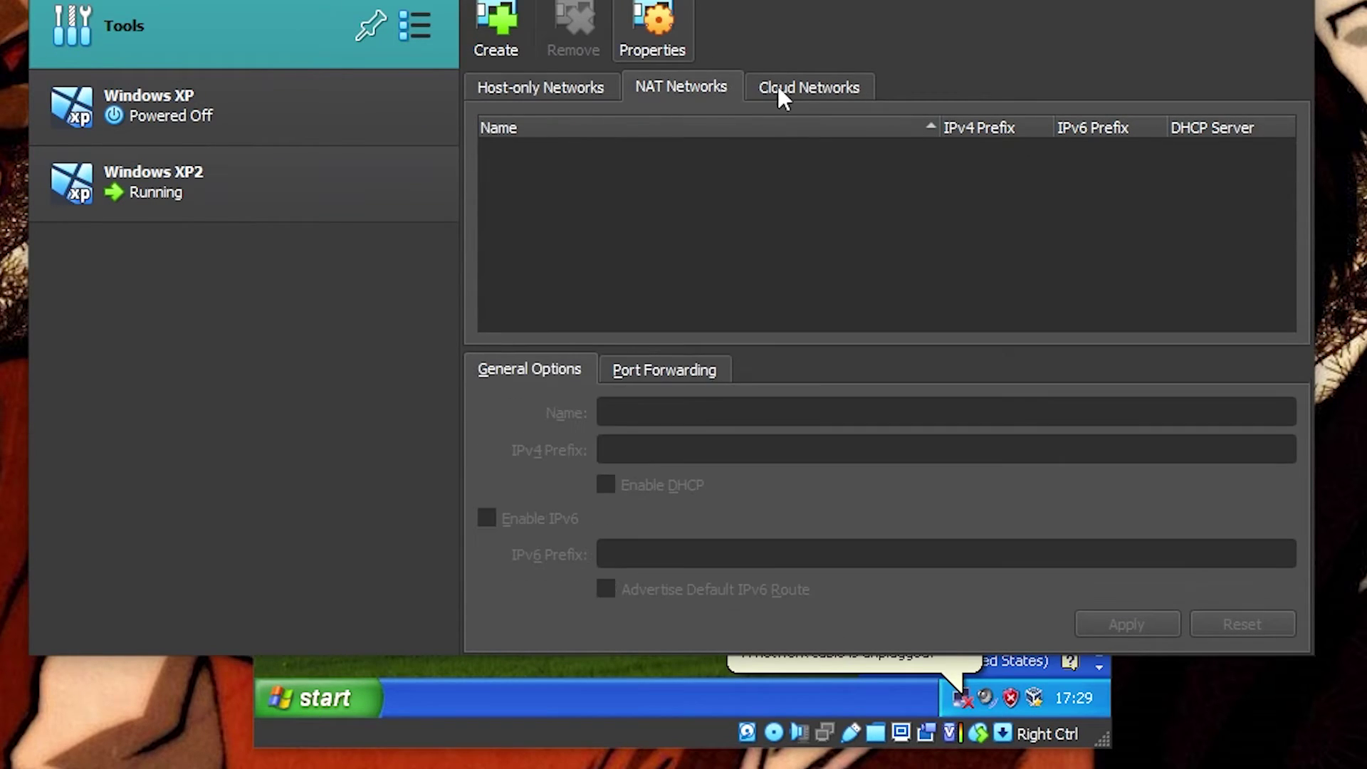
left_click(782, 85)
left_click(696, 88)
left_click(507, 87)
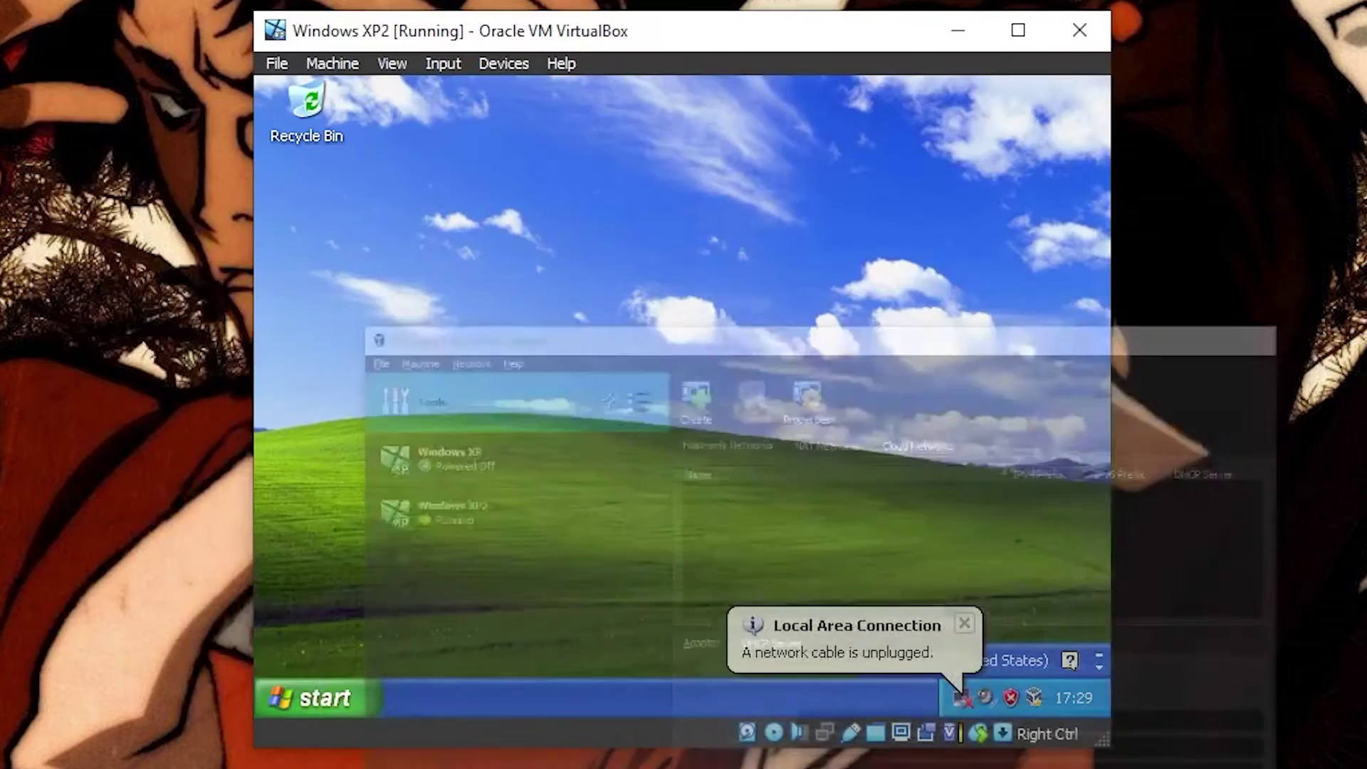
key("super+Down")
Step: Dismiss the unplugged network cable notice and open the shared Z: drive from My Computer
left_click(963, 620)
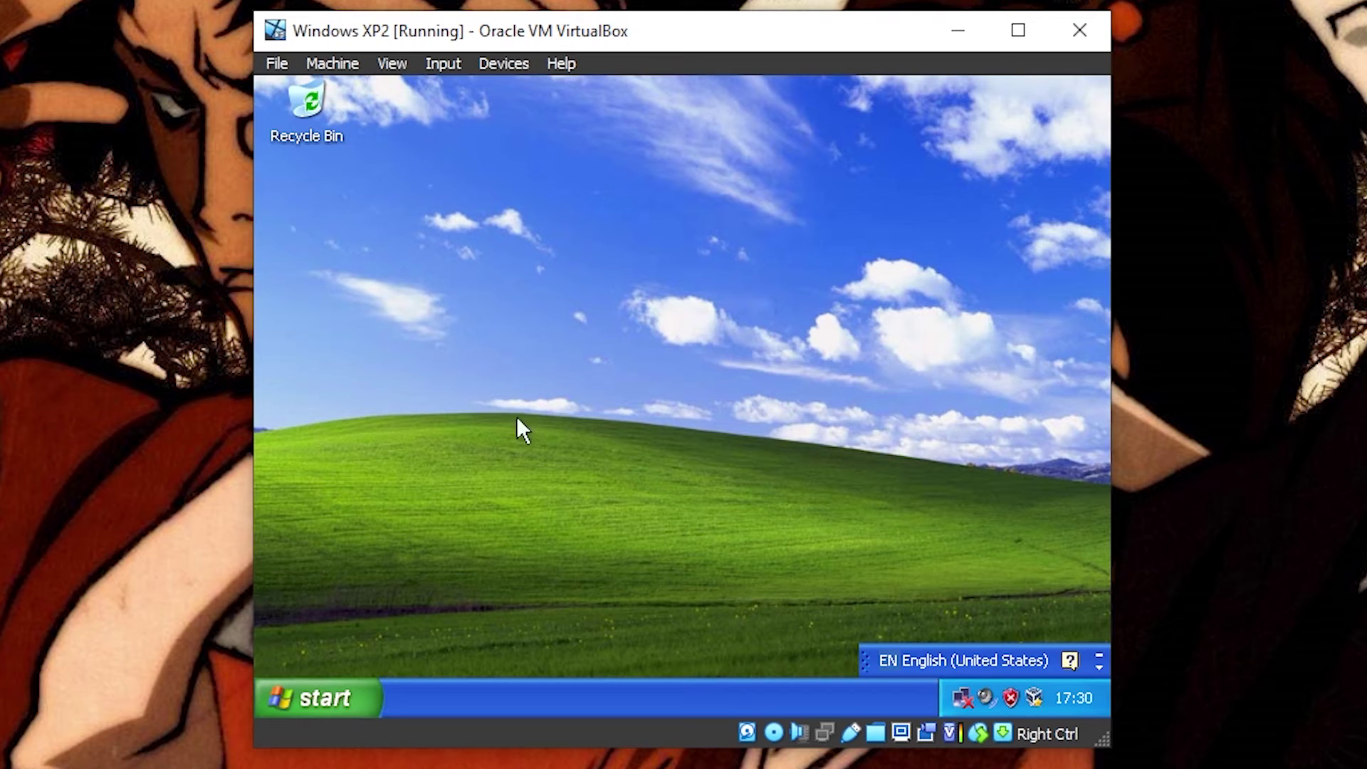
left_click(349, 694)
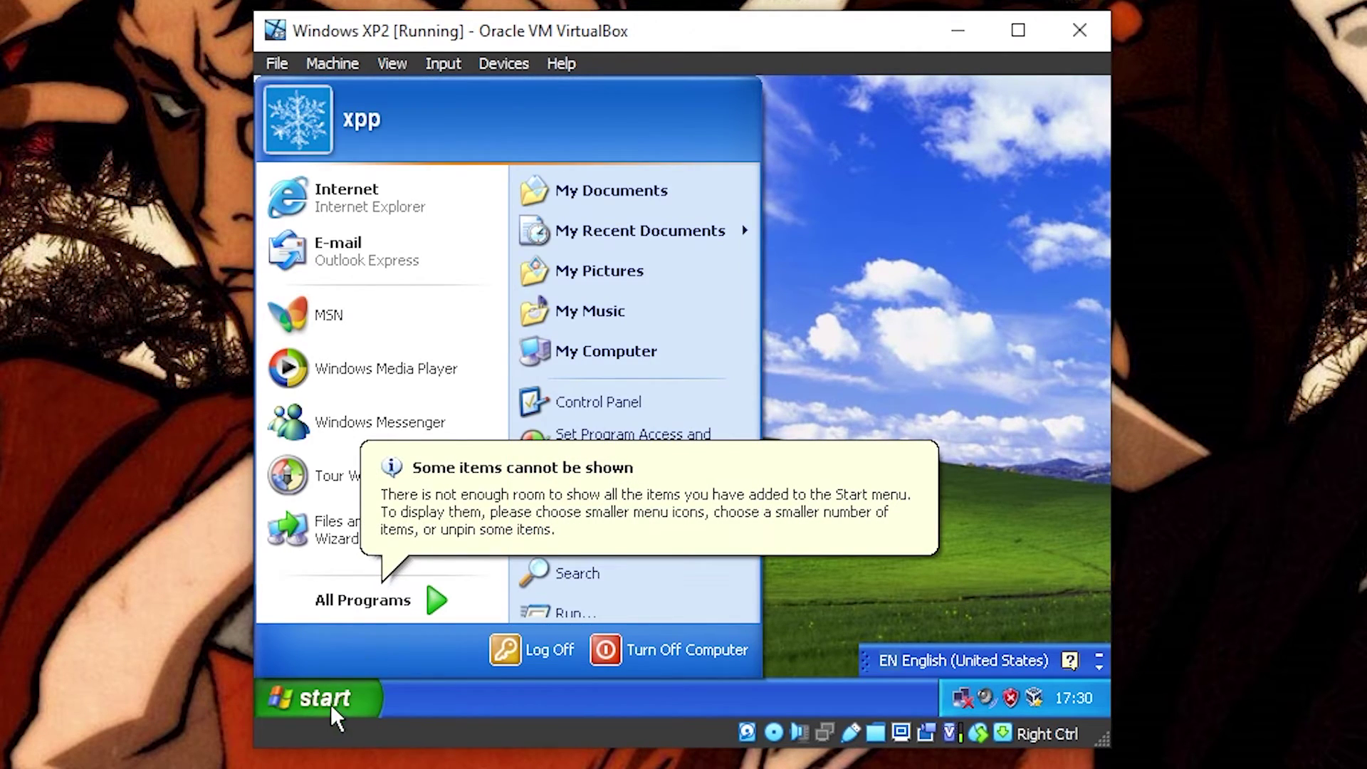
left_click(613, 348)
scroll(719, 509, "down", 2)
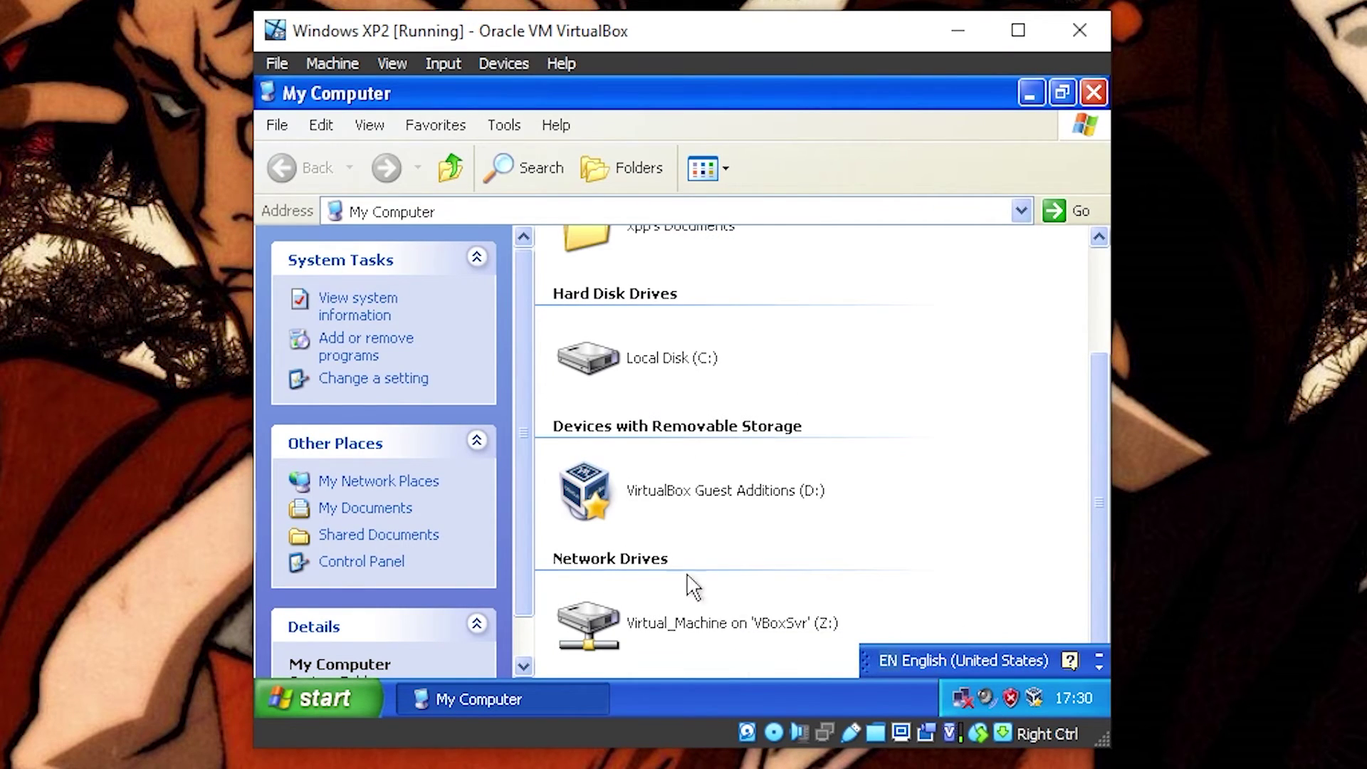
mouse_move(783, 638)
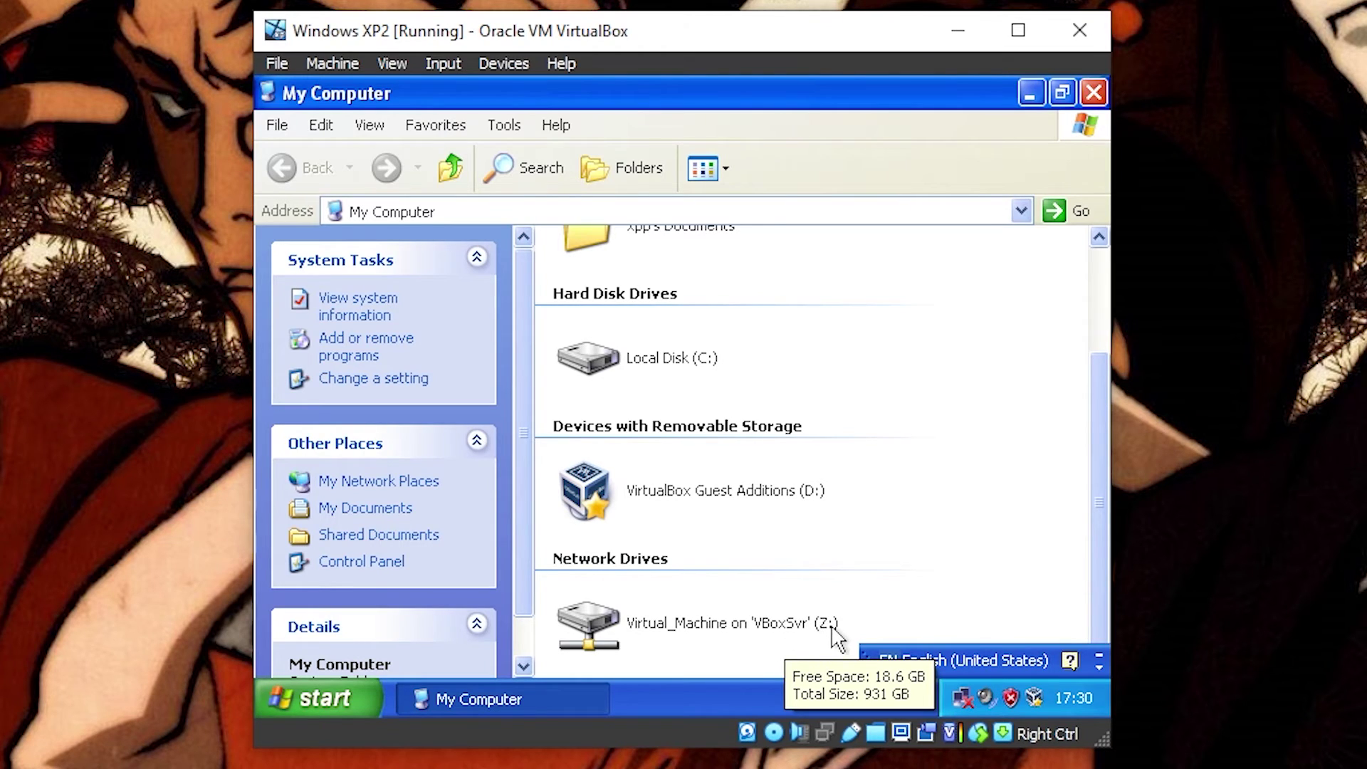
double_click(833, 630)
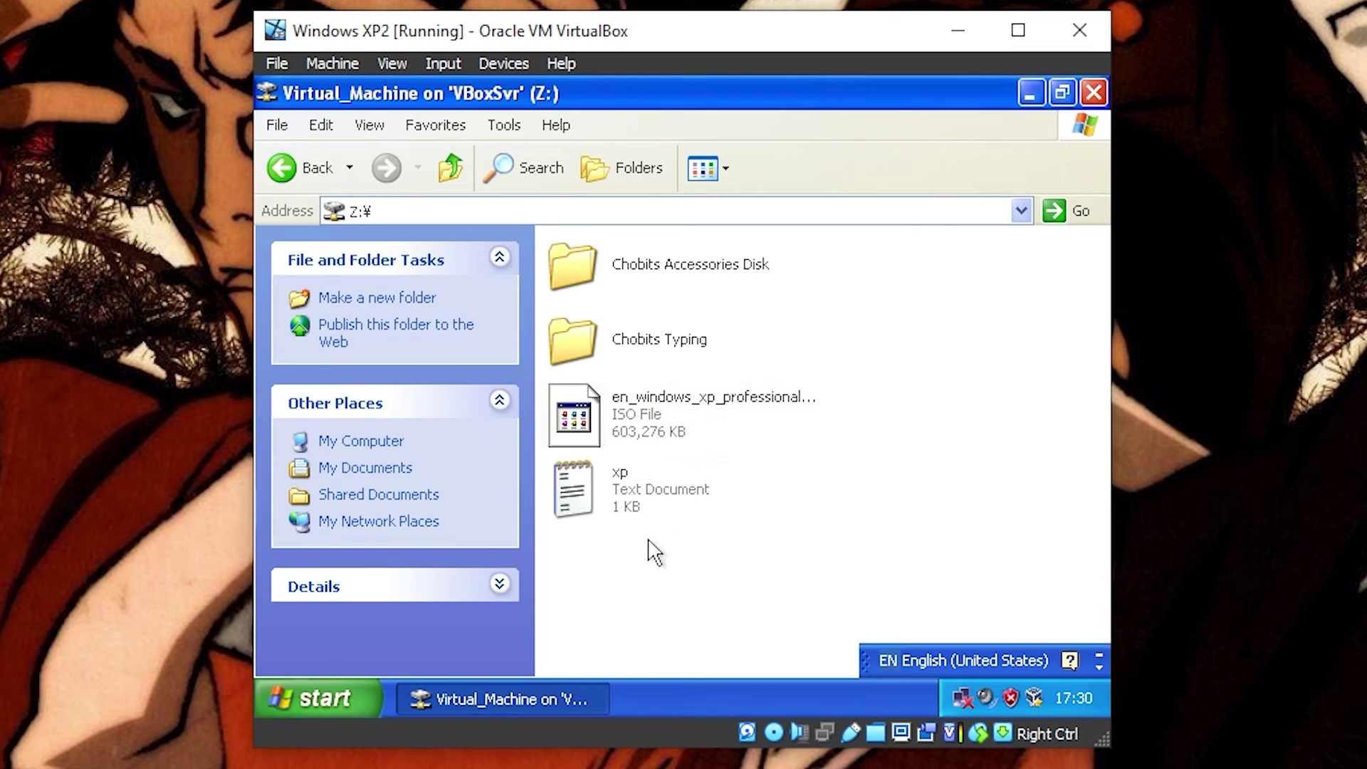
Step: In the Chobits Typing folder, check the ちょびっツ subfolder, go back, and run autostart
double_click(676, 354)
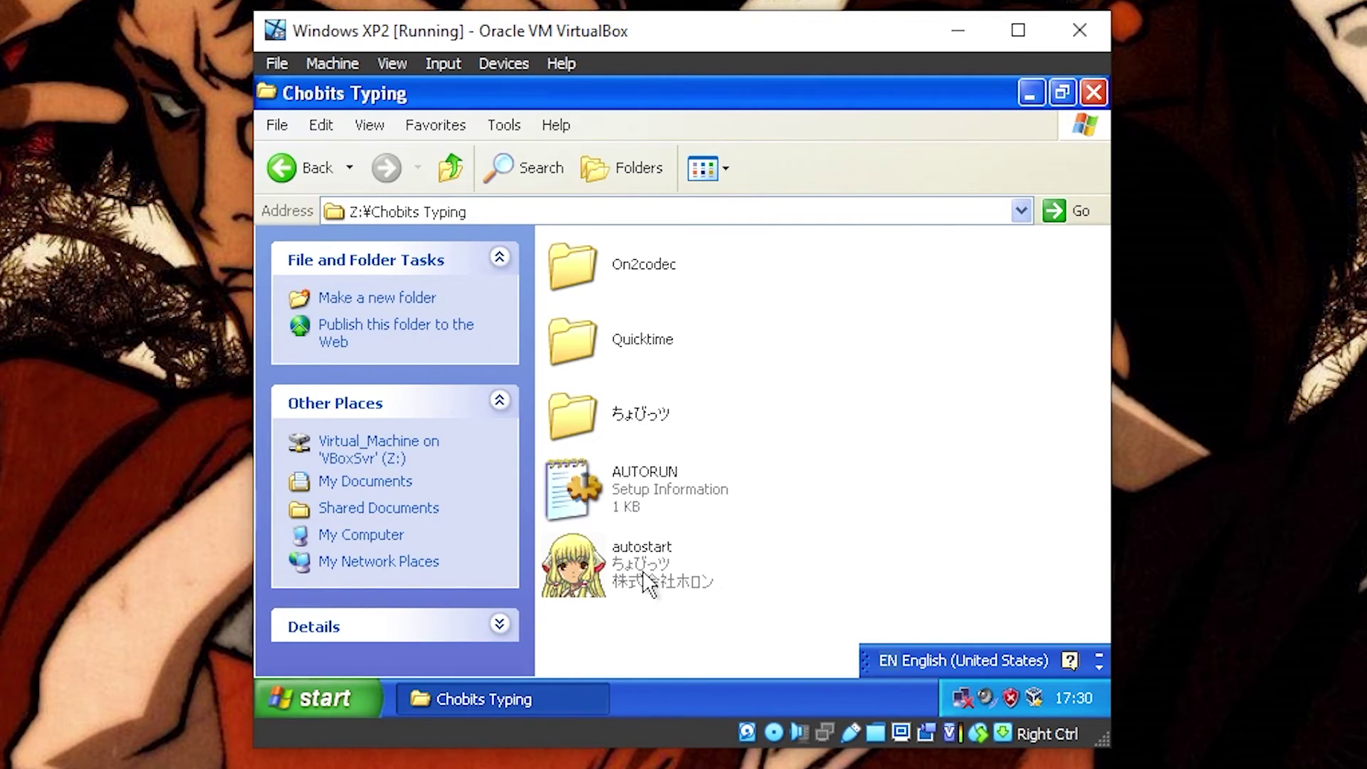
mouse_move(652, 425)
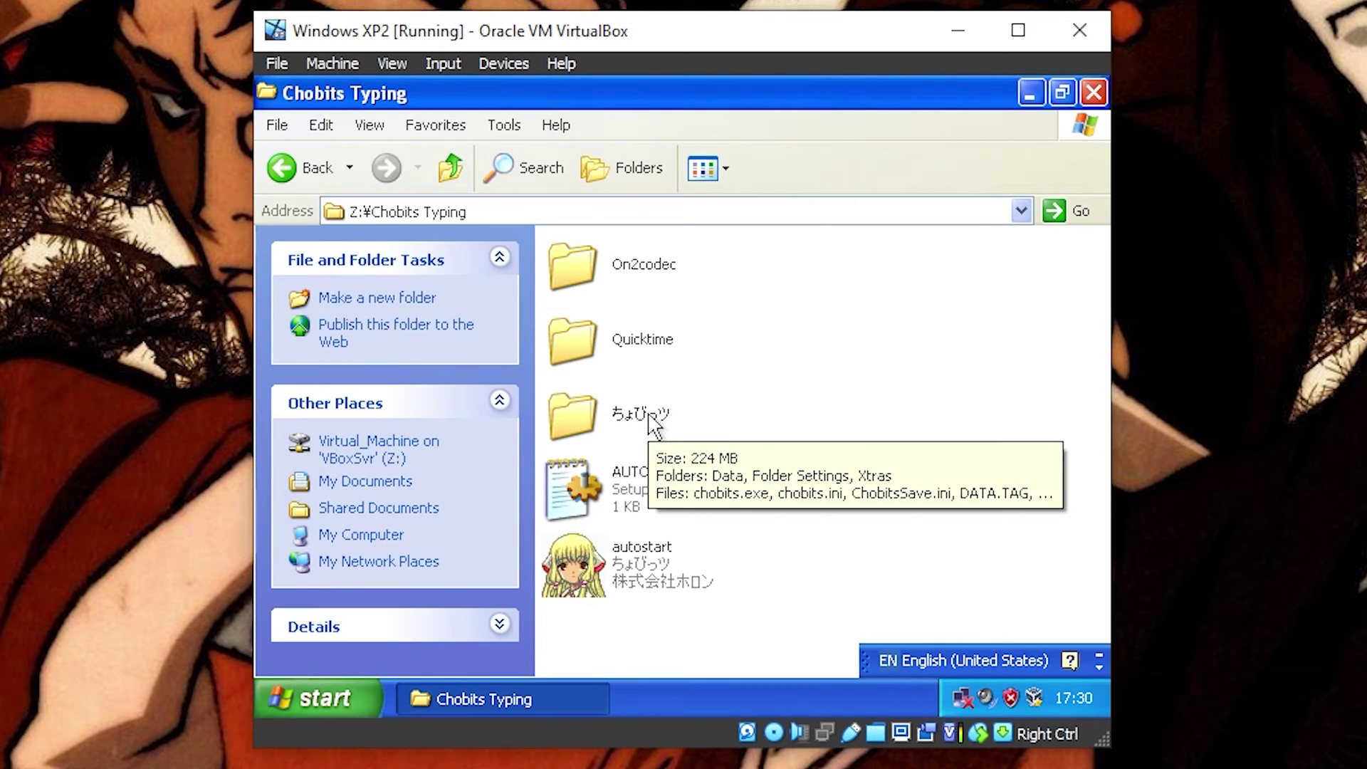
double_click(655, 409)
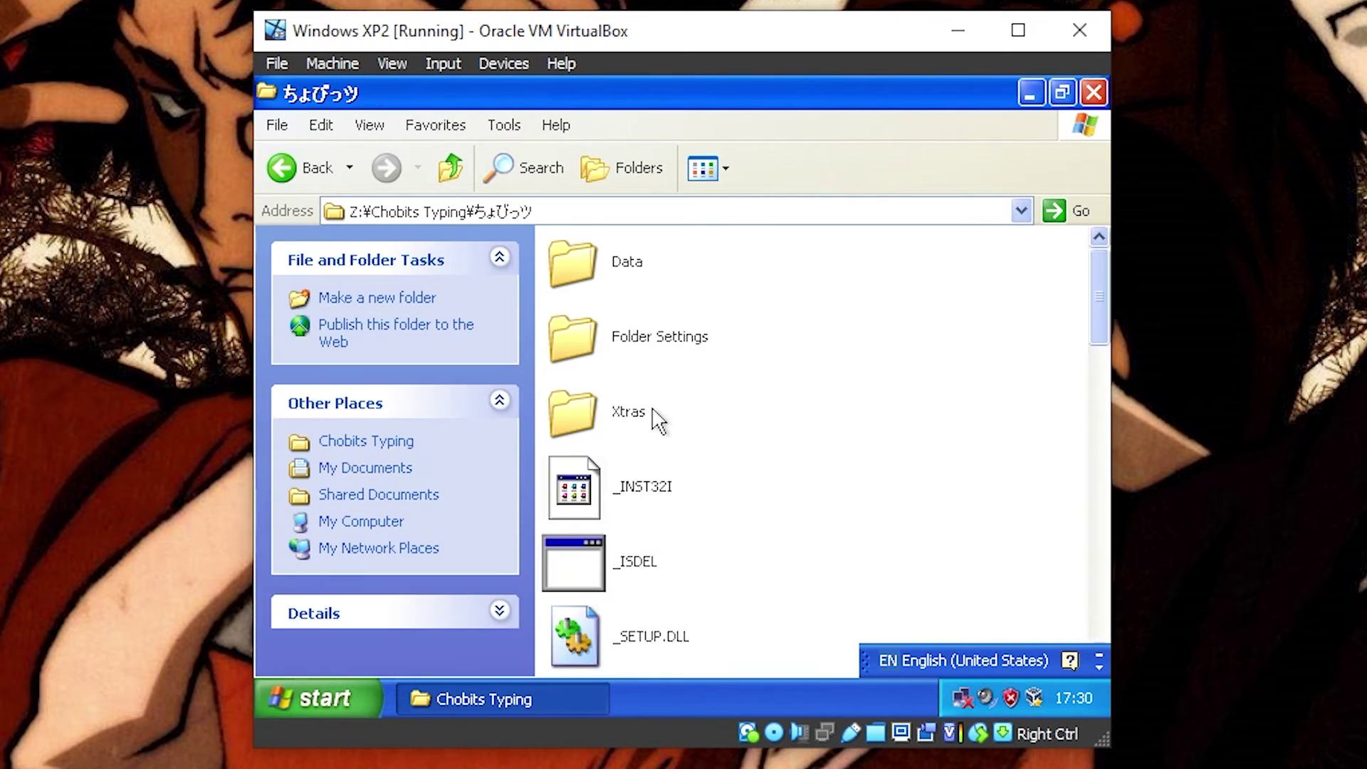
left_click(285, 168)
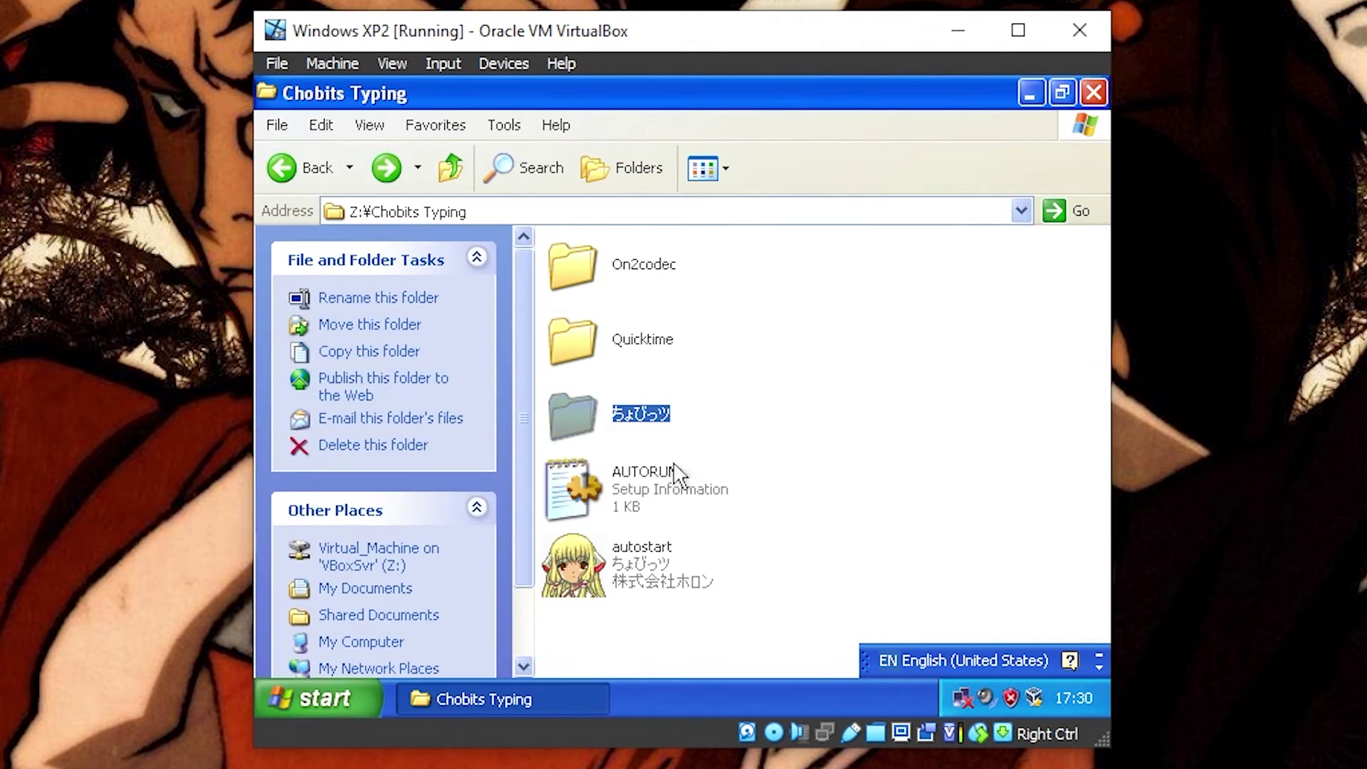
double_click(636, 560)
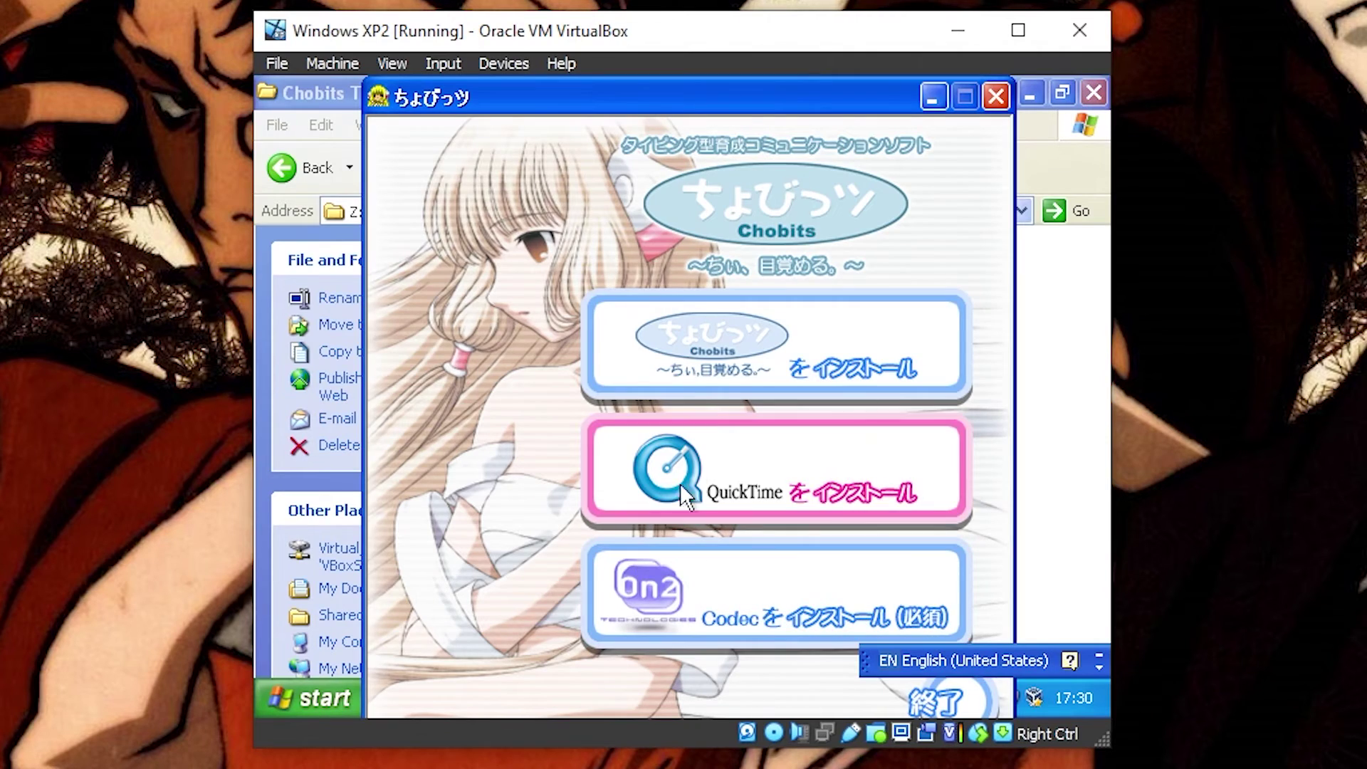
Step: Install QuickTime 5, accepting the license and the default folder, installation type and plug-in options
left_click(755, 497)
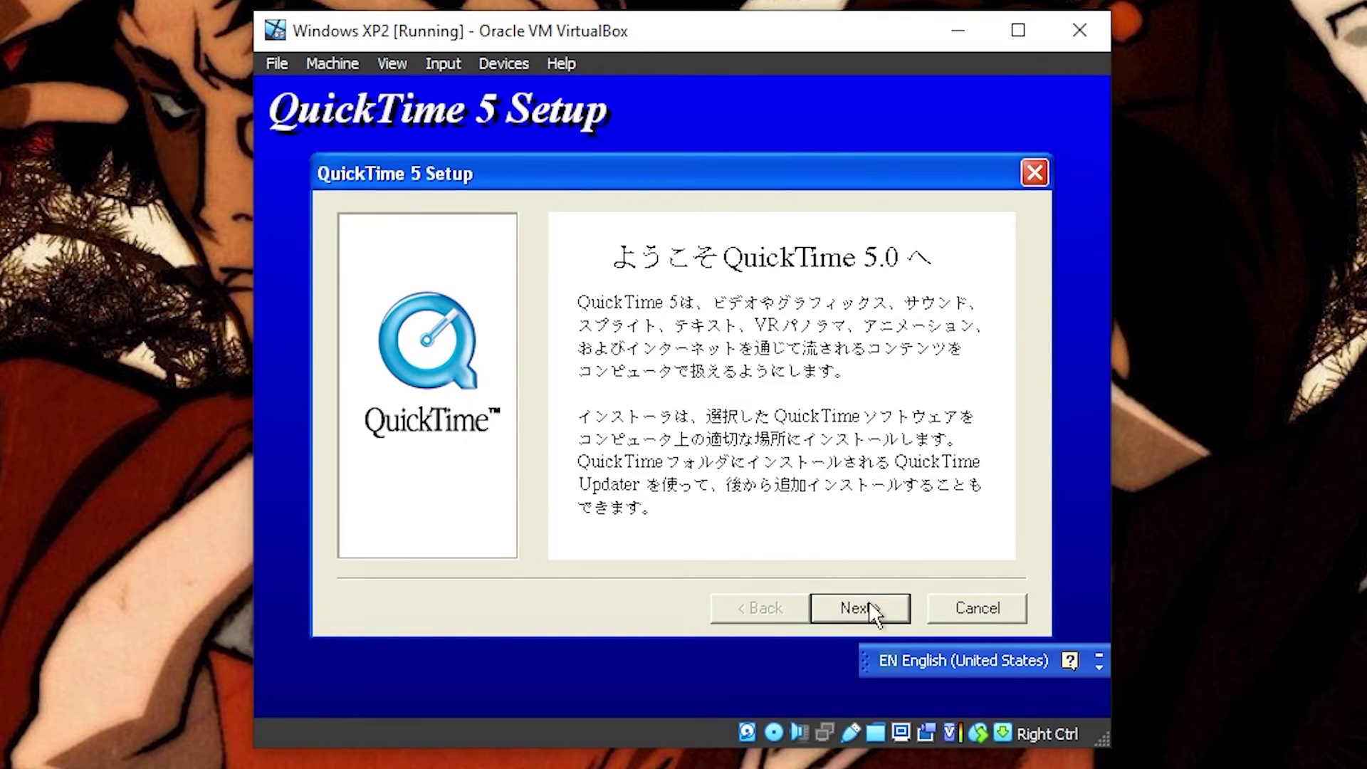
left_click(869, 603)
left_click(869, 602)
left_click(870, 603)
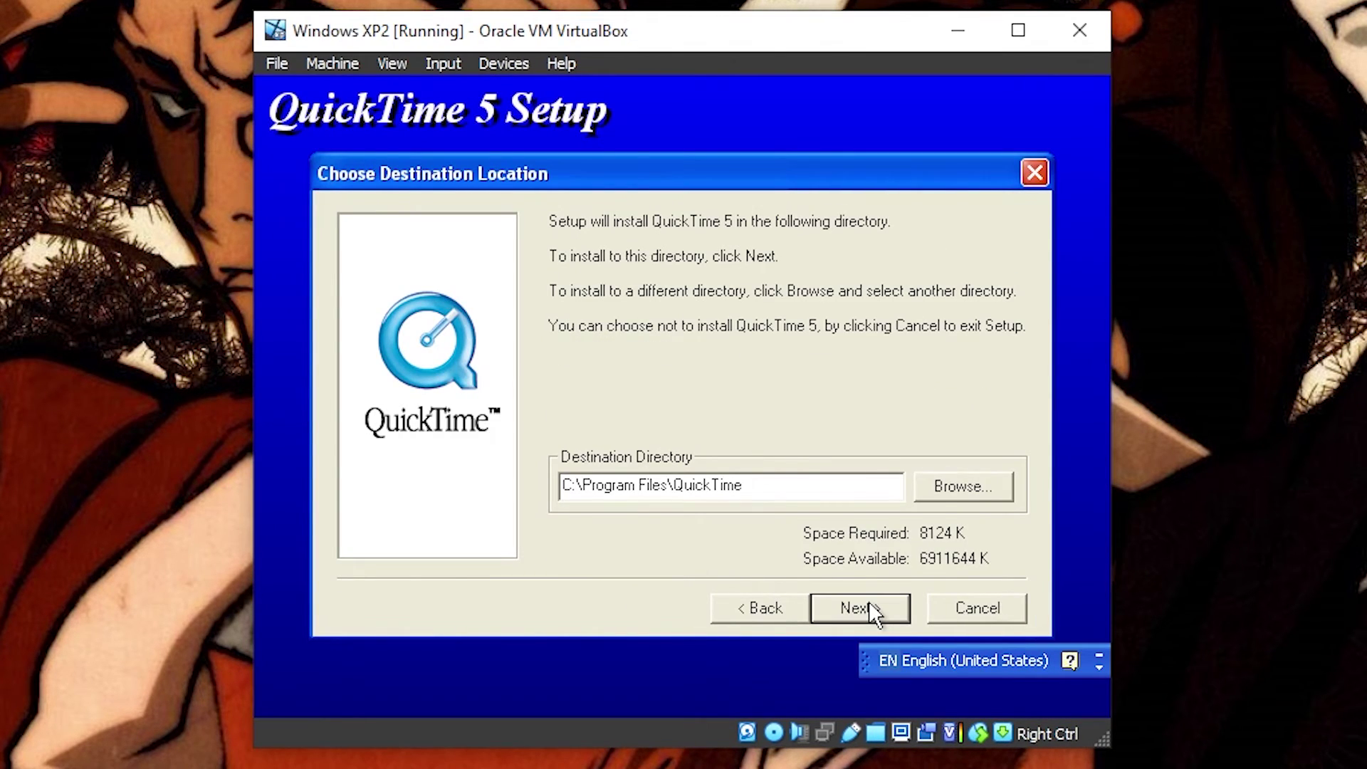
left_click(871, 609)
left_click(871, 602)
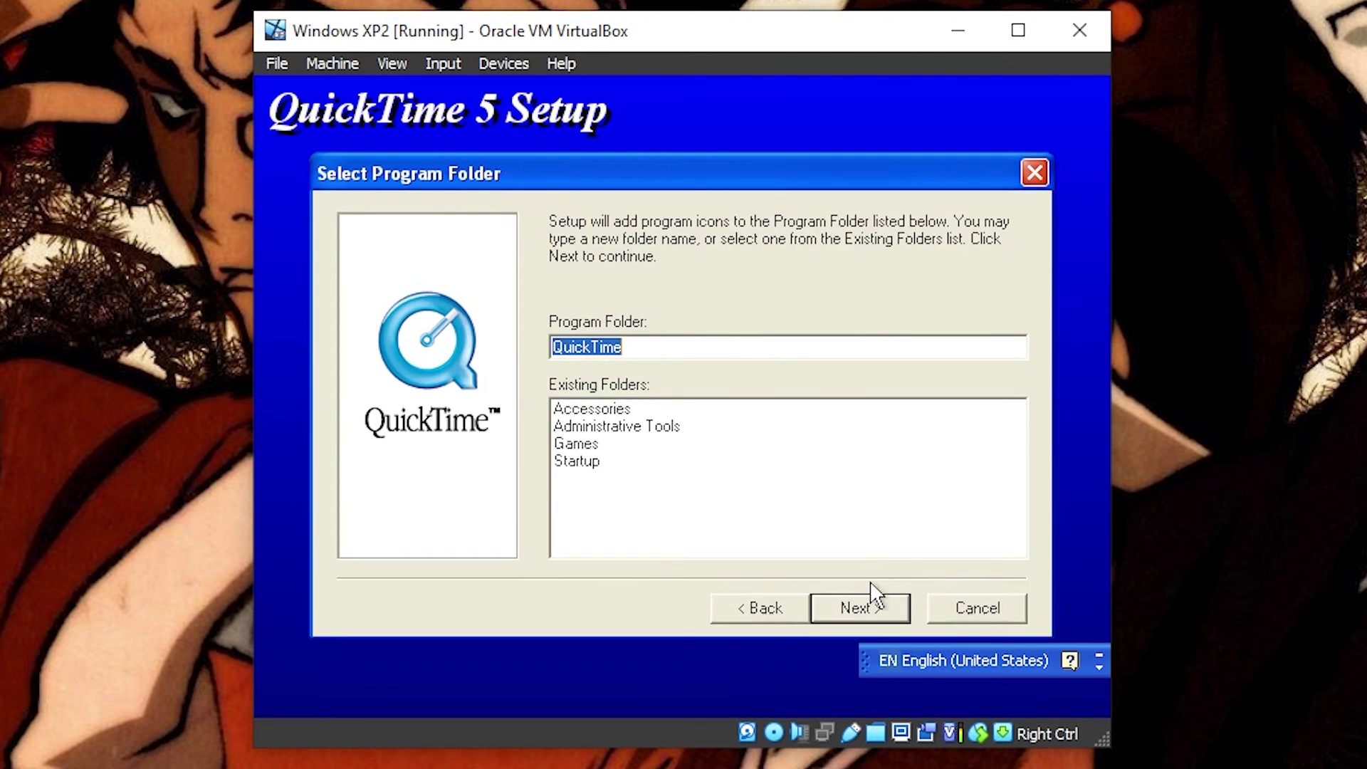
left_click(875, 598)
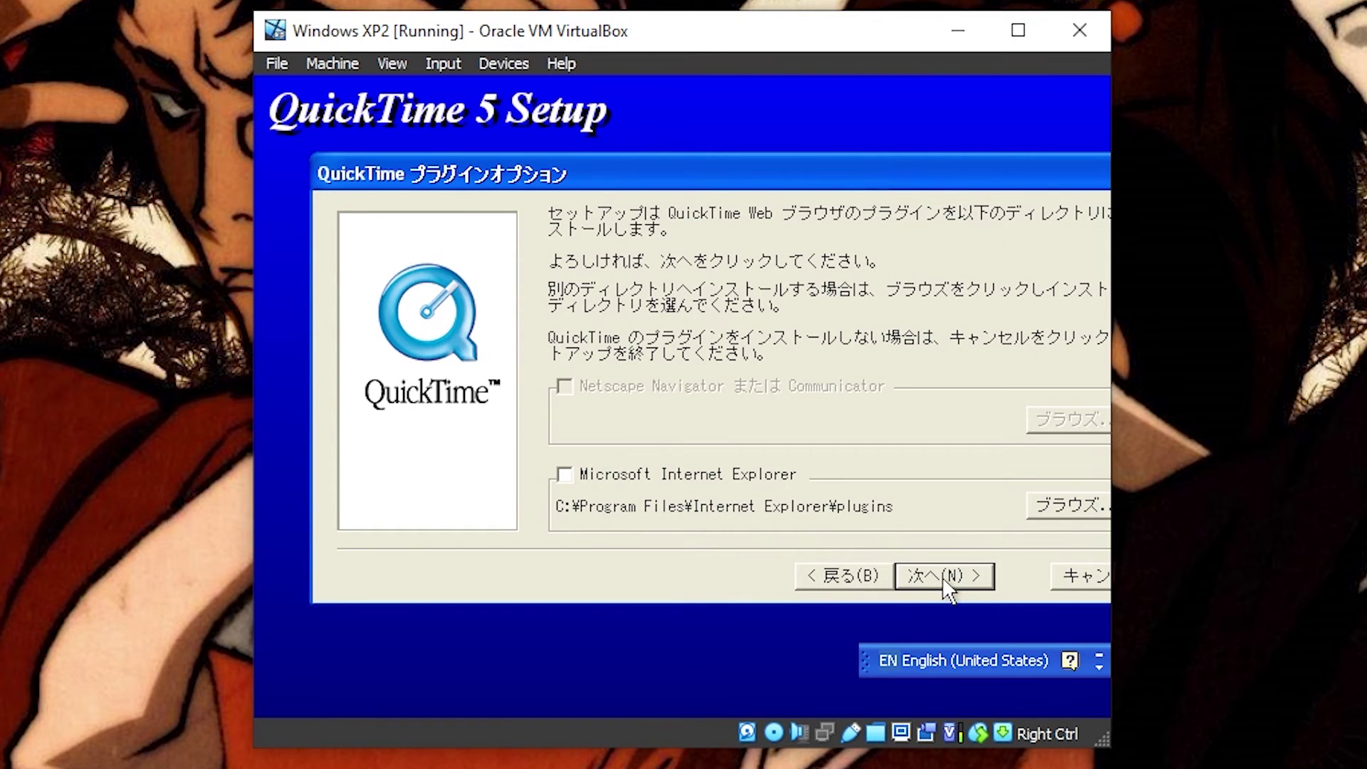
left_click(944, 577)
left_click(900, 578)
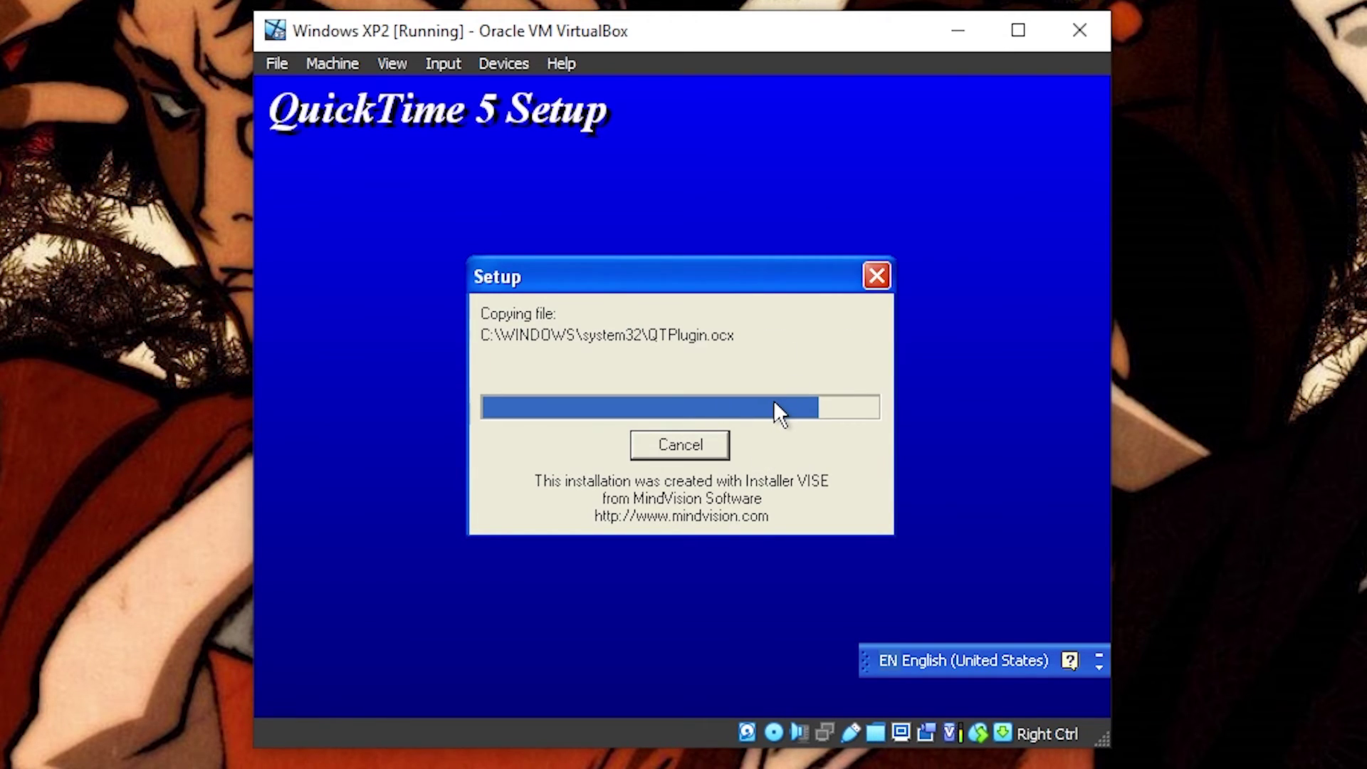
Step: Finish the QuickTime settings assistant, choose 後で for the Pro offer, and close the welcome and readme windows
left_click(614, 504)
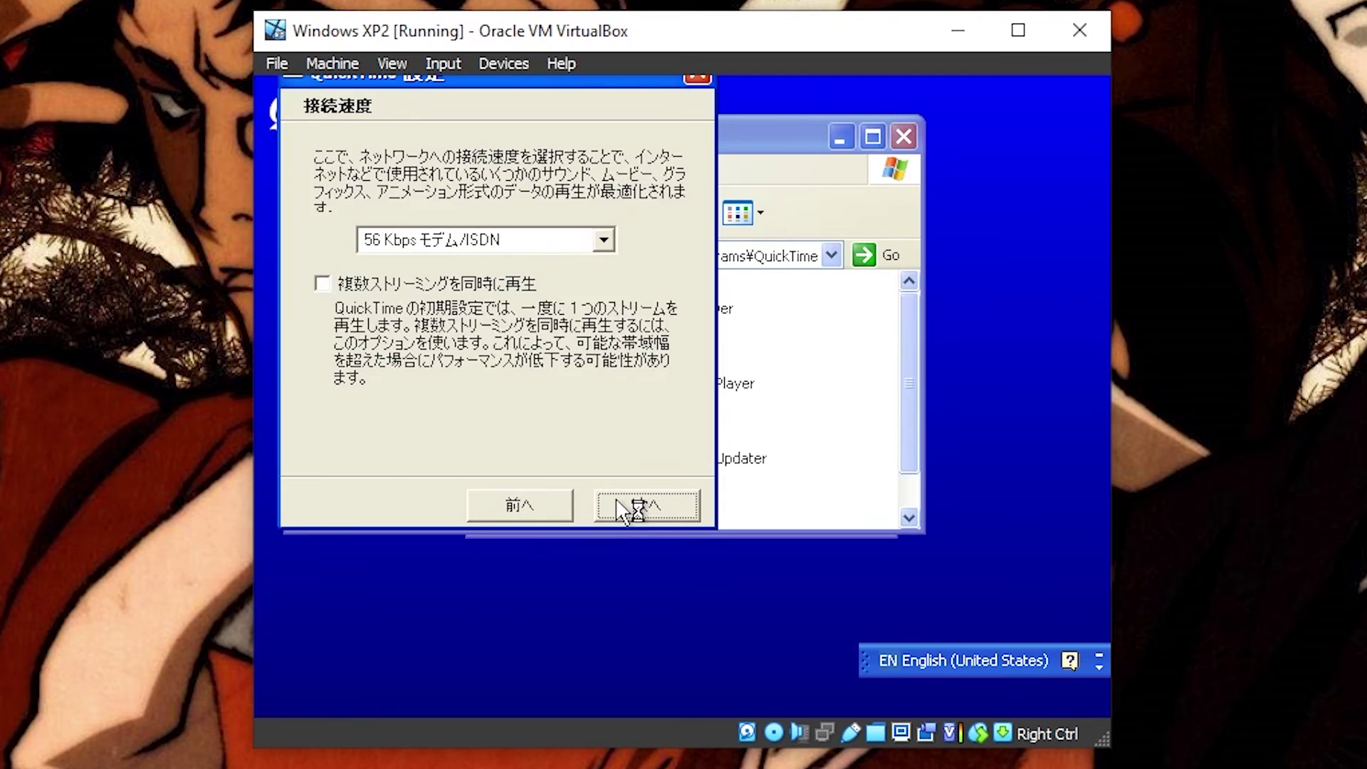
left_click(616, 503)
left_click(616, 502)
left_click(616, 503)
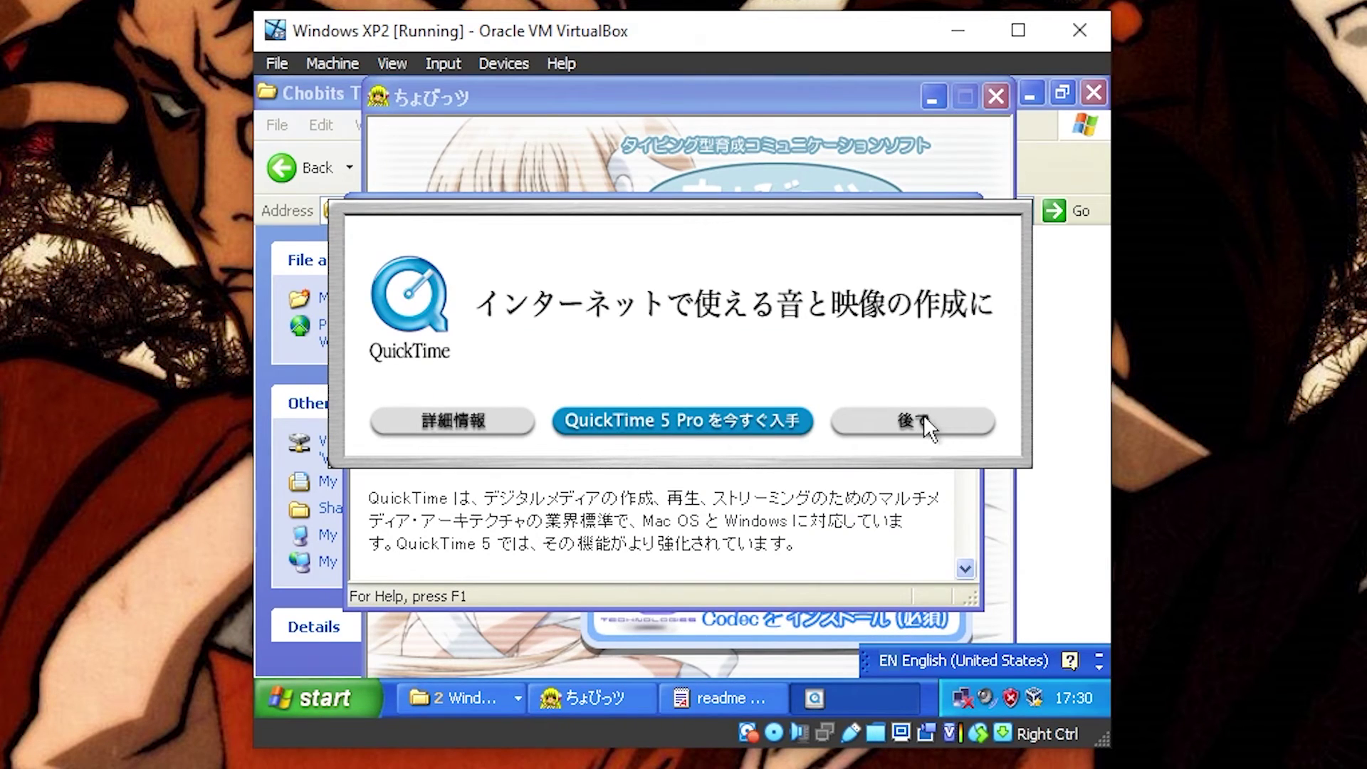
left_click(918, 420)
left_click(832, 98)
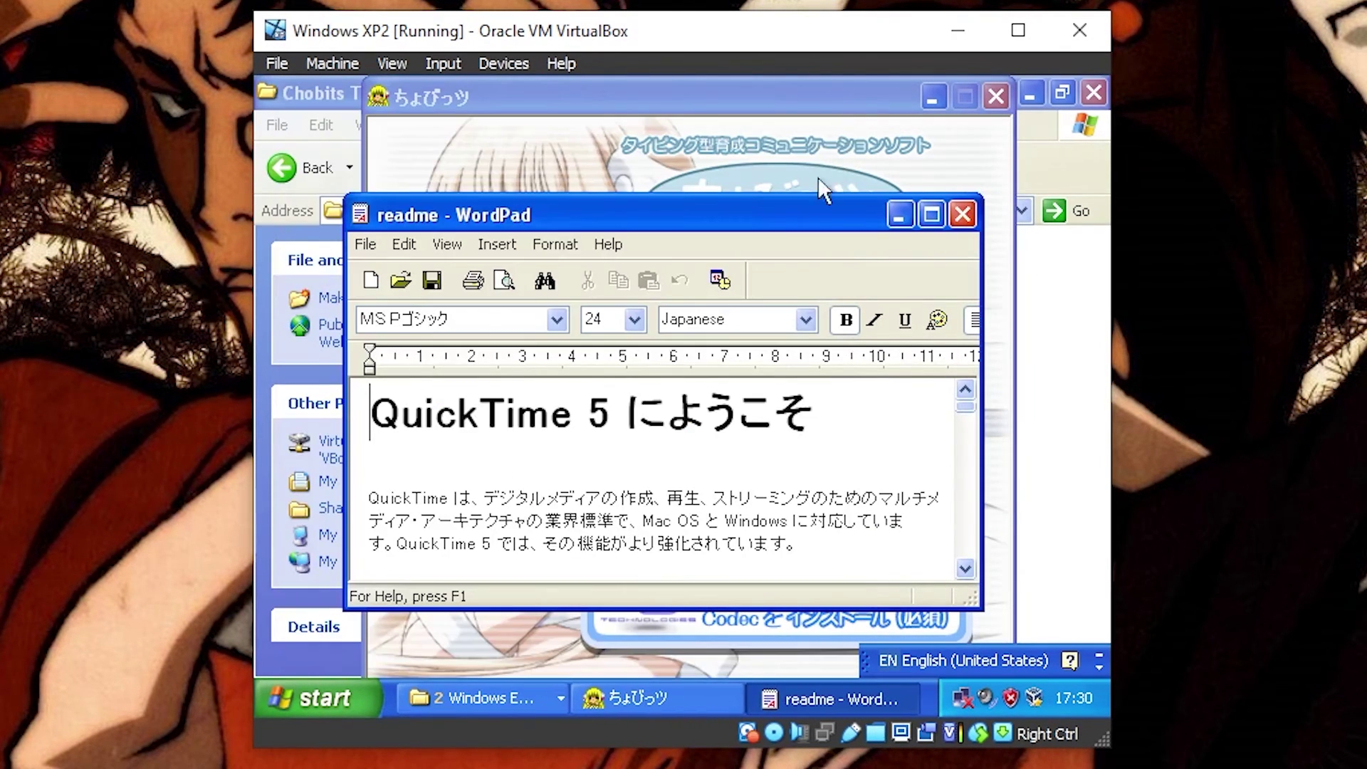
left_click(961, 214)
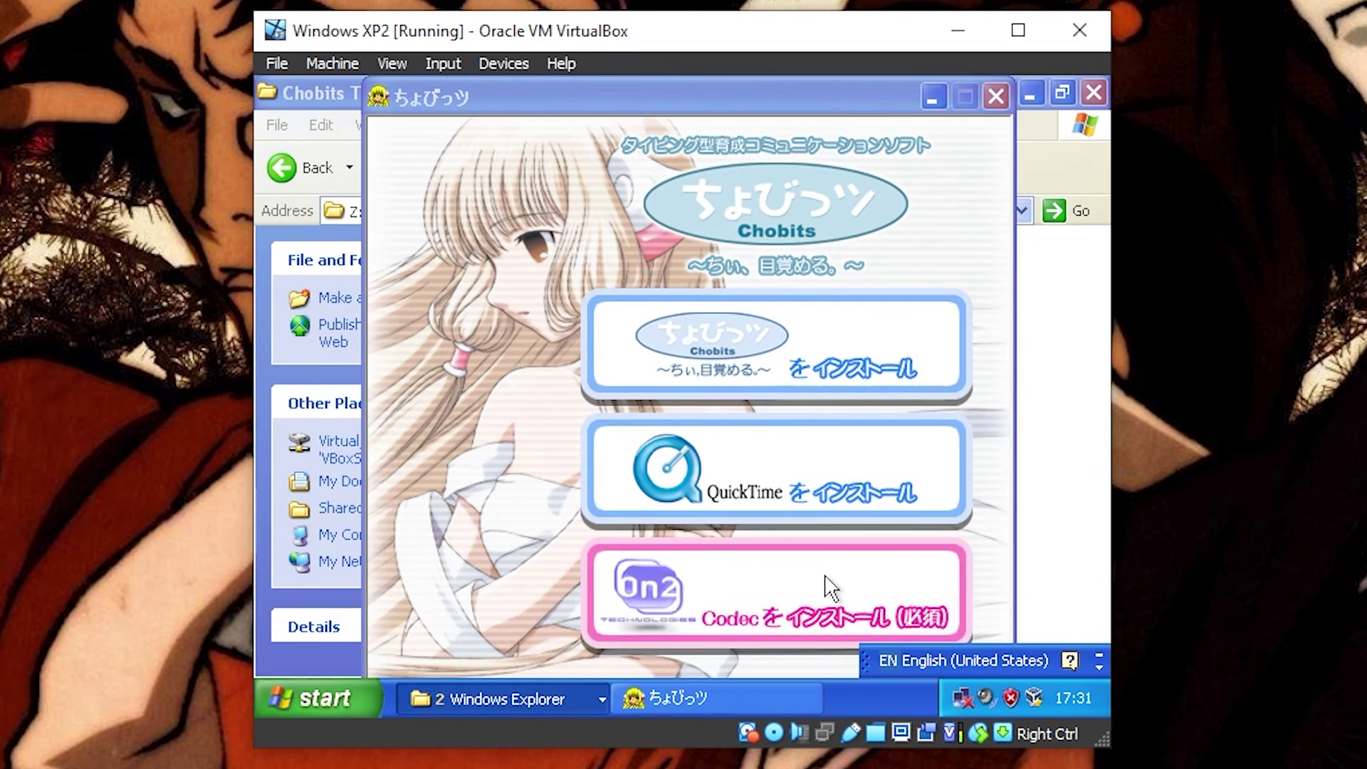
Step: Install the On2 Codec for QuickTime, accepting its license agreement
left_click(824, 588)
left_click(831, 601)
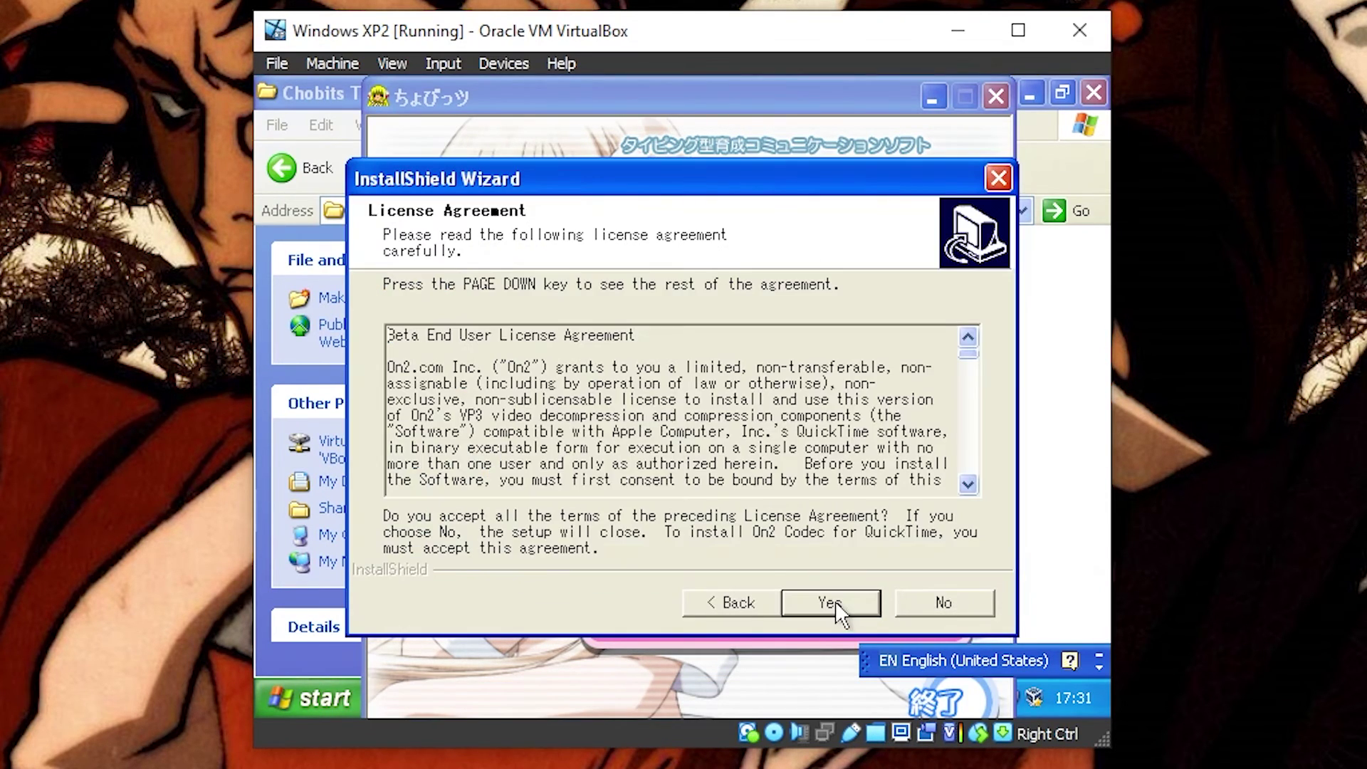
left_click(835, 601)
left_click(835, 601)
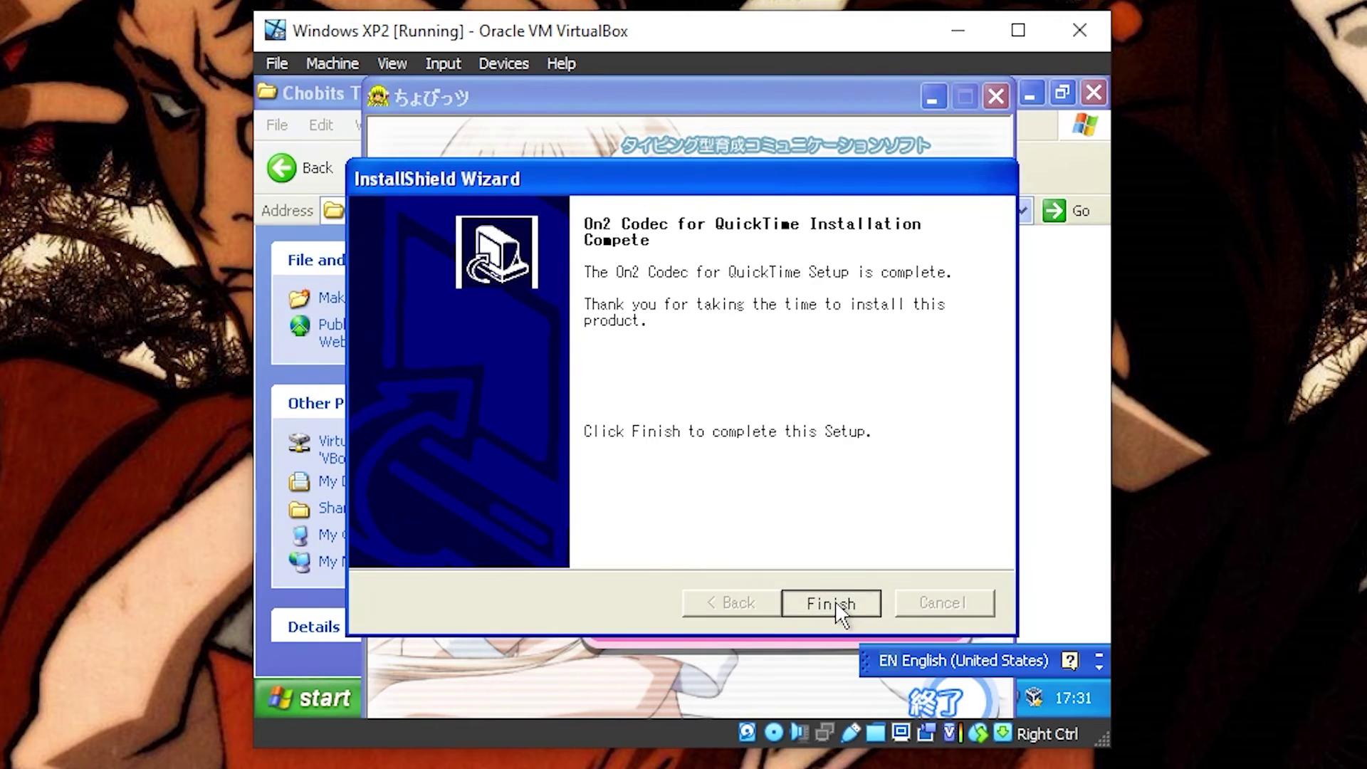
Step: Close the Chobits installer menu and select the ちょびっツ game program in the ちょびっツ folder
left_click(997, 96)
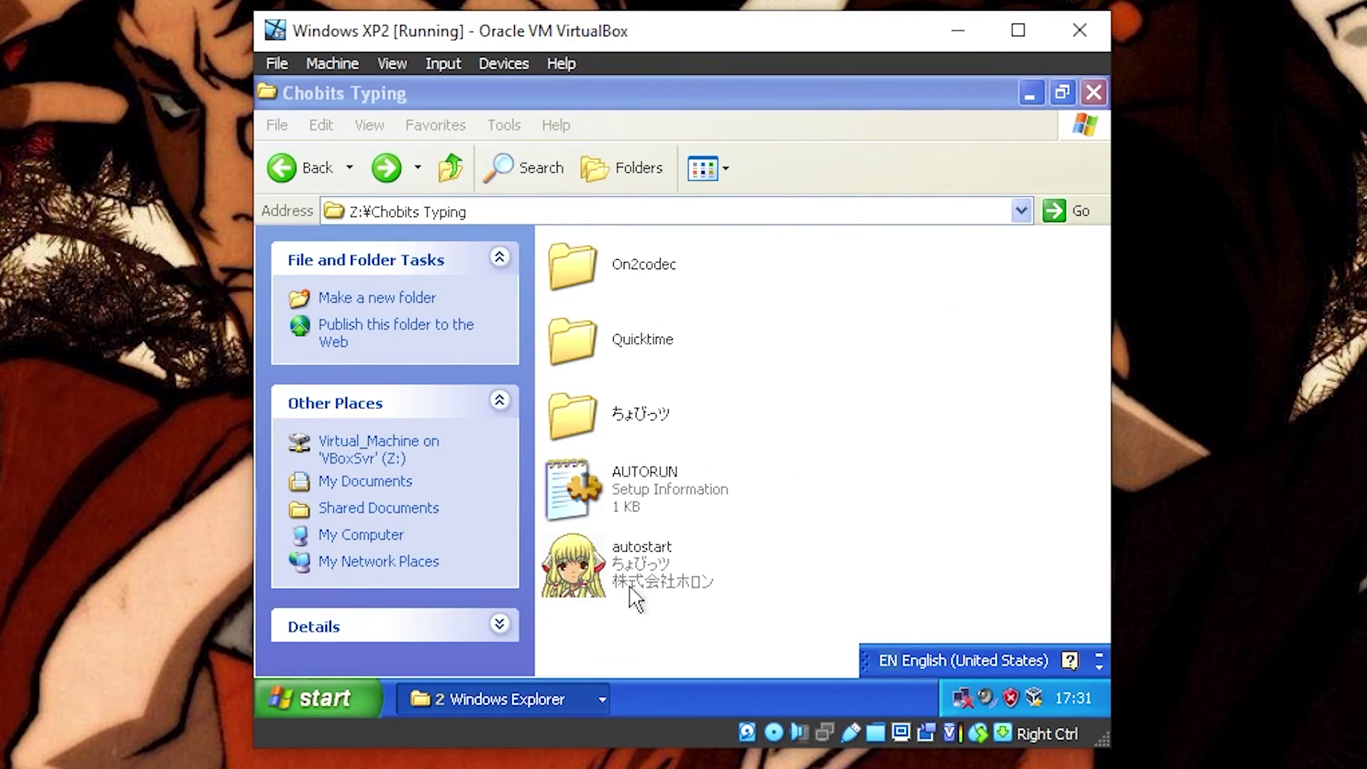
double_click(635, 412)
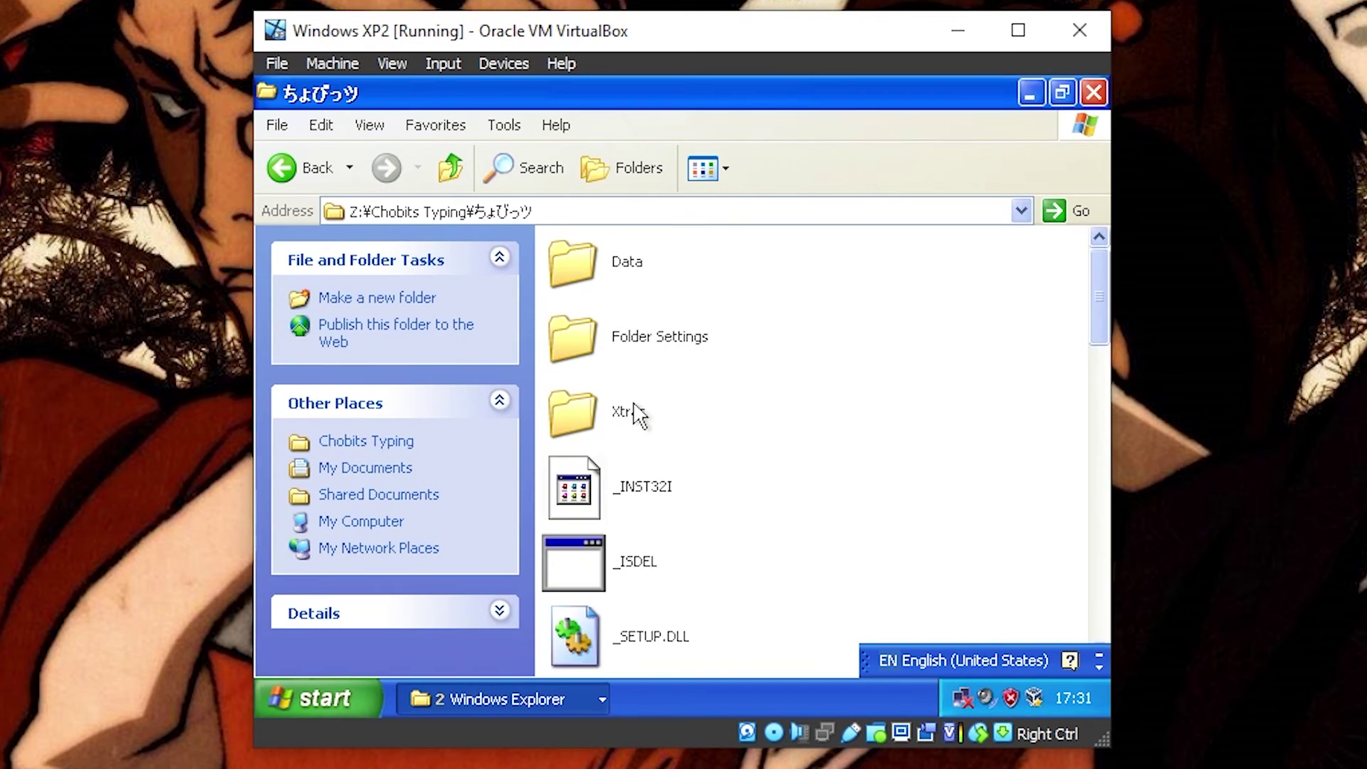
scroll(635, 413, "down", 15)
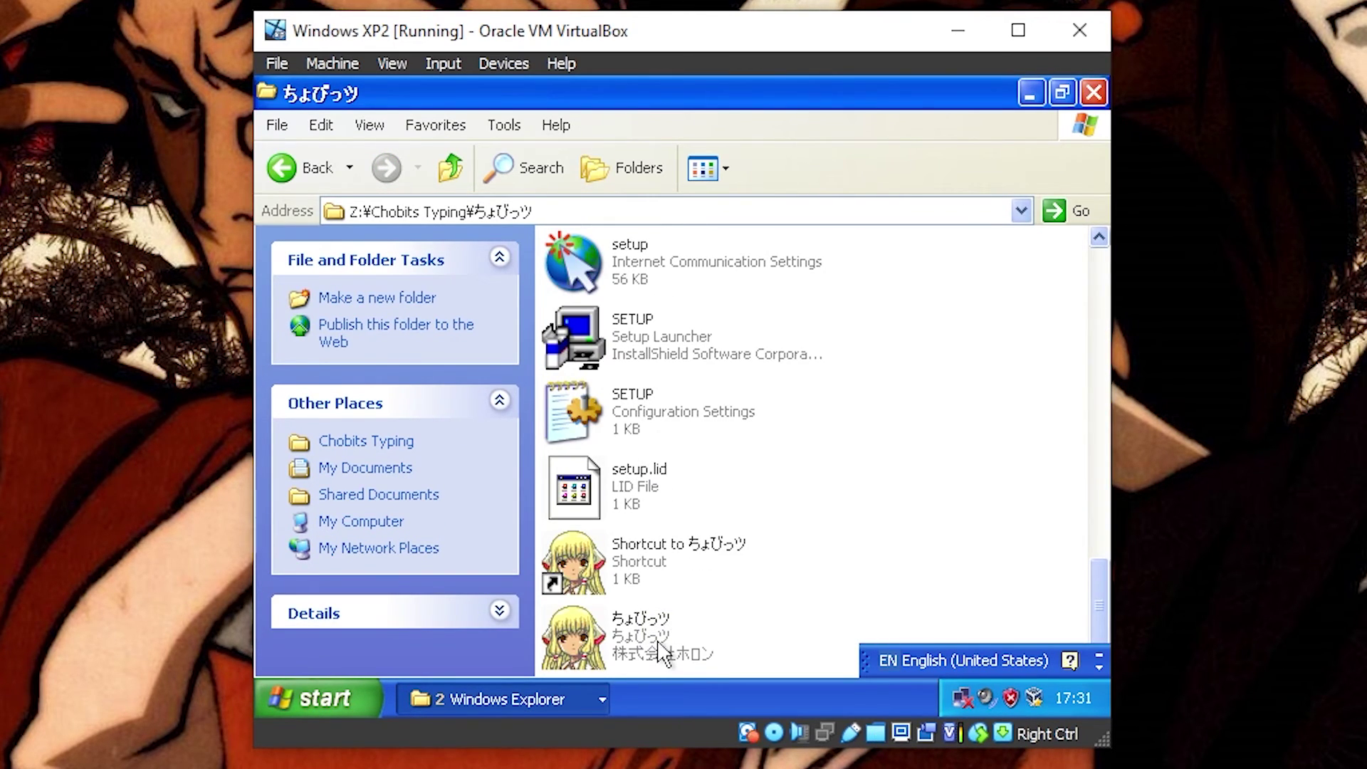
left_click(662, 651)
Step: Launch the ちょびっツ typing game and press START on its title screen
double_click(657, 639)
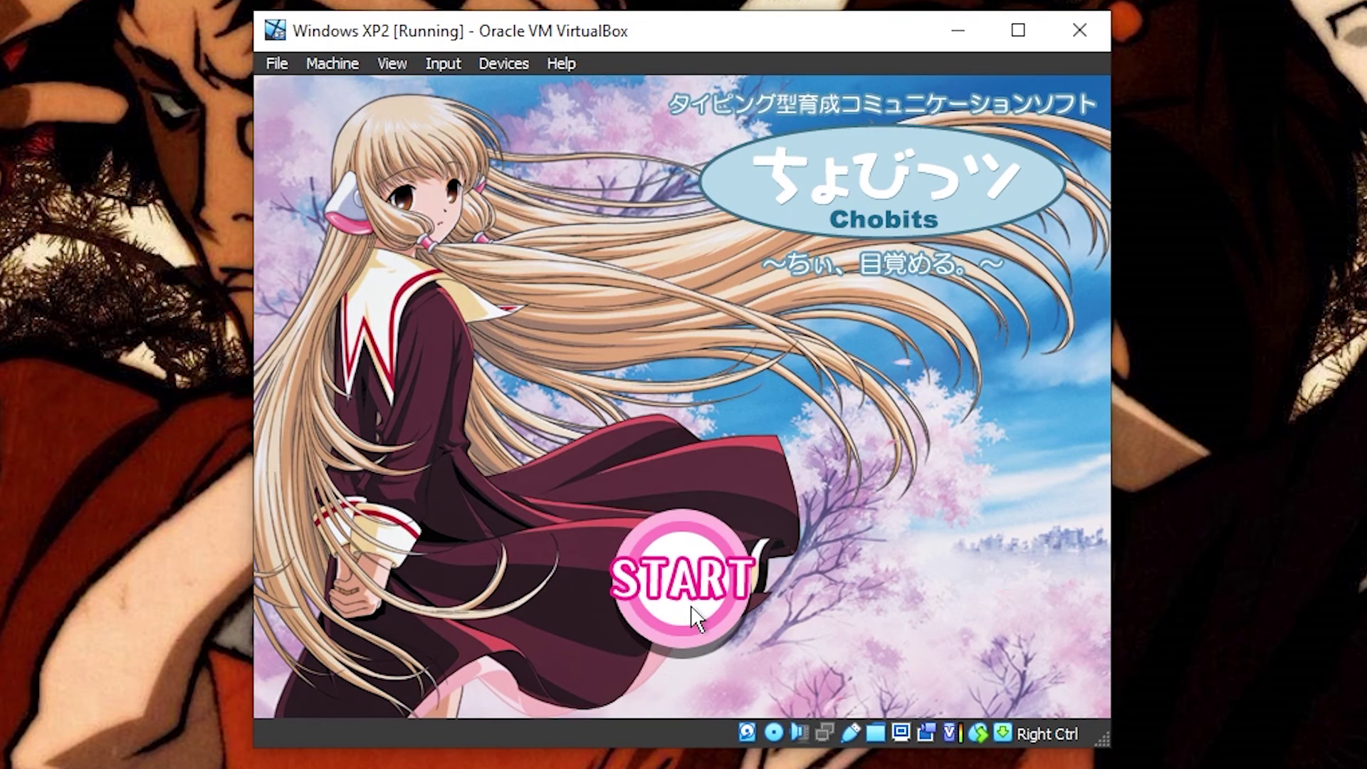
left_click(690, 605)
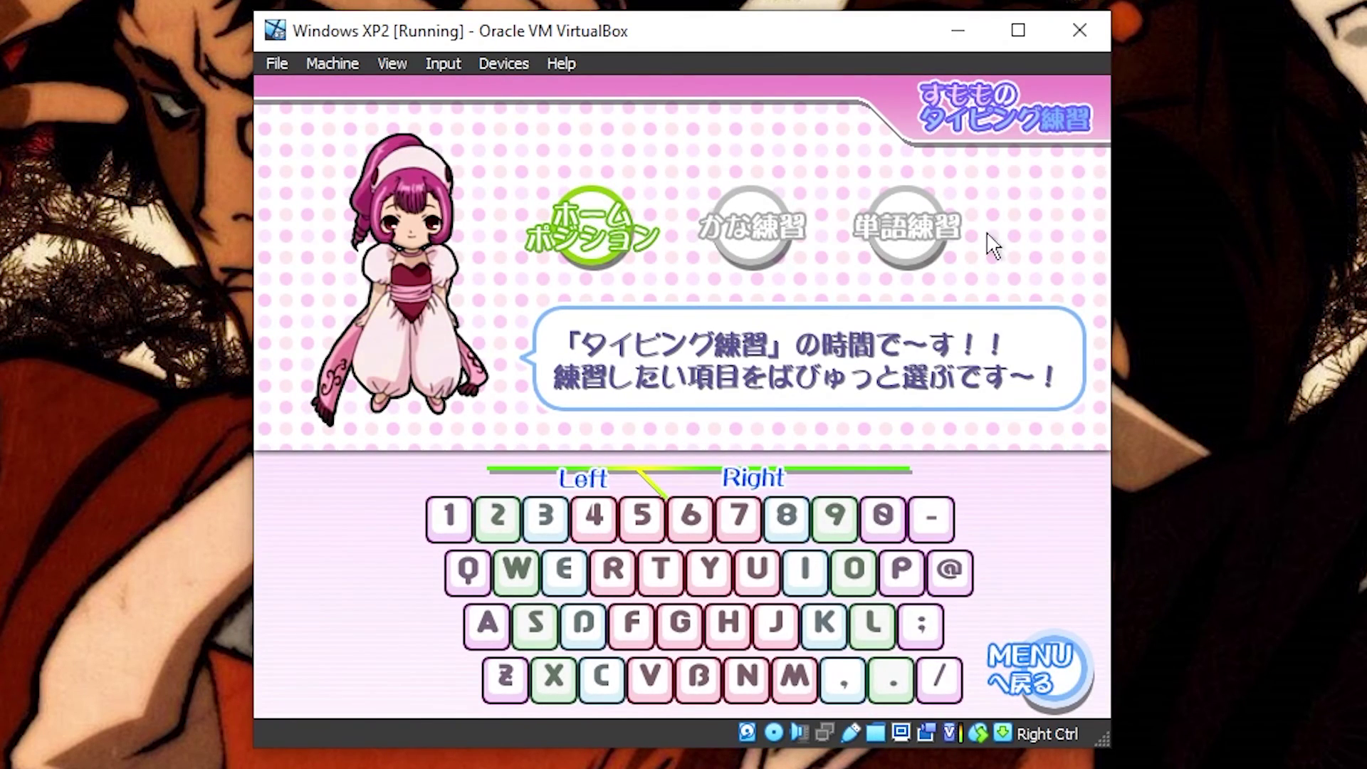
Step: Choose ホームポジション, then the 中段の練習 middle-row drill, and start the practice
left_click(610, 234)
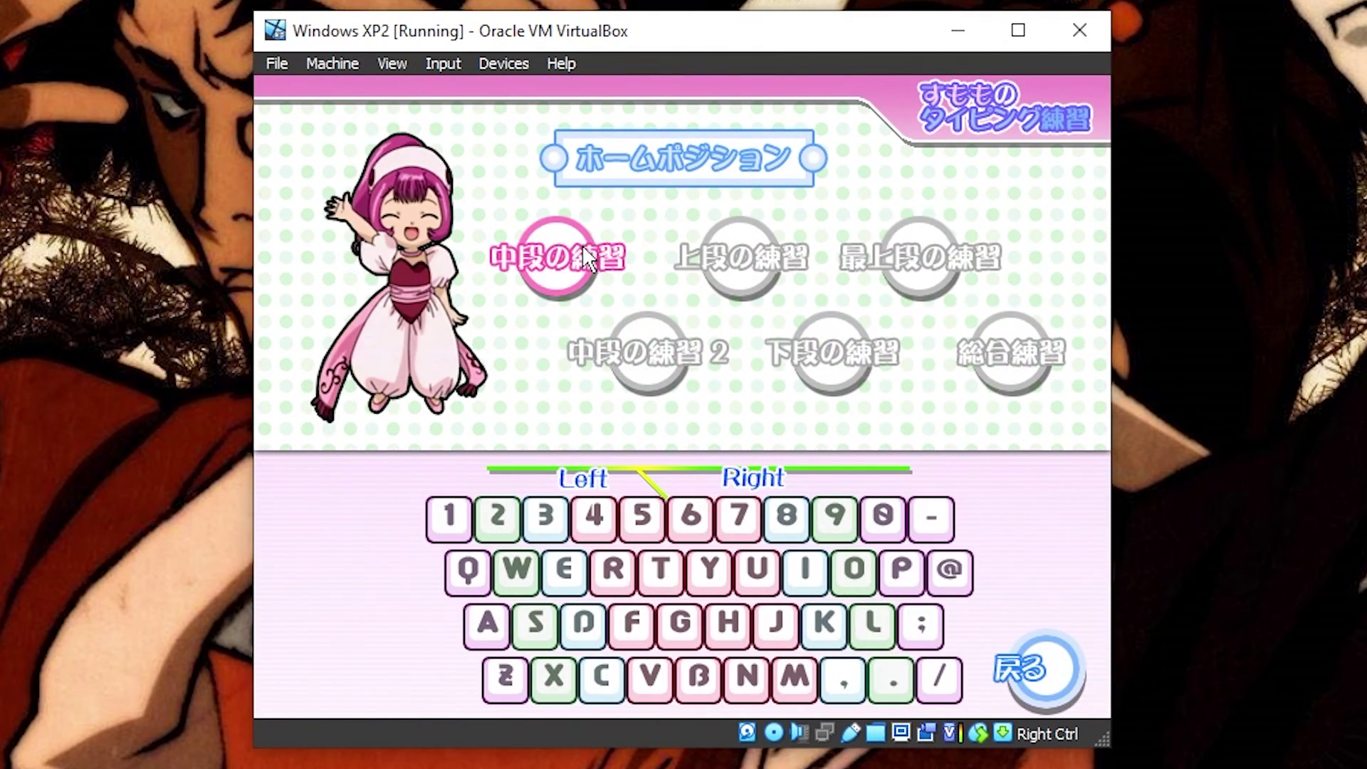
left_click(583, 249)
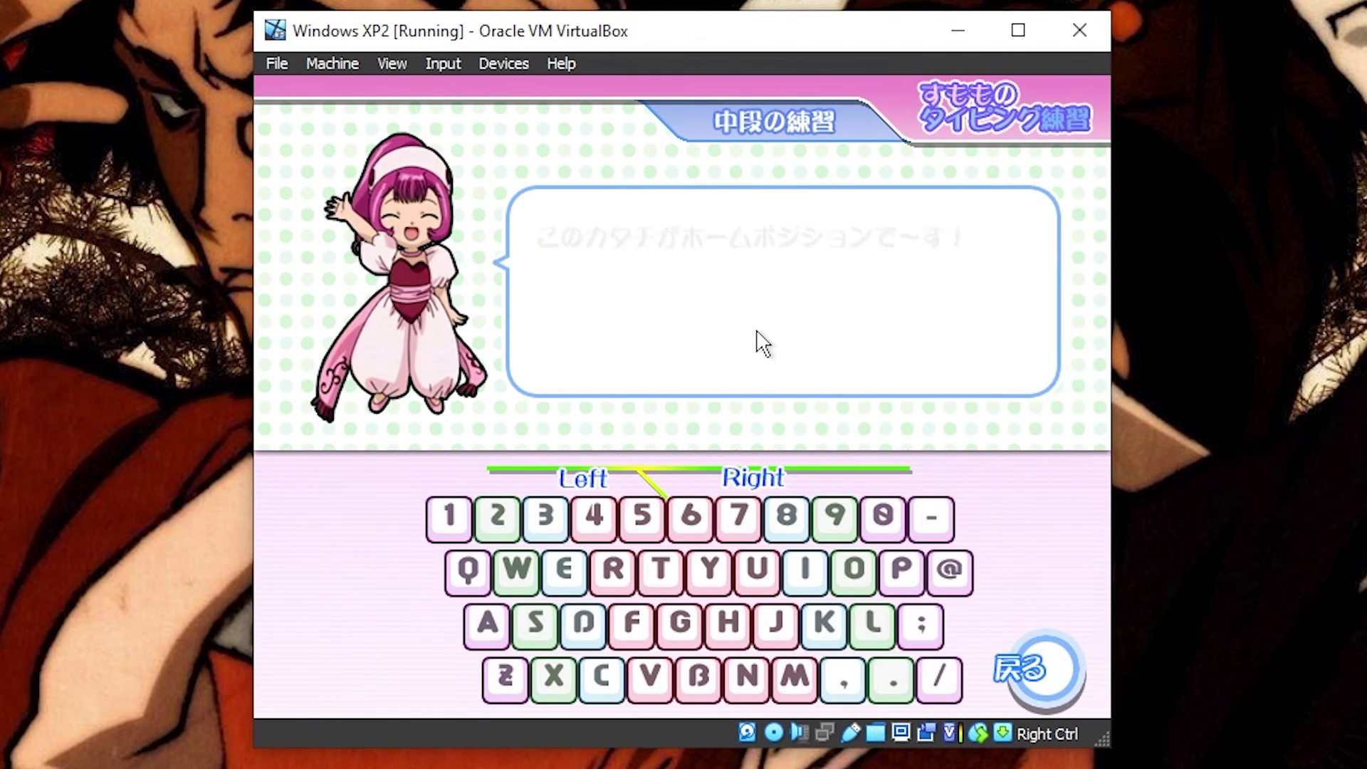
left_click(977, 382)
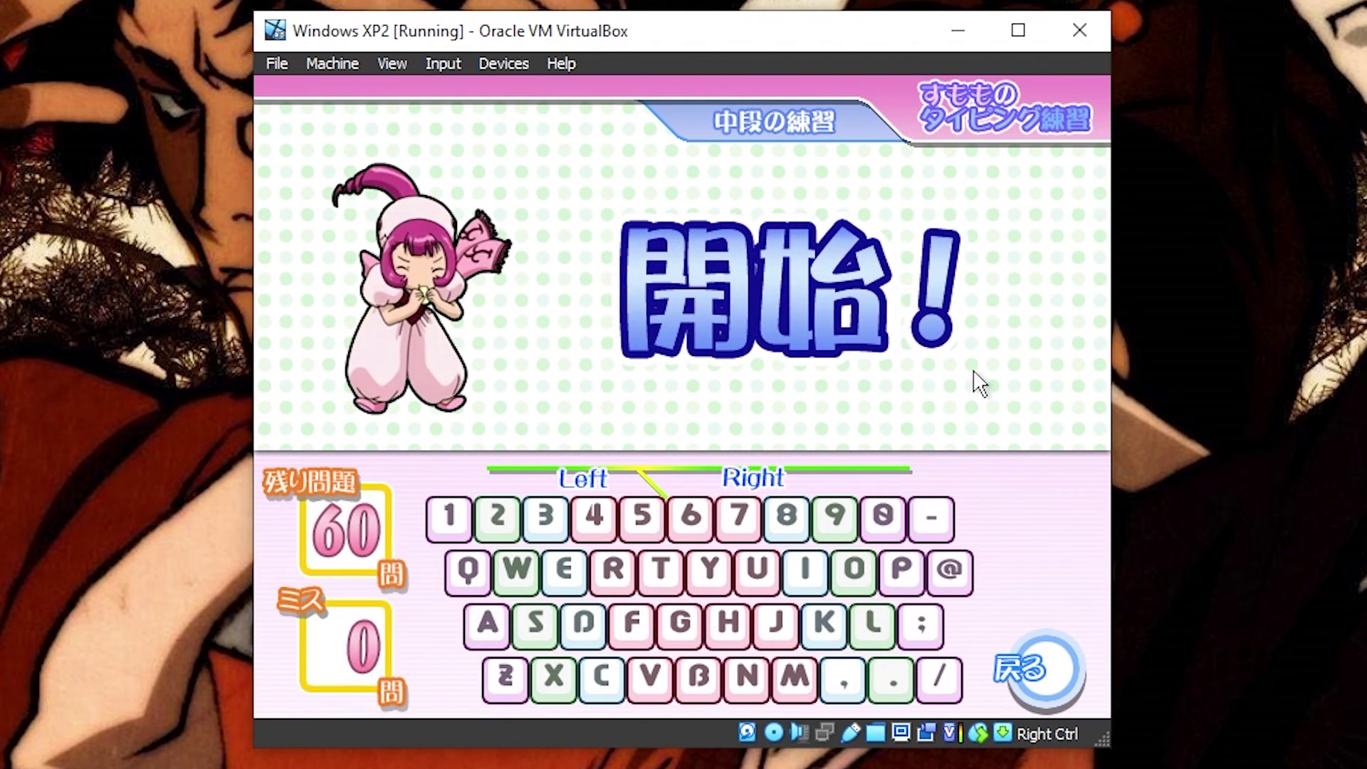
Step: Type the drill's prompted home-row keys: A, S, D, F, H, J, K, L and semicolon
key("a")
key("s")
key("d")
key("f")
key("h")
key("h")
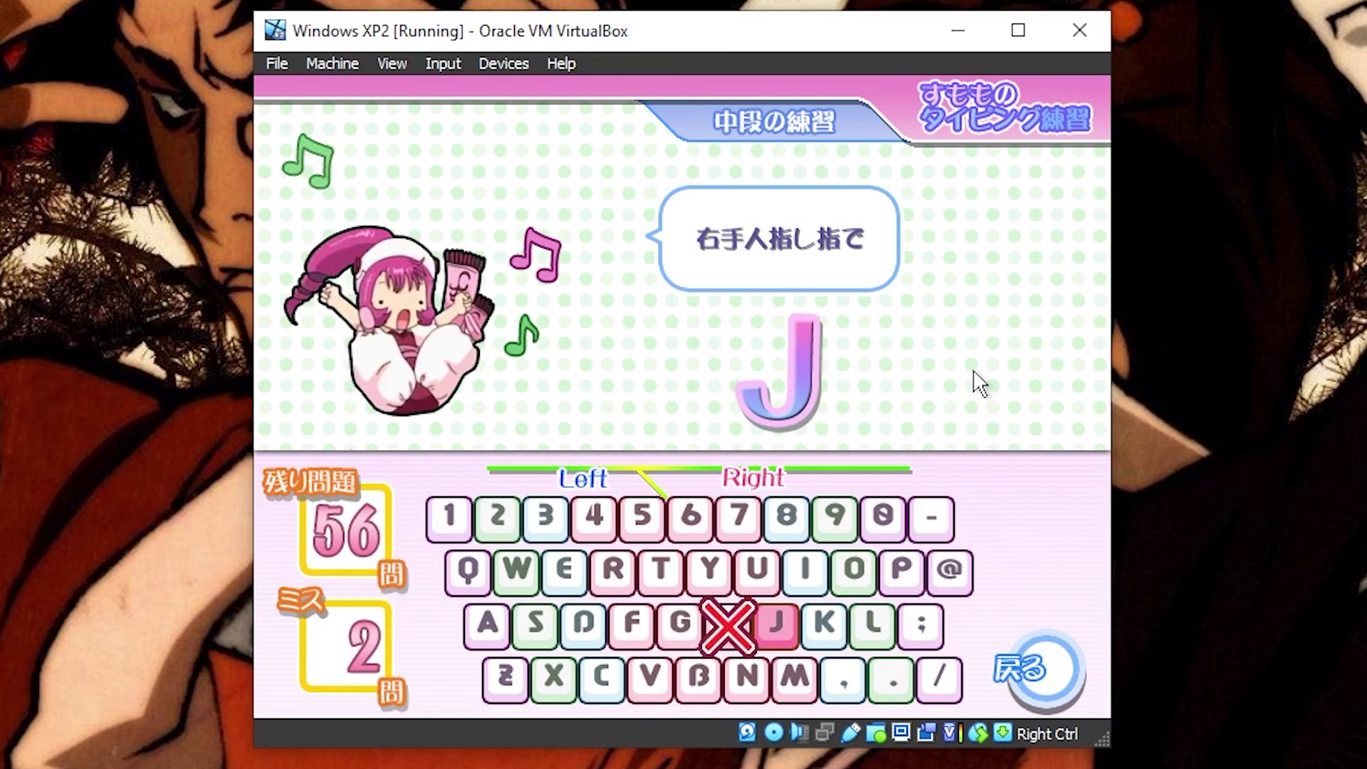
key("j")
key("k")
key("l")
key("l")
key("semicolon")
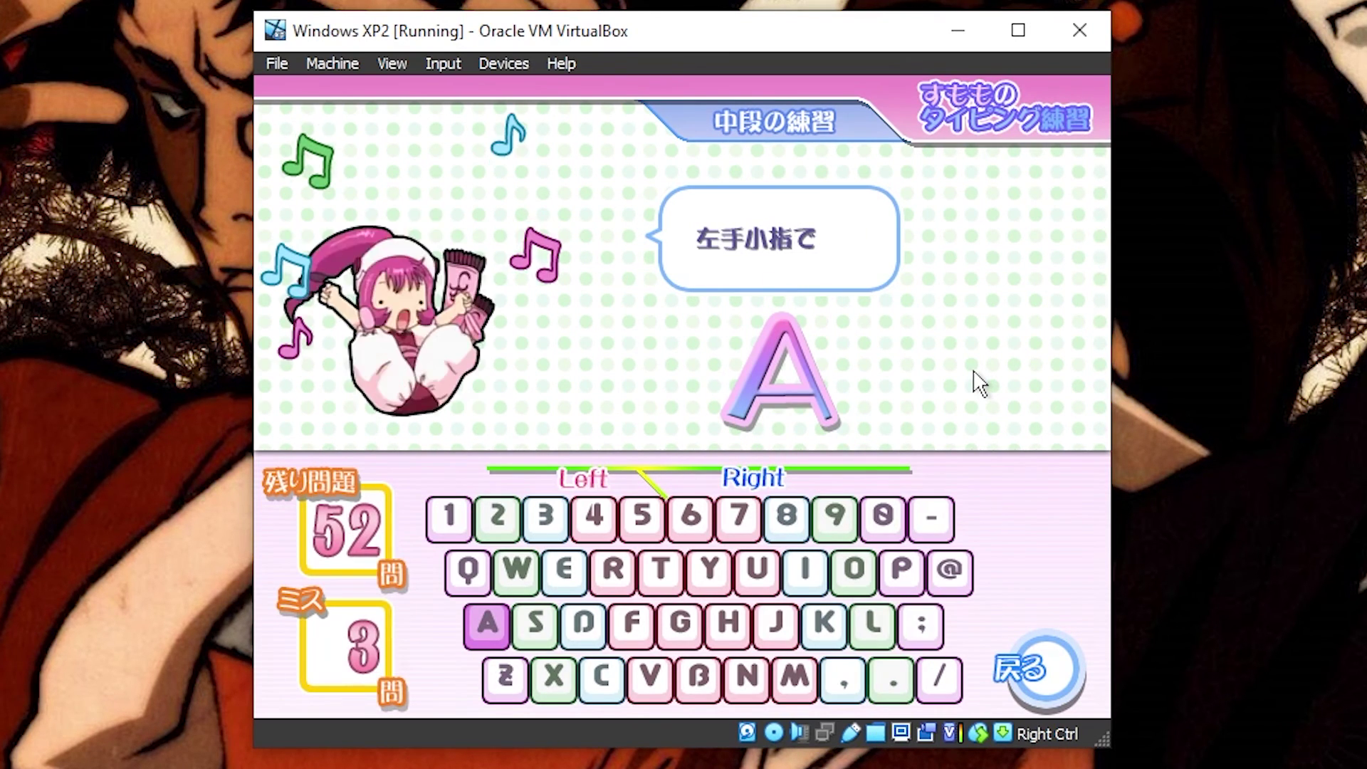